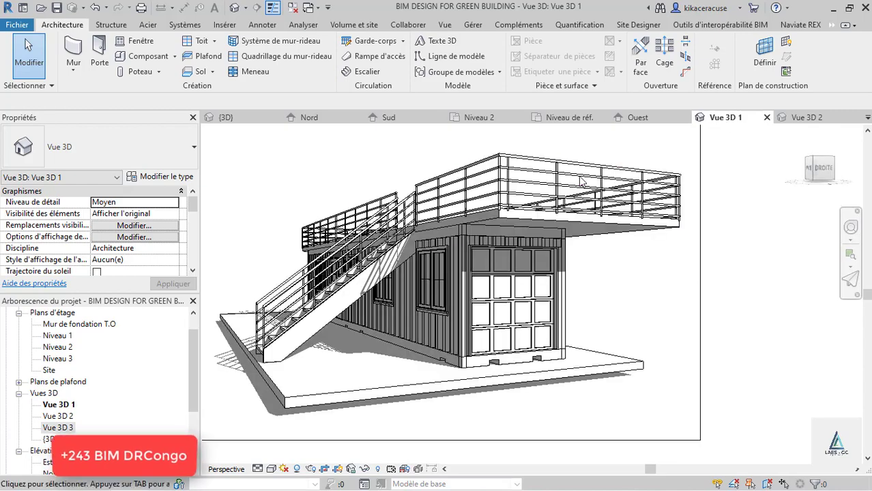
- Review the interior in Vue 3D 3, and open the Niveau 1 floor plan with the whole container in view
{"action": "double_click", "coordinate": [61, 427]}
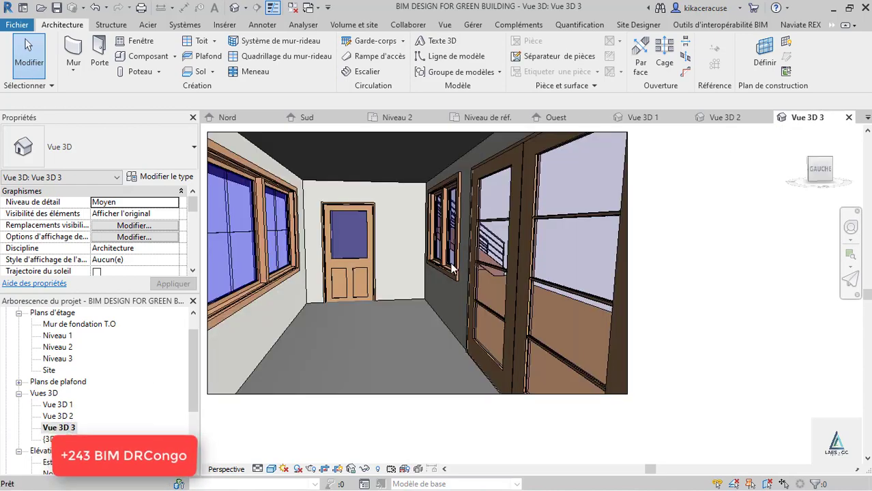
{"action": "double_click", "coordinate": [57, 347]}
{"action": "double_click", "coordinate": [56, 336]}
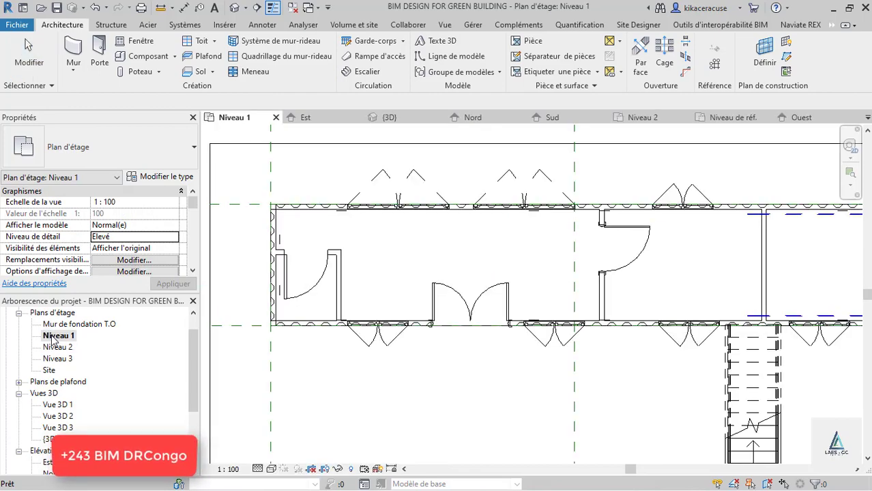
{"action": "scroll", "coordinate": [473, 280], "scroll_direction": "up", "scroll_amount": 3}
{"action": "scroll", "coordinate": [479, 260], "scroll_direction": "down", "scroll_amount": 4}
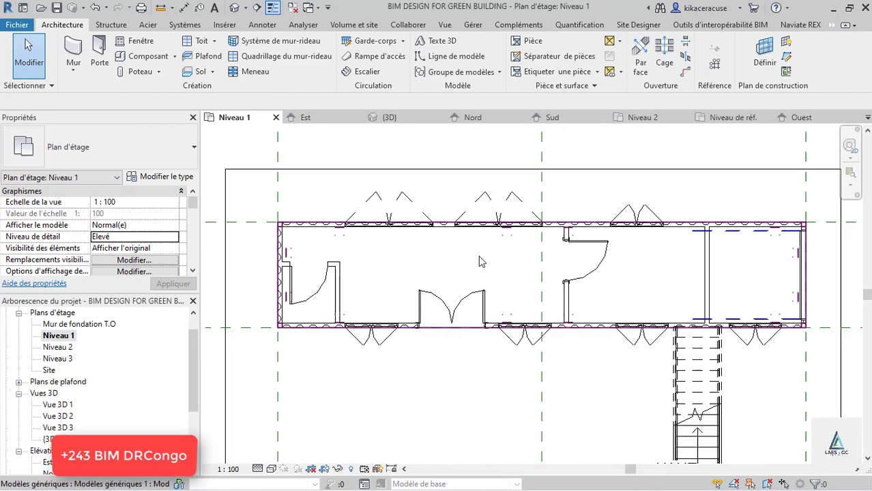
{"action": "scroll", "coordinate": [801, 307], "scroll_direction": "up", "scroll_amount": 1}
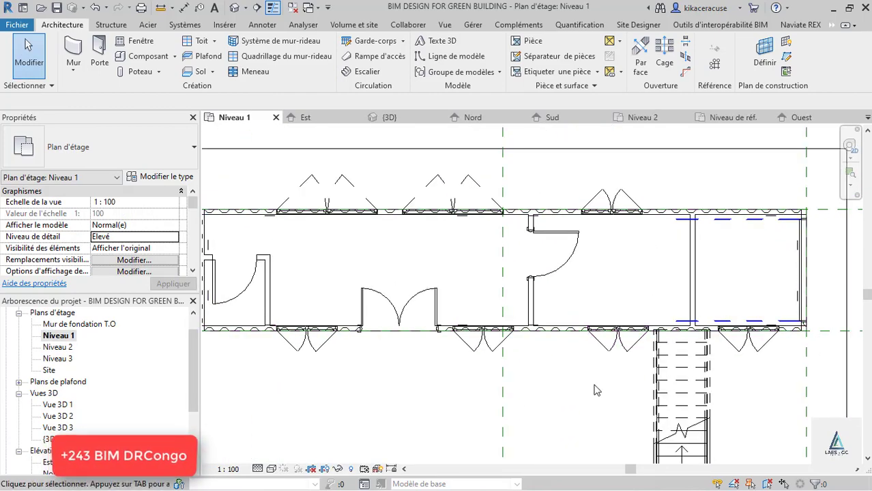
{"action": "scroll", "coordinate": [747, 263], "scroll_direction": "up", "scroll_amount": 3}
{"action": "scroll", "coordinate": [659, 336], "scroll_direction": "down", "scroll_amount": 5}
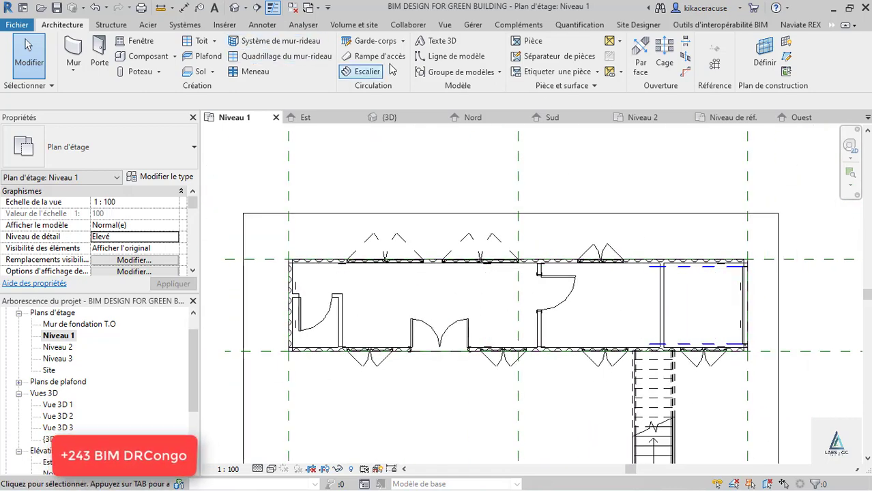
- Start loading a component family and browse the US Metric library to the Architectural folder under Plumbing
{"action": "left_click", "coordinate": [113, 24]}
{"action": "left_click", "coordinate": [468, 54]}
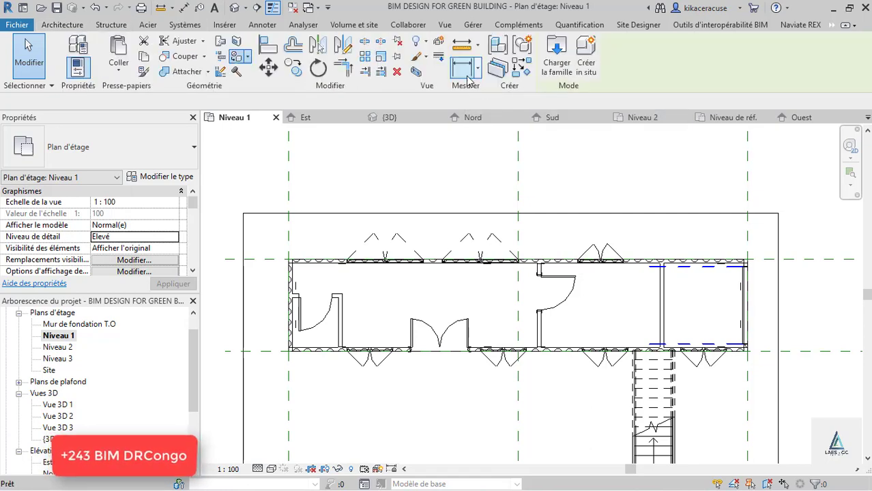
{"action": "left_click", "coordinate": [555, 63]}
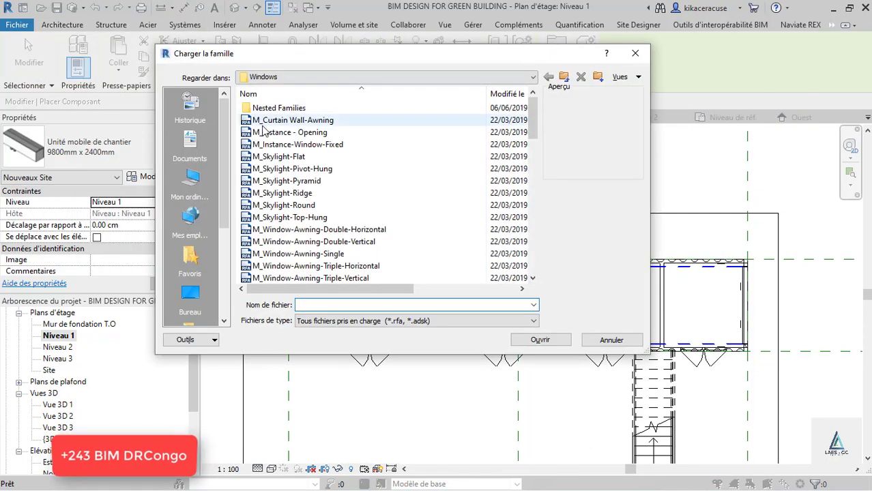
{"action": "left_click", "coordinate": [295, 78]}
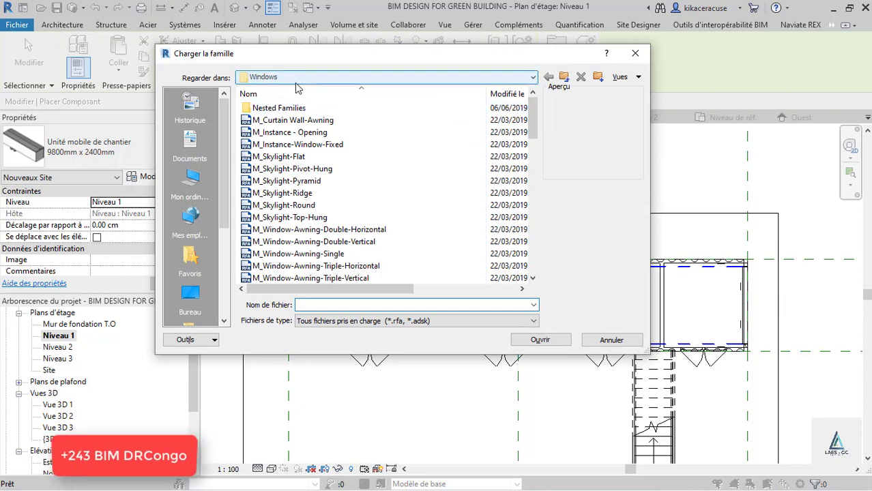
{"action": "left_click", "coordinate": [351, 114]}
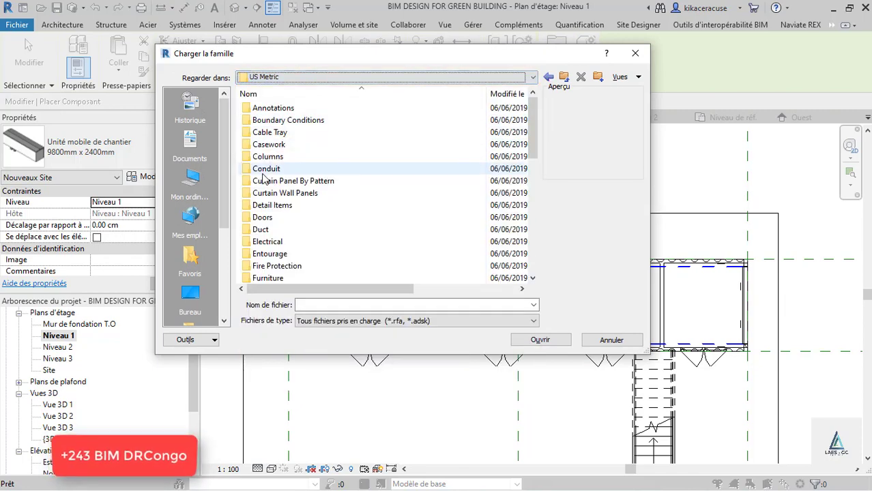
{"action": "scroll", "coordinate": [276, 205], "scroll_direction": "down", "scroll_amount": 5}
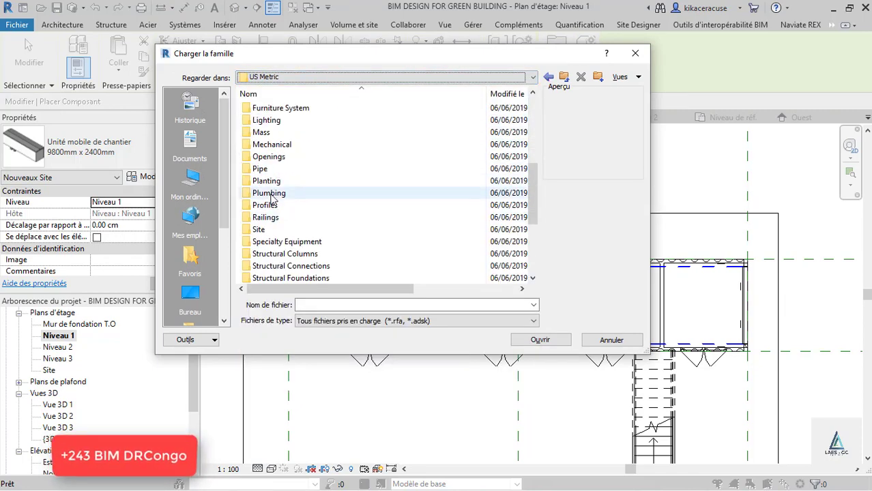
{"action": "double_click", "coordinate": [271, 194]}
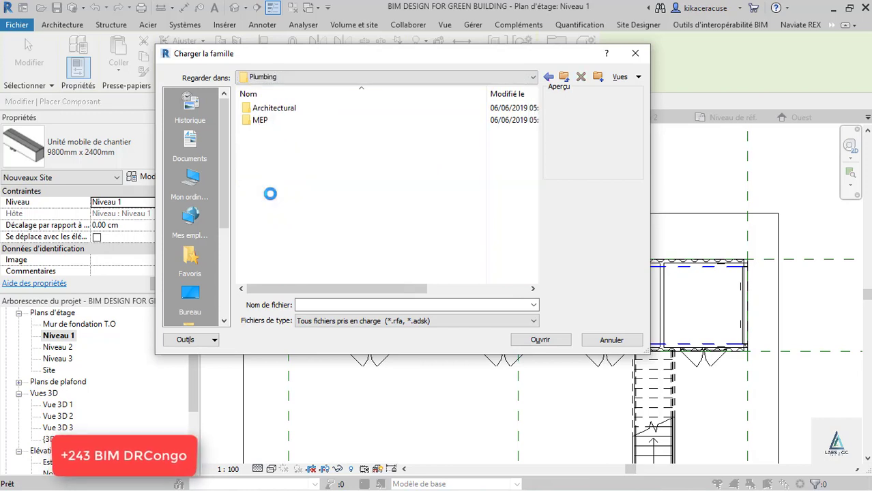
{"action": "double_click", "coordinate": [270, 109]}
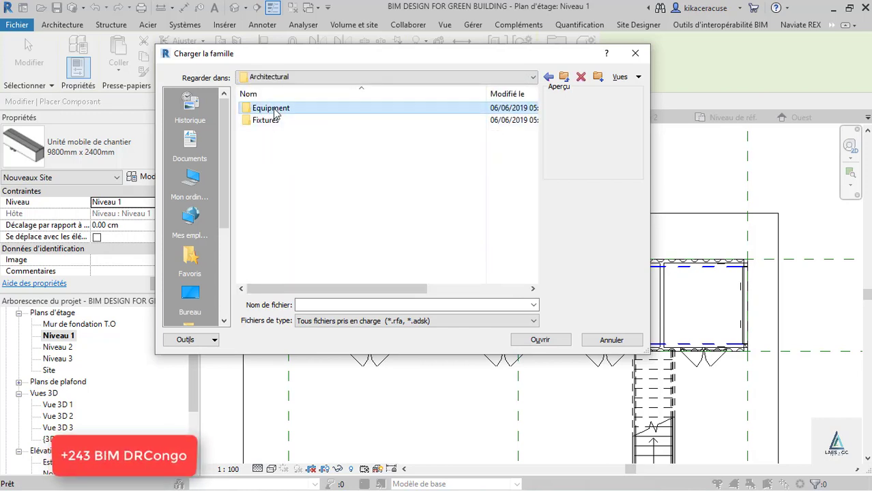
{"action": "double_click", "coordinate": [271, 108]}
{"action": "double_click", "coordinate": [274, 109]}
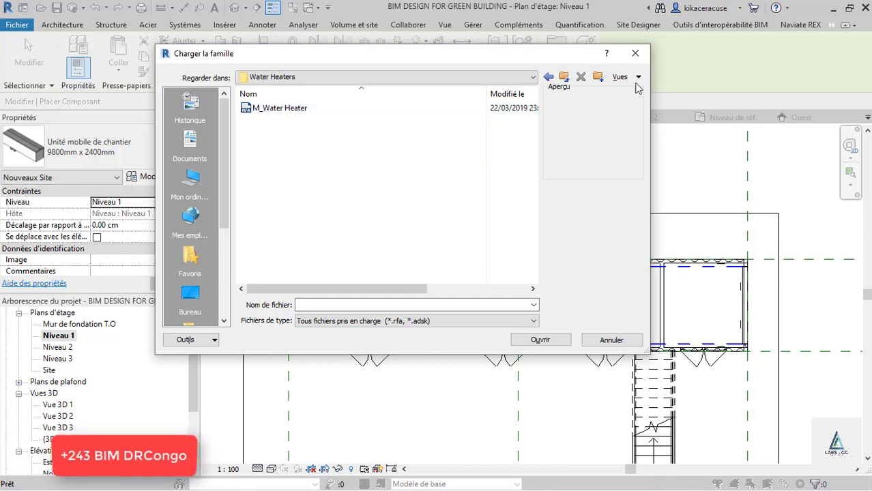
{"action": "left_click", "coordinate": [549, 76]}
- Load the M_Toilet-Domestic-3D family from the Water Closets folder under Fixtures
{"action": "double_click", "coordinate": [266, 120]}
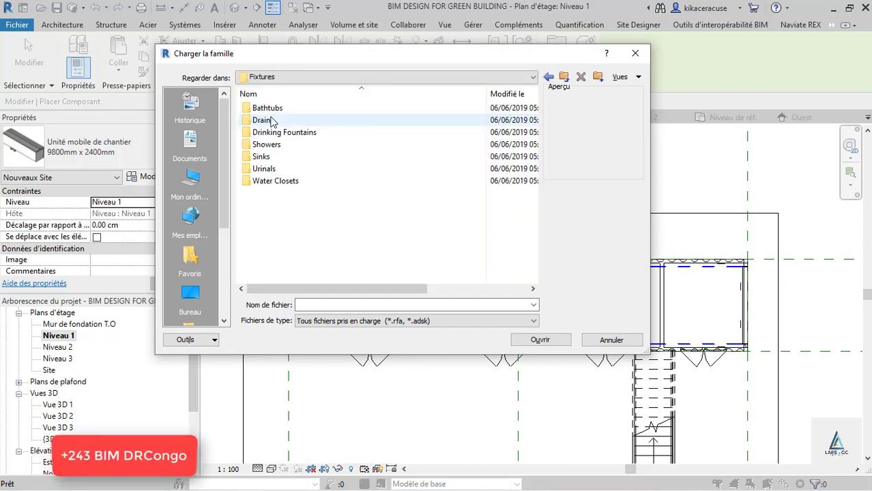
{"action": "left_click", "coordinate": [273, 183]}
{"action": "double_click", "coordinate": [273, 183]}
{"action": "left_click", "coordinate": [279, 132]}
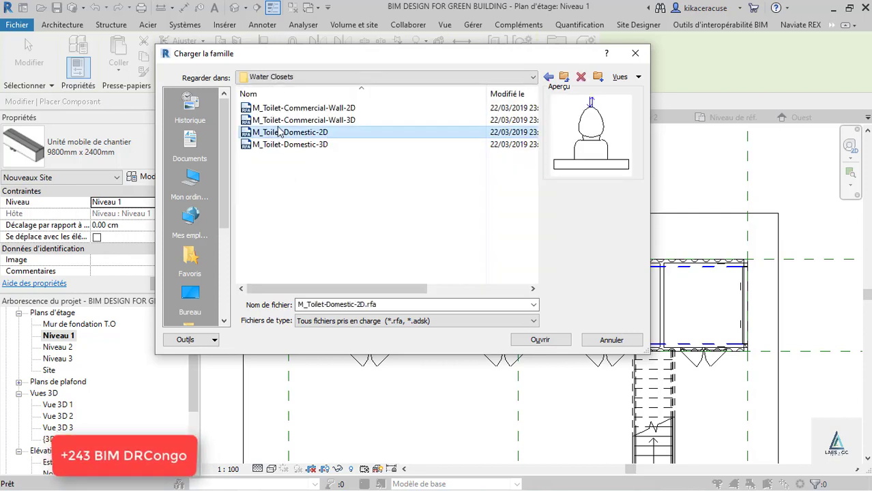
{"action": "left_click", "coordinate": [285, 121]}
{"action": "left_click", "coordinate": [296, 144]}
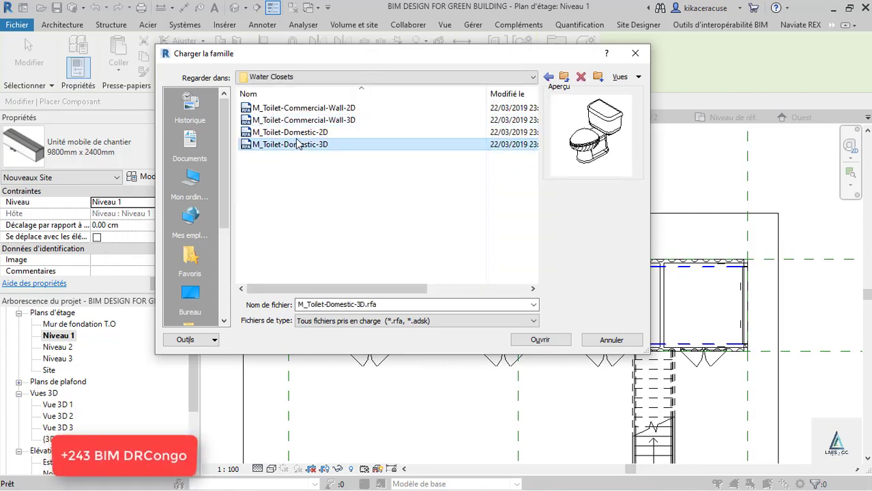
{"action": "left_click", "coordinate": [542, 340]}
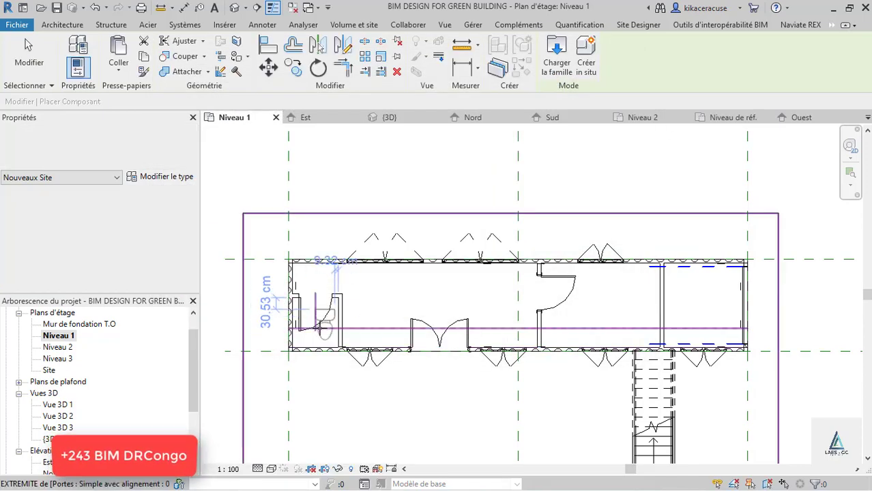
- Place the toilet in the small bathroom's lower corner, with its tank against the interior partition wall
{"action": "scroll", "coordinate": [322, 334], "scroll_direction": "up", "scroll_amount": 2}
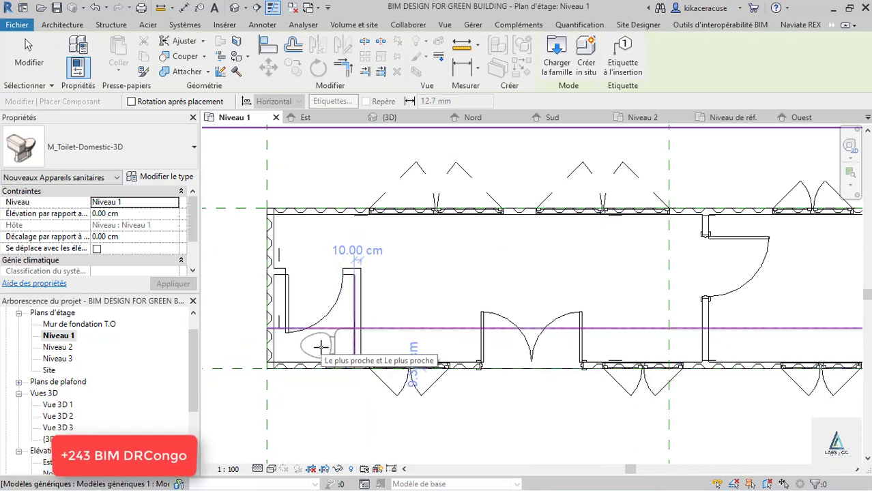
{"action": "left_click", "coordinate": [320, 346]}
{"action": "key", "text": "Escape"}
{"action": "key", "text": "Escape"}
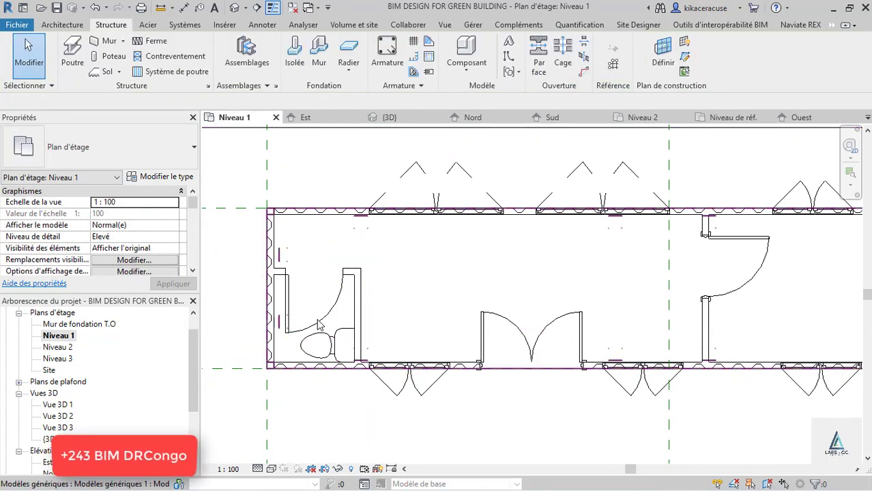
- Change the bathroom door to the Simple avec alignement type 0762 x 2134mm
{"action": "left_click", "coordinate": [287, 300]}
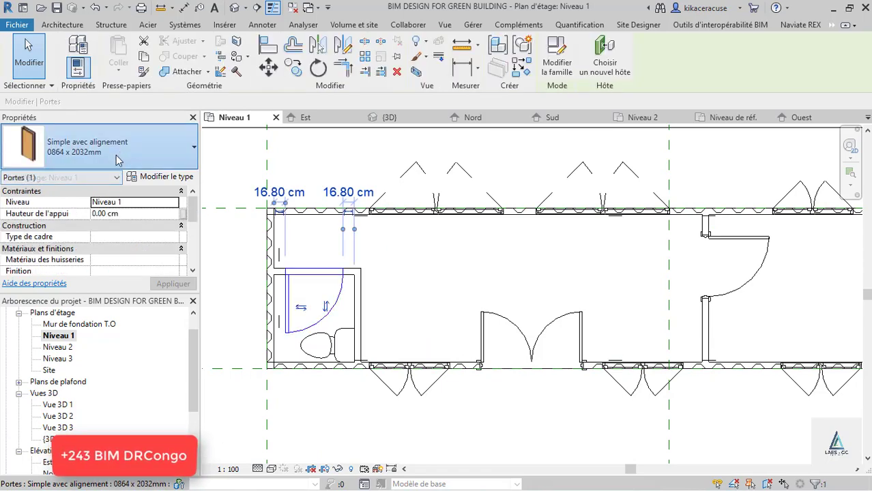
{"action": "left_click", "coordinate": [102, 147]}
{"action": "left_click", "coordinate": [68, 248]}
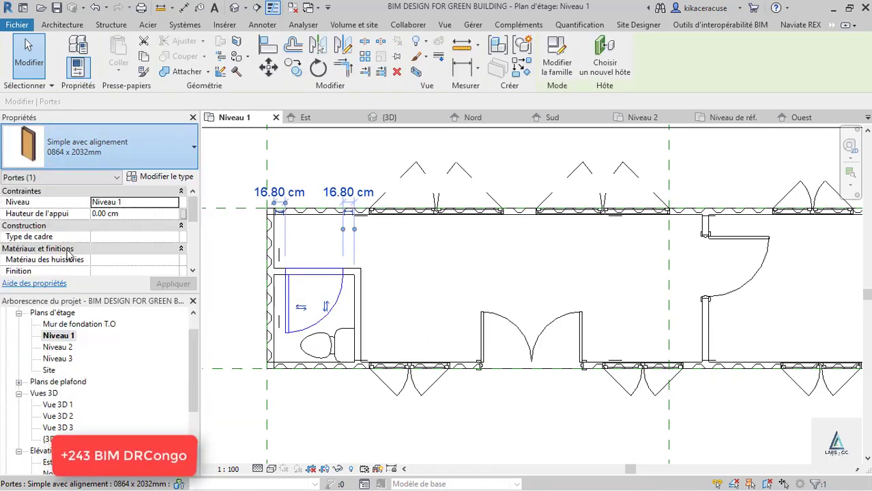
{"action": "left_click", "coordinate": [242, 267]}
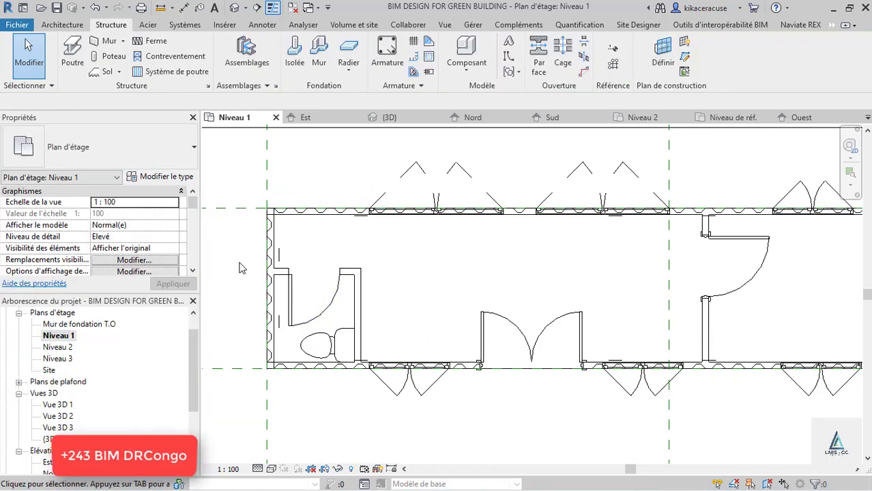
- Shift the toilet slightly away from the bathroom's lower exterior wall
{"action": "left_click", "coordinate": [340, 352]}
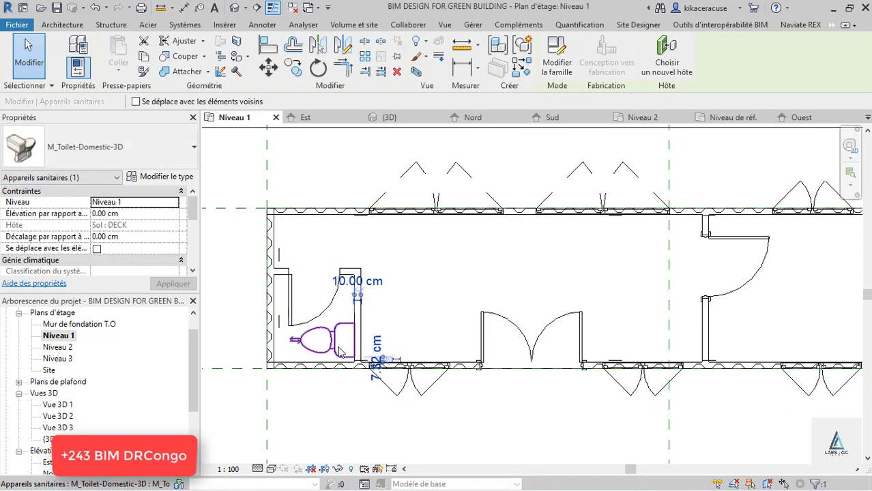
{"action": "key", "text": "Escape"}
{"action": "scroll", "coordinate": [302, 269], "scroll_direction": "down", "scroll_amount": 1}
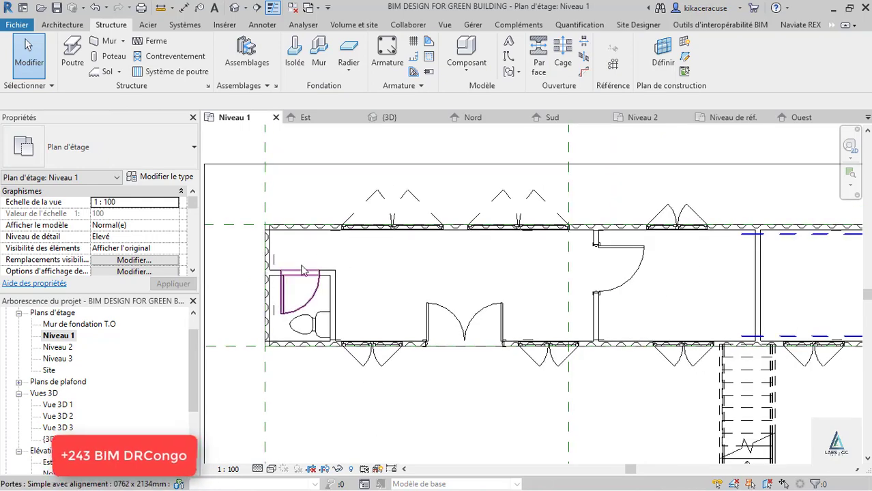
- Start loading another component family and browse the US Metric library to the Furniture folder
{"action": "left_click", "coordinate": [467, 48]}
{"action": "left_click", "coordinate": [565, 64]}
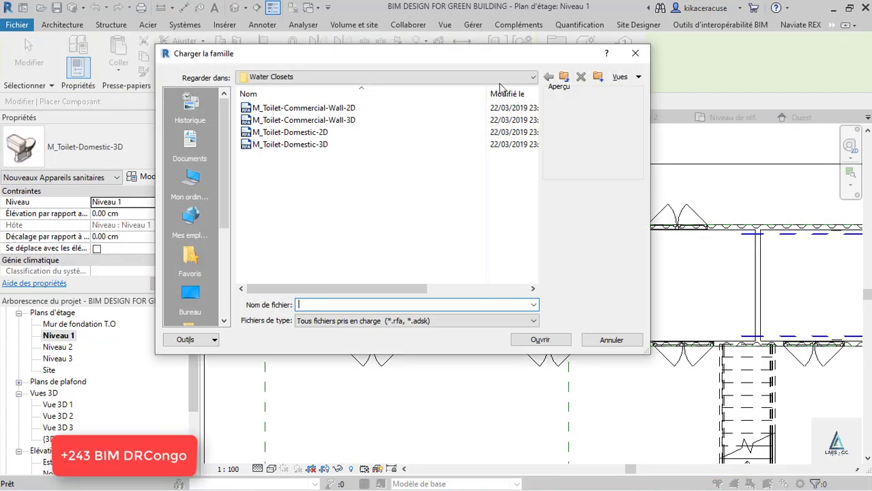
{"action": "left_click", "coordinate": [319, 77]}
{"action": "scroll", "coordinate": [369, 164], "scroll_direction": "up", "scroll_amount": 3}
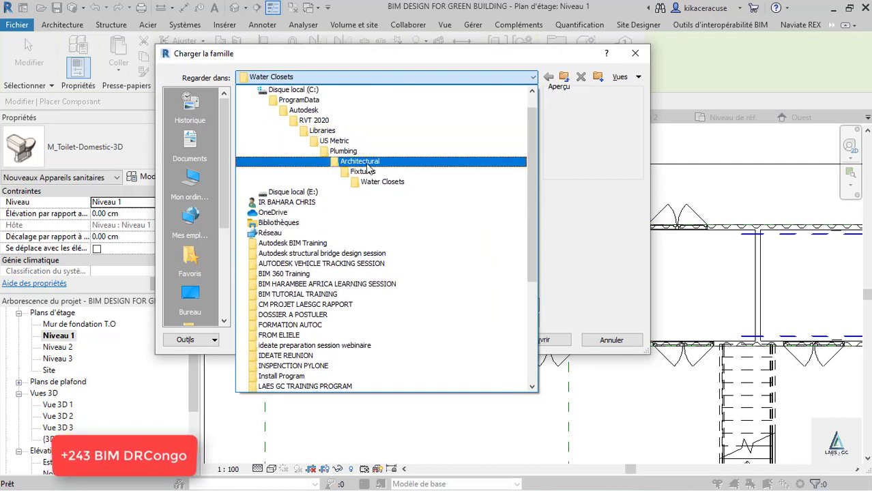
{"action": "left_click", "coordinate": [341, 140]}
{"action": "scroll", "coordinate": [275, 219], "scroll_direction": "down", "scroll_amount": 2}
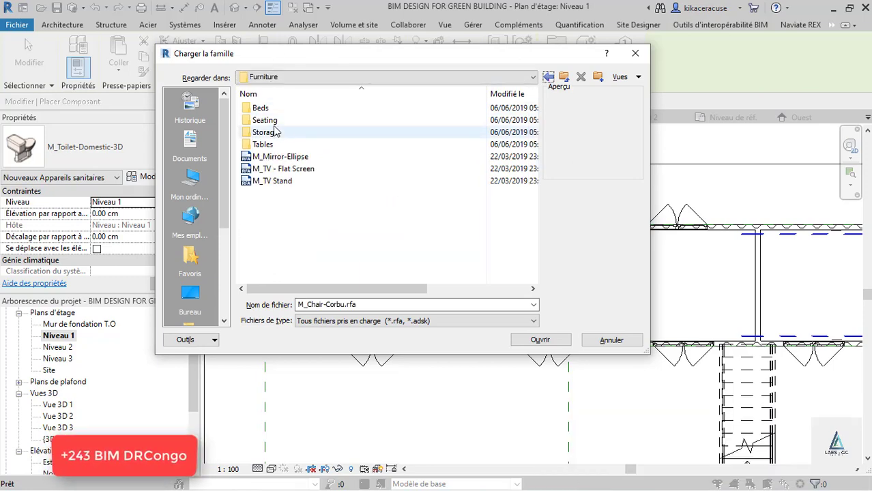
- Preview the chair and sofa families in the Seating folder to compare their shapes
{"action": "double_click", "coordinate": [265, 121]}
{"action": "left_click", "coordinate": [260, 157]}
{"action": "left_click", "coordinate": [264, 181]}
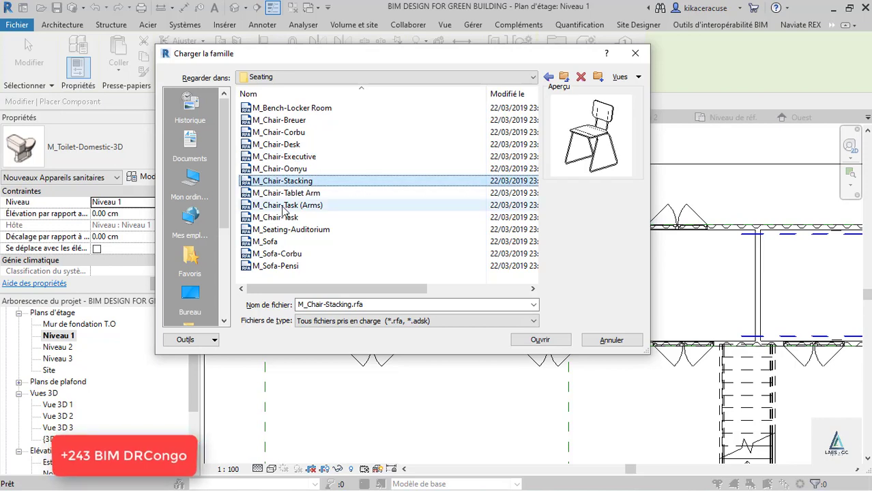
{"action": "left_click", "coordinate": [267, 206]}
{"action": "left_click", "coordinate": [269, 217]}
{"action": "left_click", "coordinate": [274, 254]}
{"action": "left_click", "coordinate": [274, 266]}
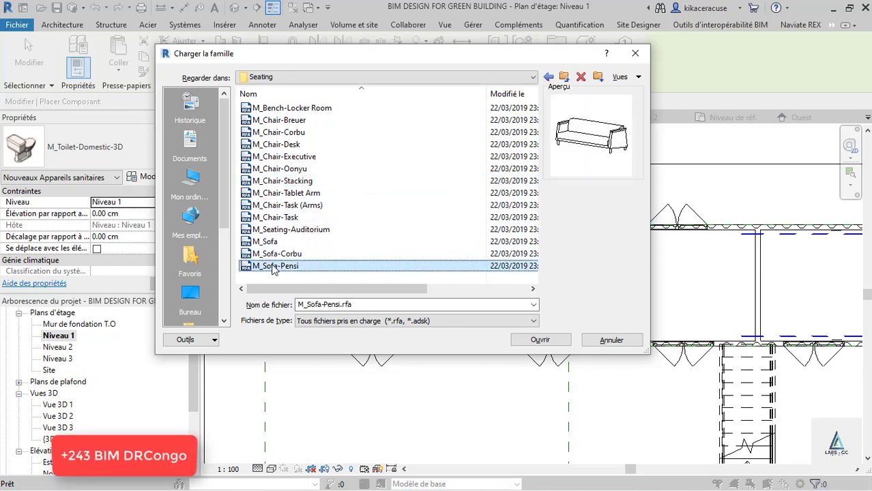
{"action": "left_click", "coordinate": [277, 242]}
{"action": "left_click", "coordinate": [280, 254]}
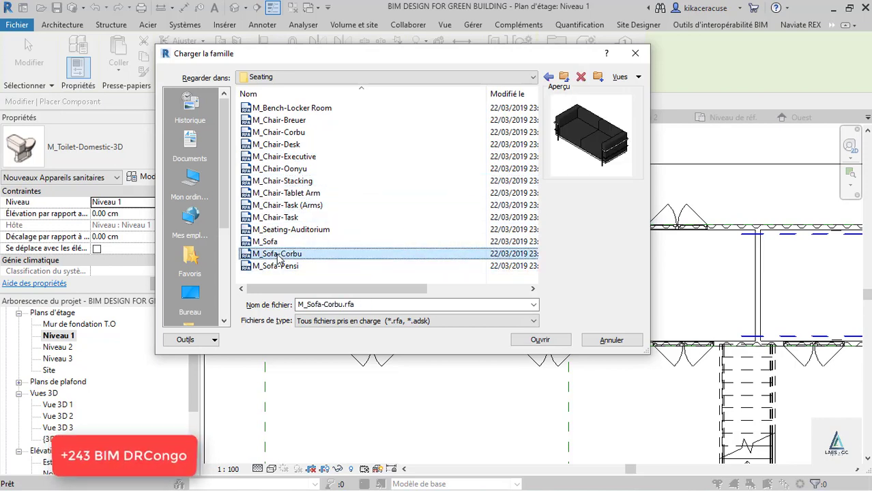
- Settle on the M_Sofa-Pensi family among the seating options and load it
{"action": "left_click", "coordinate": [291, 242]}
{"action": "left_click", "coordinate": [269, 254]}
{"action": "left_click", "coordinate": [284, 230]}
{"action": "left_click", "coordinate": [266, 266]}
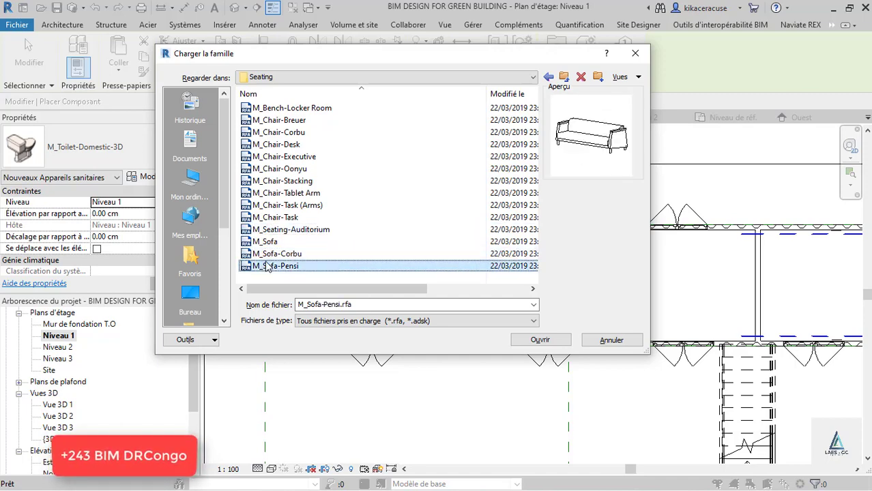
{"action": "left_click", "coordinate": [541, 340]}
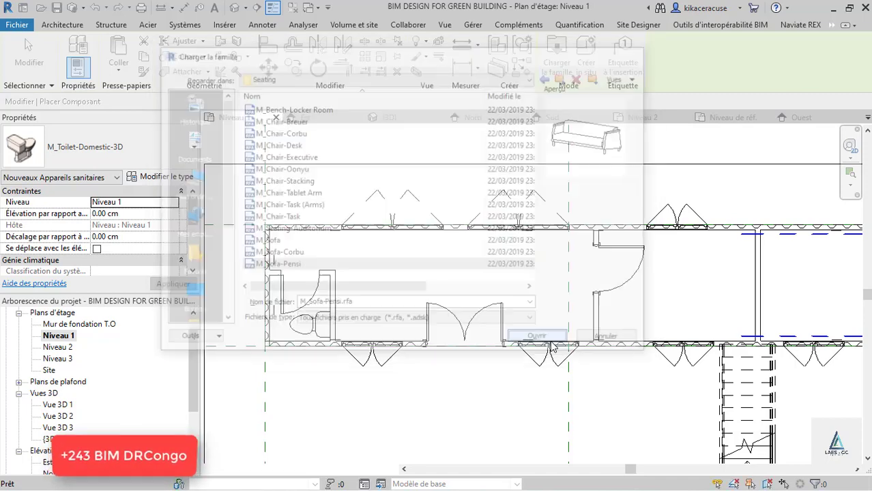
- Place the 2134mm M_Sofa-Pensi along the upper exterior wall, opposite the double door, with its back to the wall
{"action": "scroll", "coordinate": [492, 302], "scroll_direction": "up", "scroll_amount": 1}
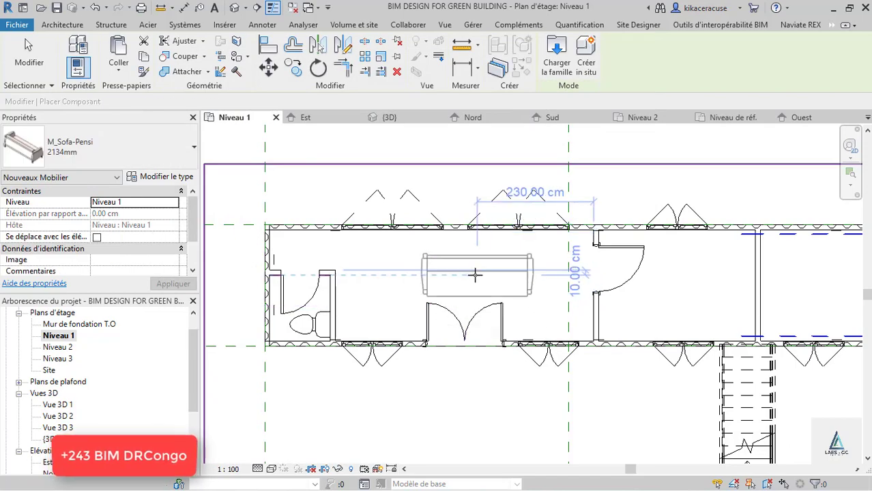
{"action": "scroll", "coordinate": [471, 268], "scroll_direction": "up", "scroll_amount": 1}
{"action": "key", "text": "space"}
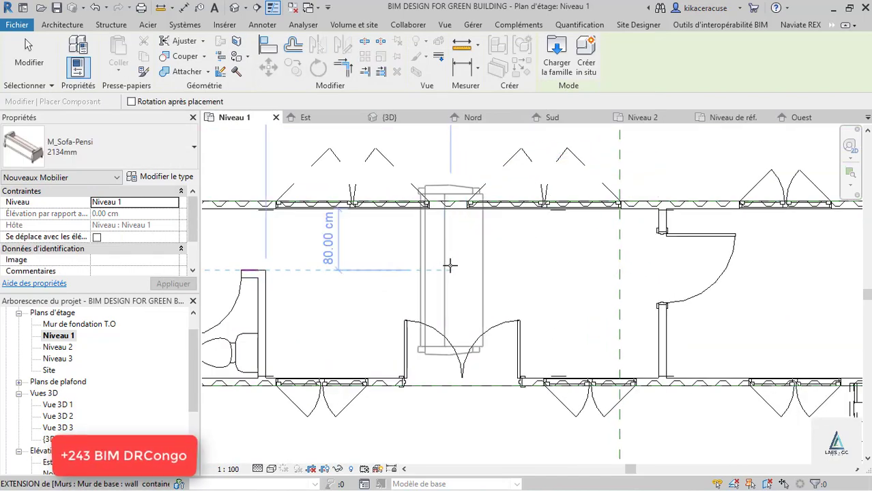
{"action": "key", "text": "space"}
{"action": "key", "text": "space"}
{"action": "key", "text": "space"}
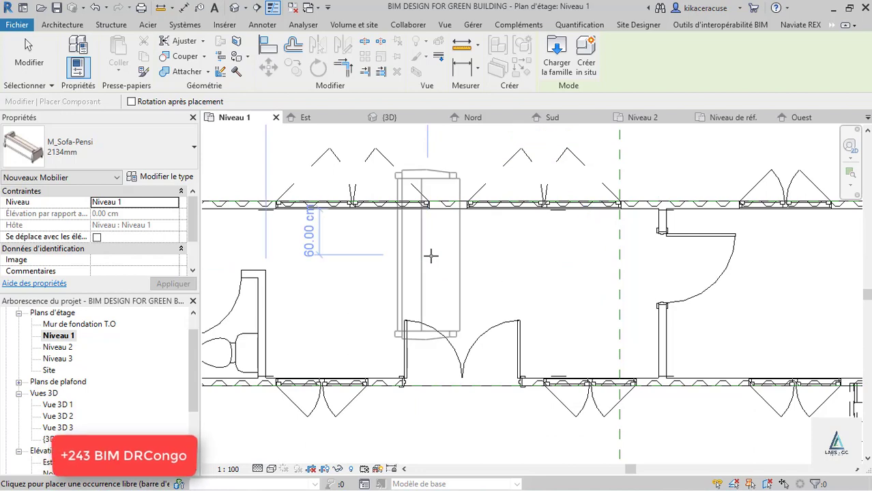
{"action": "key", "text": "space"}
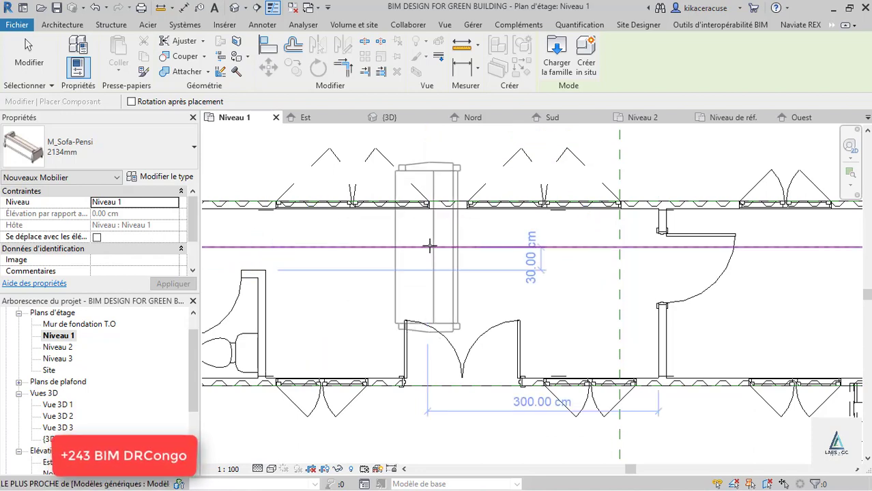
{"action": "key", "text": "space"}
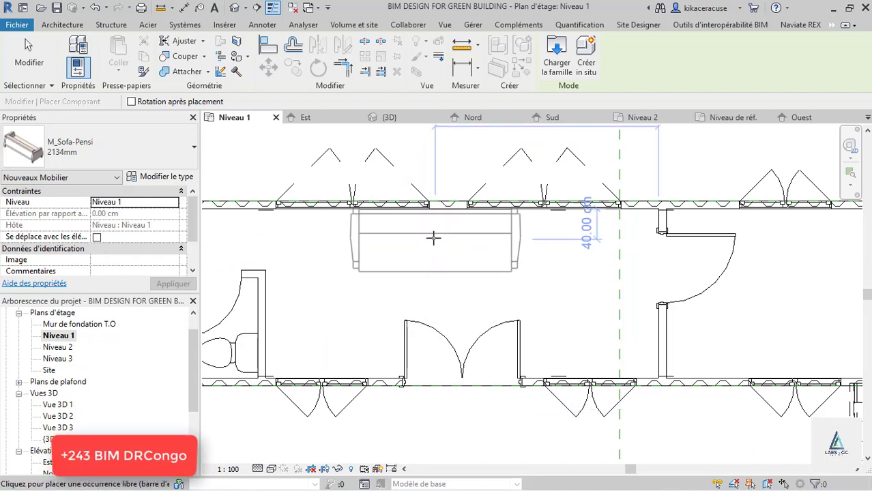
{"action": "left_click", "coordinate": [437, 236]}
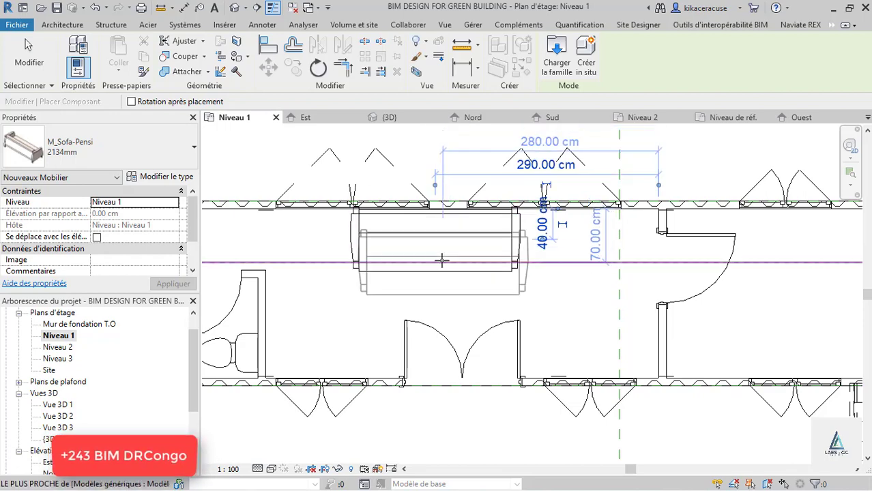
- Start loading another component family and preview the chair and sofa families in the Seating folder
{"action": "left_click", "coordinate": [557, 58]}
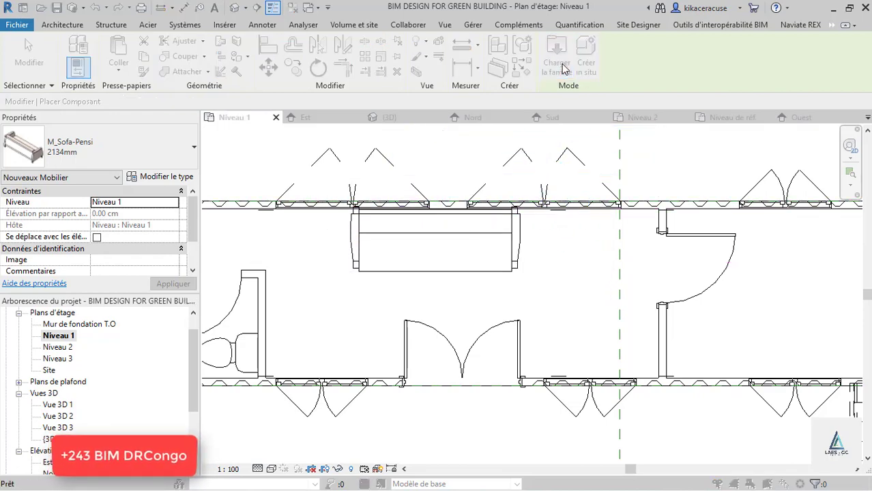
{"action": "left_click", "coordinate": [300, 193]}
{"action": "left_click", "coordinate": [290, 180]}
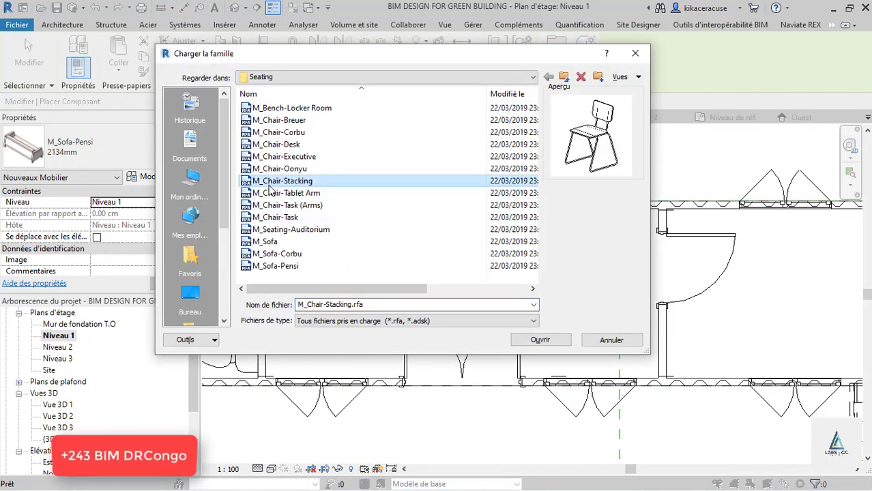
{"action": "left_click", "coordinate": [276, 168]}
{"action": "left_click", "coordinate": [275, 144]}
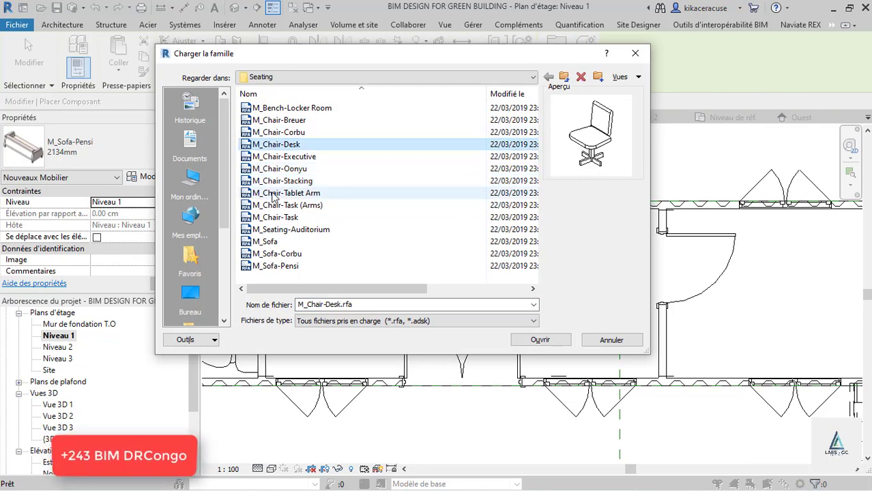
{"action": "left_click", "coordinate": [271, 217]}
{"action": "left_click", "coordinate": [272, 204]}
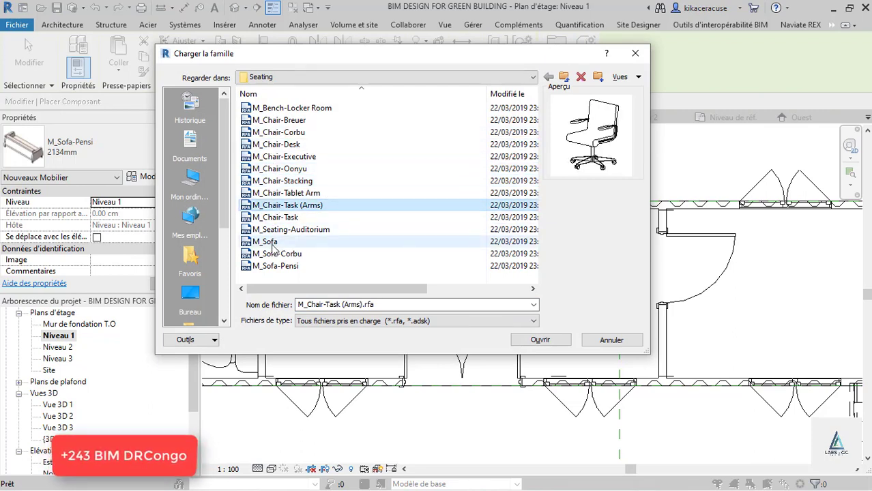
{"action": "left_click", "coordinate": [272, 242]}
{"action": "left_click", "coordinate": [285, 231]}
{"action": "key", "text": "Down"}
{"action": "key", "text": "Down"}
{"action": "key", "text": "Down"}
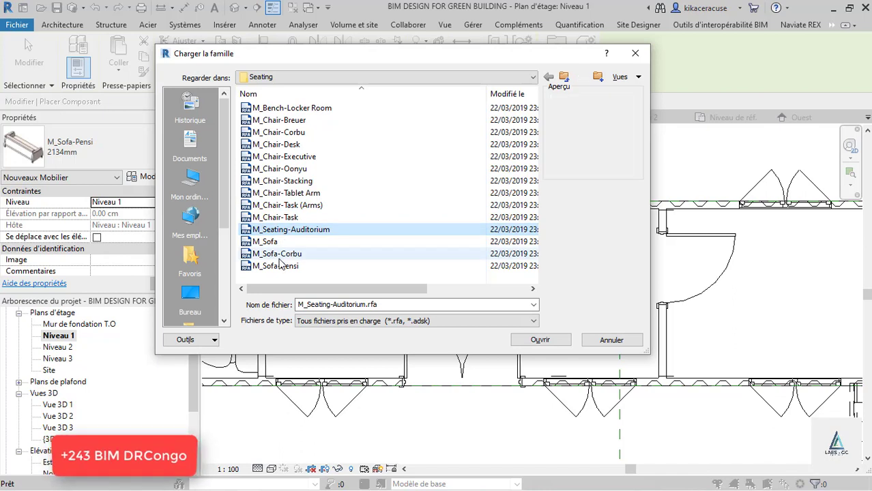
{"action": "left_click", "coordinate": [291, 157]}
{"action": "left_click", "coordinate": [286, 181]}
{"action": "left_click", "coordinate": [297, 144]}
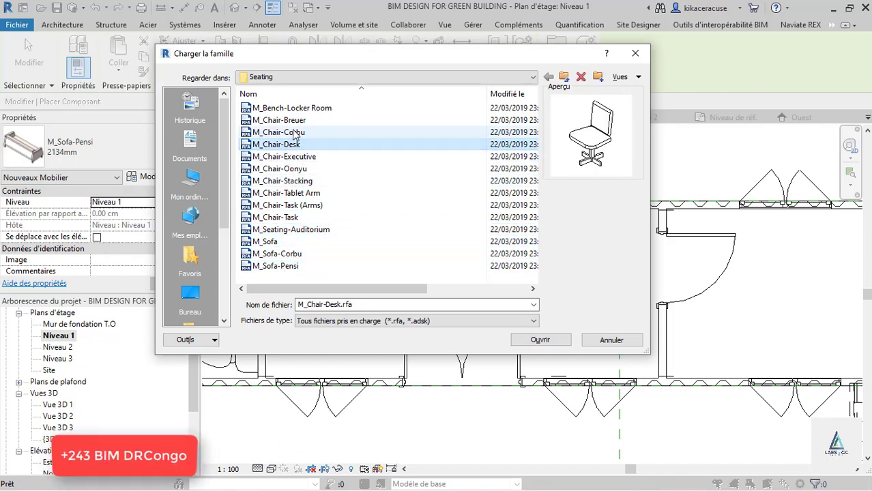
- Load M_Chair-Corbu and place one rotated with its back to the bathroom partition, about 10 cm away from it
{"action": "left_click", "coordinate": [297, 132]}
{"action": "left_click", "coordinate": [539, 340]}
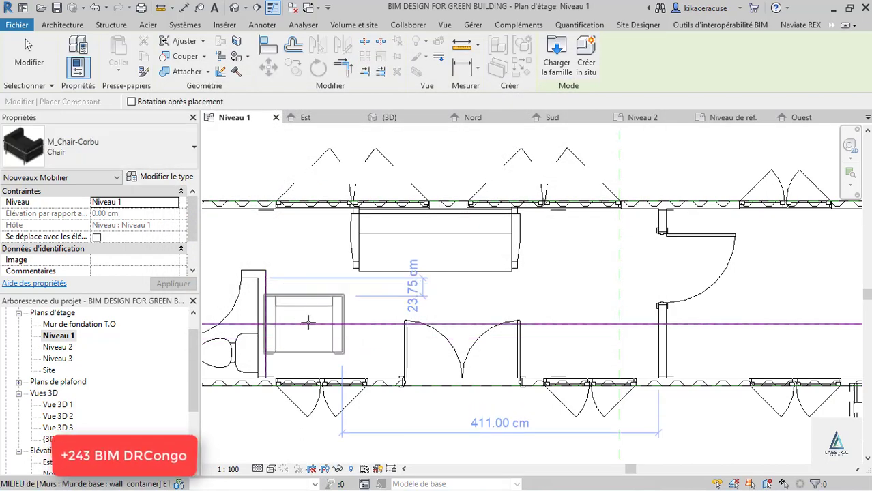
{"action": "key", "text": "space"}
{"action": "key", "text": "space"}
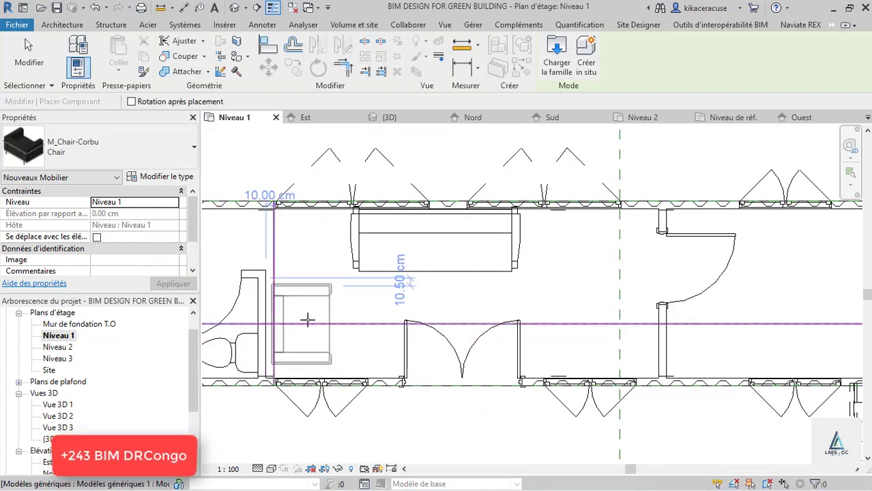
{"action": "left_click", "coordinate": [307, 320]}
- Place a second M_Chair-Corbu on the other side of the double door, about 13.75 cm from the lower exterior wall
{"action": "key", "text": "space"}
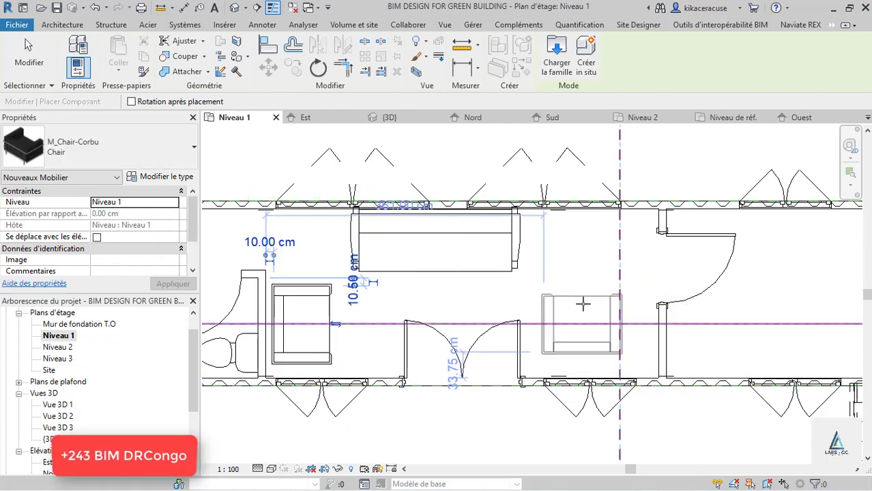
{"action": "left_click", "coordinate": [573, 341]}
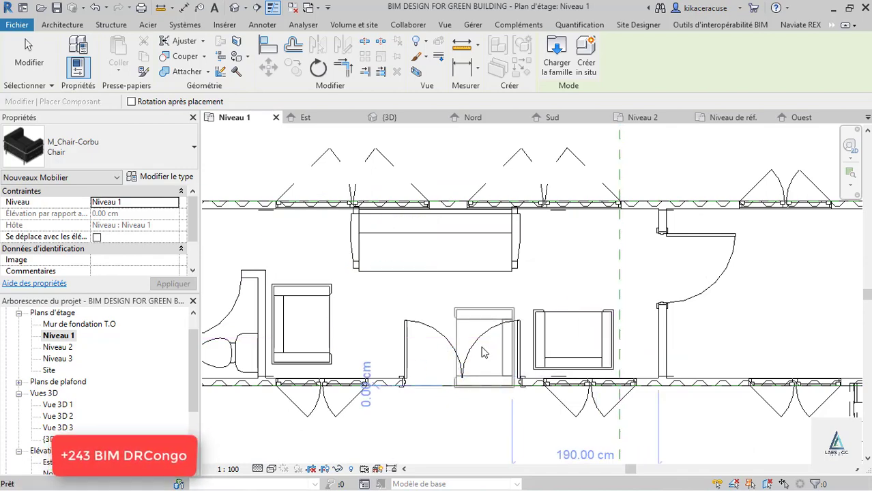
{"action": "key", "text": "Escape"}
{"action": "key", "text": "Escape"}
- Flip the exterior double glass door so its leaves swing outside the room
{"action": "left_click", "coordinate": [477, 353]}
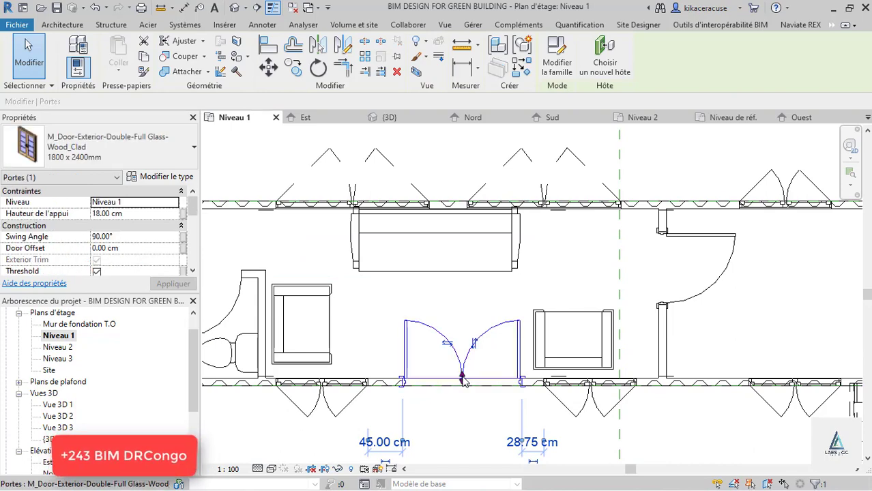
{"action": "left_click", "coordinate": [476, 346]}
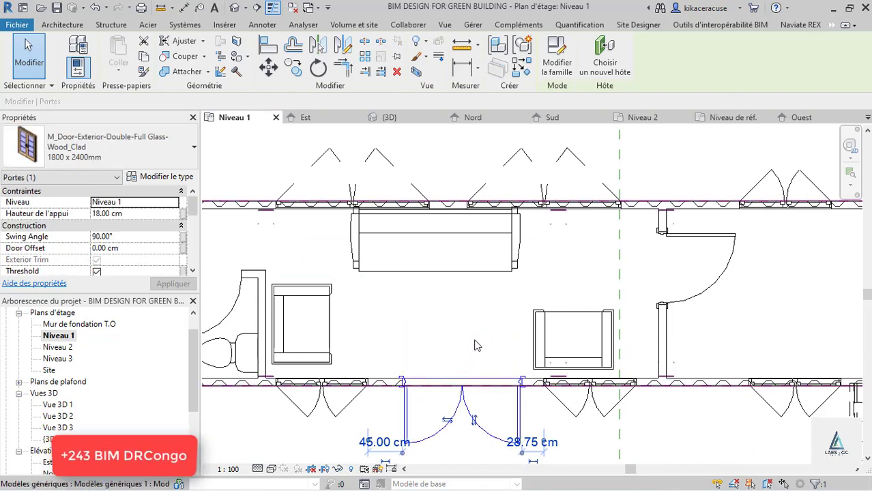
{"action": "key", "text": "Escape"}
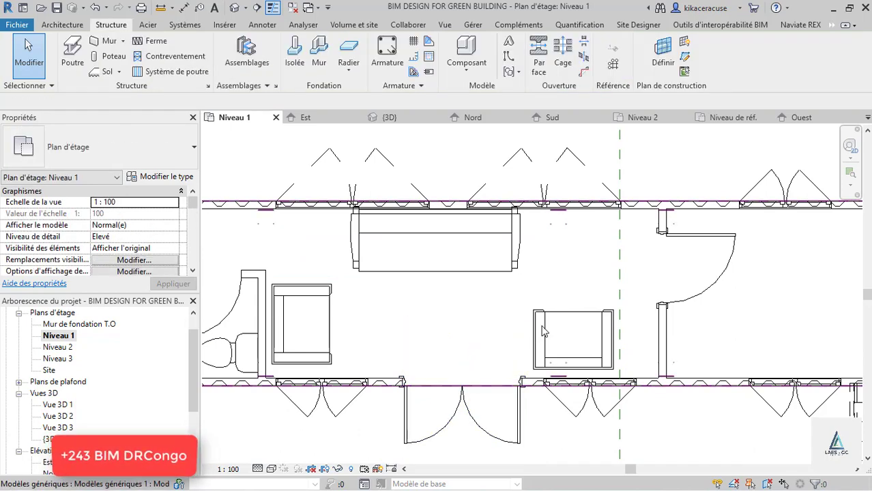
{"action": "left_click", "coordinate": [544, 331]}
{"action": "left_click", "coordinate": [575, 318]}
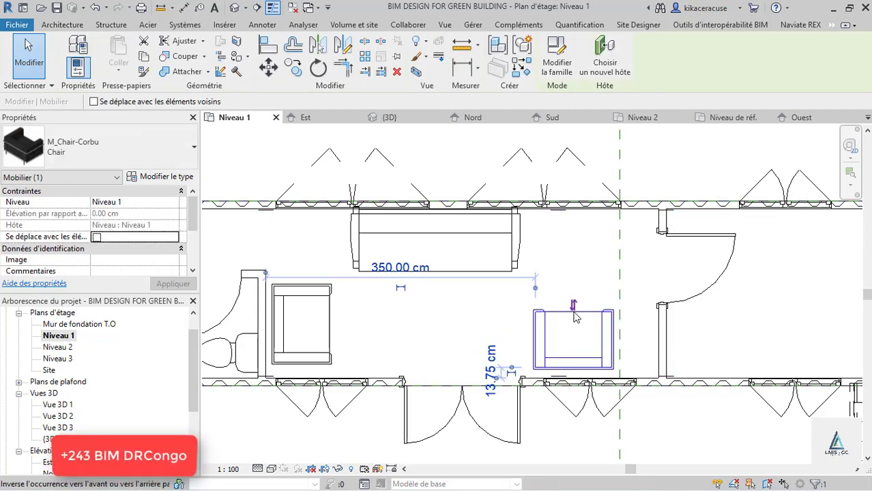
{"action": "key", "text": "Escape"}
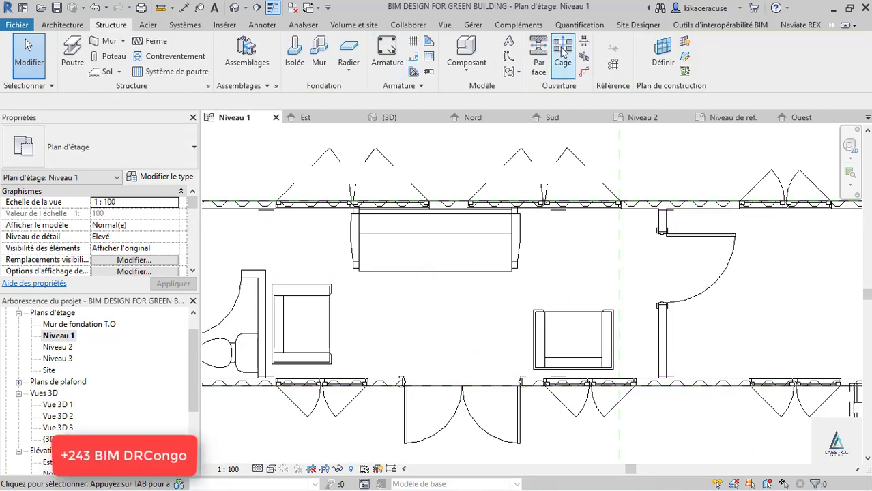
- Start loading another component family and browse from the Seating folder to Furniture > Tables
{"action": "left_click", "coordinate": [448, 57]}
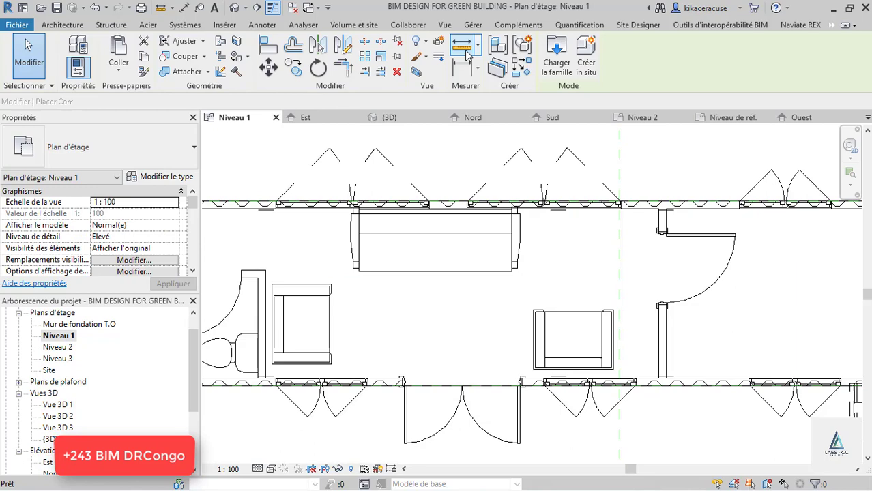
{"action": "left_click", "coordinate": [551, 59]}
{"action": "left_click", "coordinate": [292, 218]}
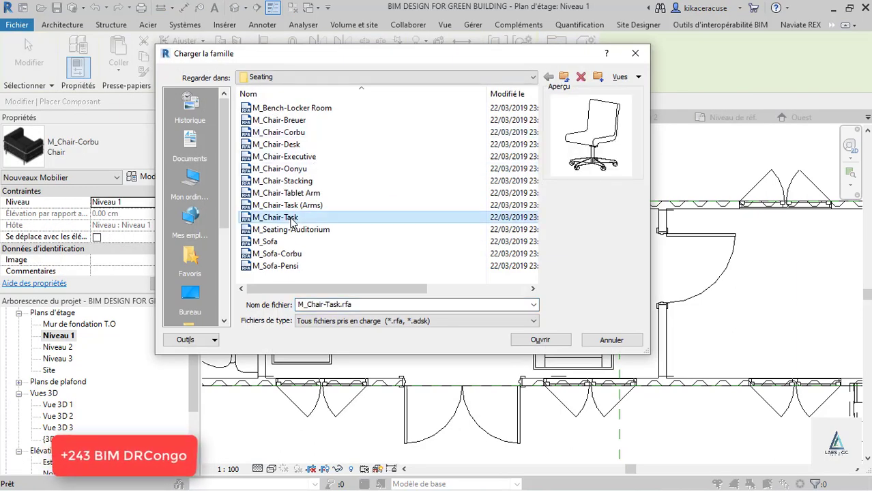
{"action": "left_click", "coordinate": [356, 77]}
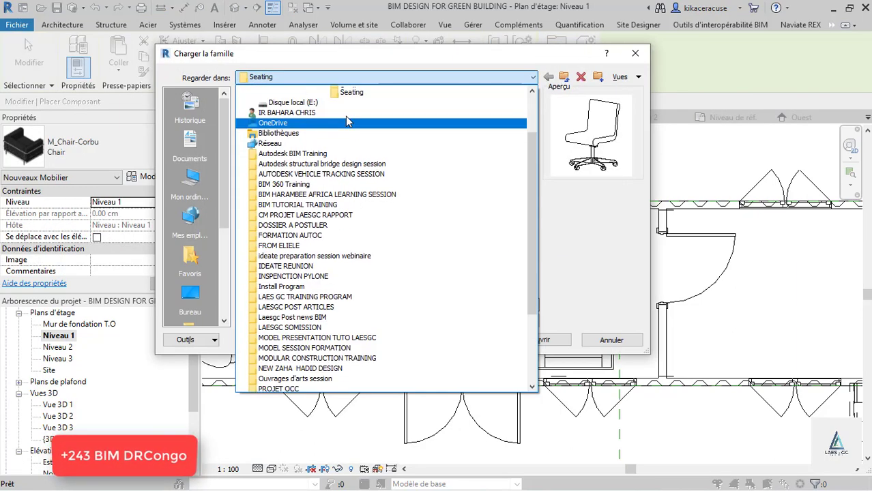
{"action": "scroll", "coordinate": [345, 116], "scroll_direction": "up", "scroll_amount": 2}
{"action": "left_click", "coordinate": [283, 140]}
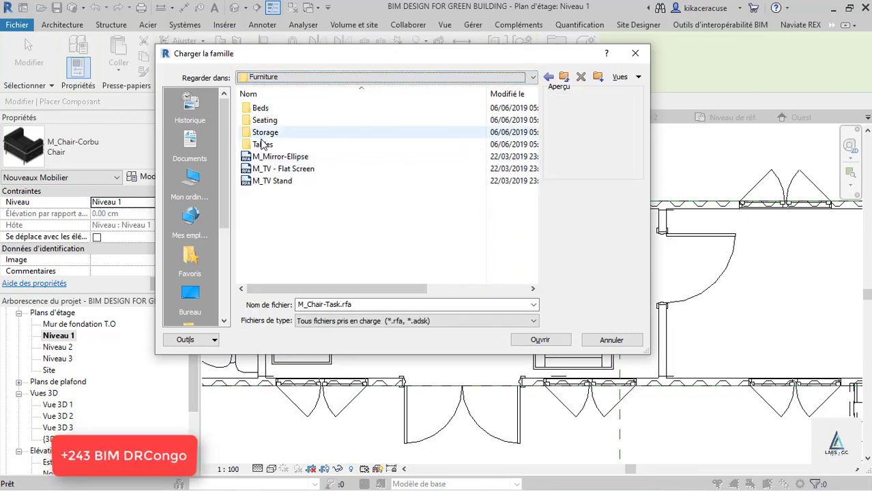
{"action": "double_click", "coordinate": [263, 144]}
- Preview the dining, oval, round, ellipse and coffee table families in the Tables folder to compare their shapes
{"action": "left_click", "coordinate": [277, 170]}
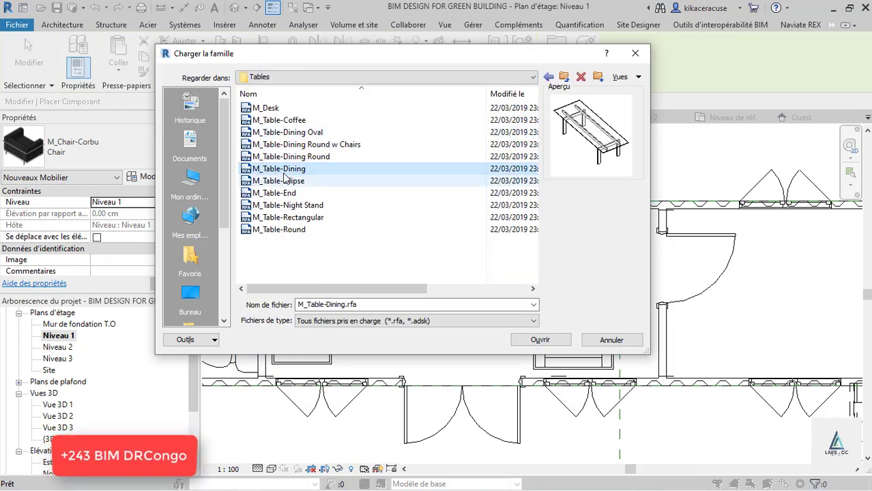
{"action": "left_click", "coordinate": [289, 146]}
{"action": "left_click", "coordinate": [288, 134]}
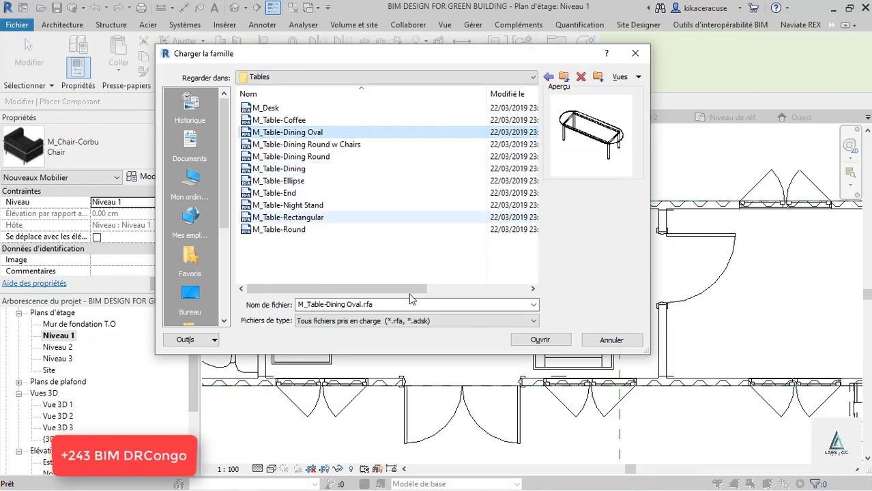
{"action": "left_click", "coordinate": [297, 232]}
{"action": "left_click", "coordinate": [279, 181]}
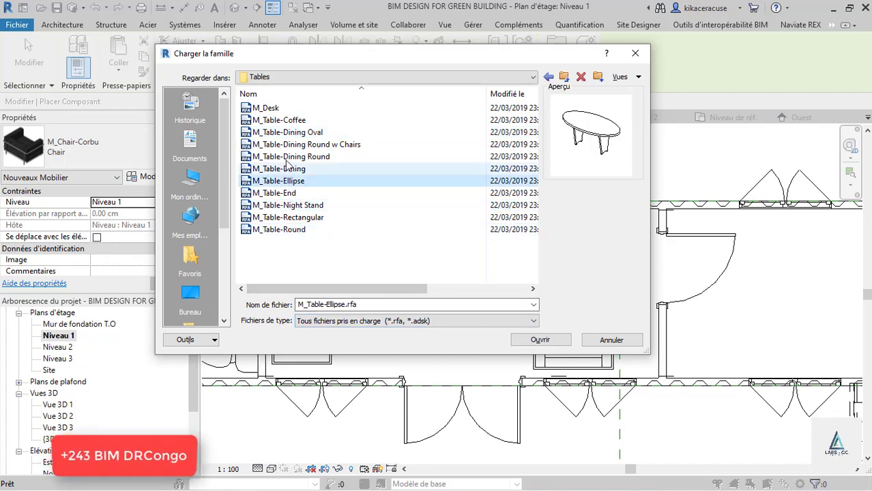
{"action": "left_click", "coordinate": [283, 156]}
{"action": "left_click", "coordinate": [278, 121]}
{"action": "left_click", "coordinate": [277, 133]}
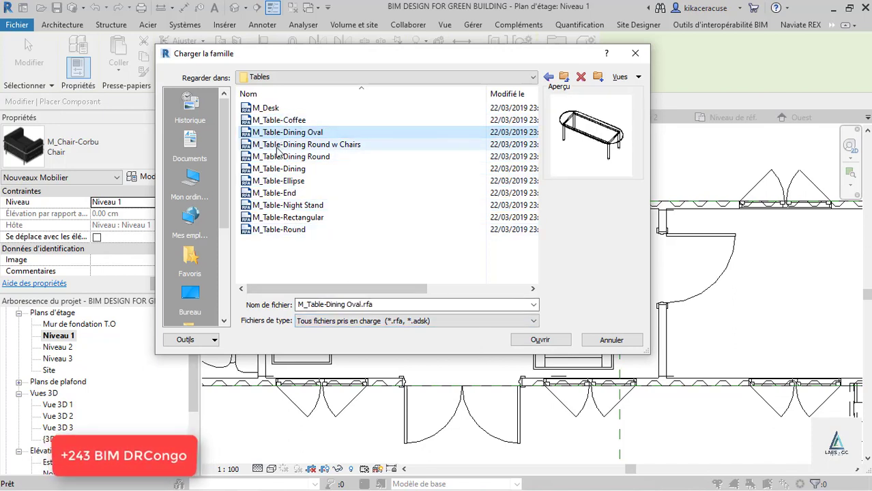
{"action": "left_click", "coordinate": [311, 145]}
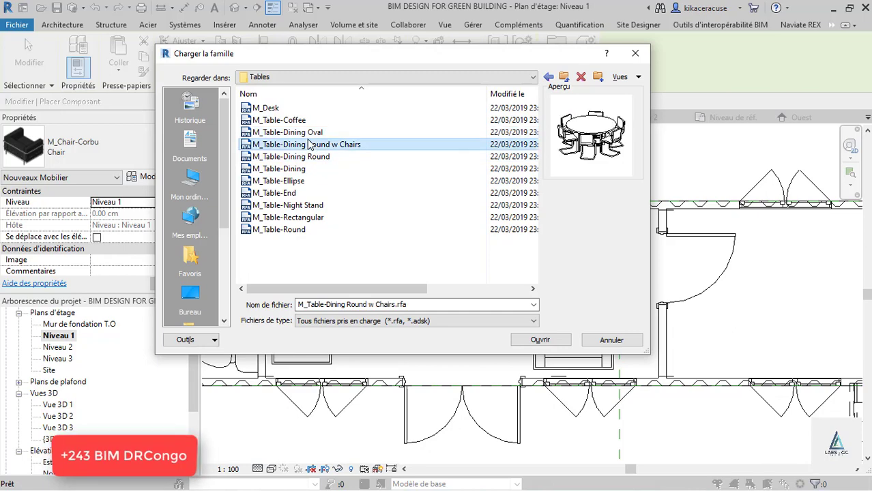
- Load M_Table-Dining Oval (0915 x 1830mm) and place it centred in front of the sofa, about 90 cm from the upper wall
{"action": "left_click", "coordinate": [298, 133]}
{"action": "left_click", "coordinate": [540, 339]}
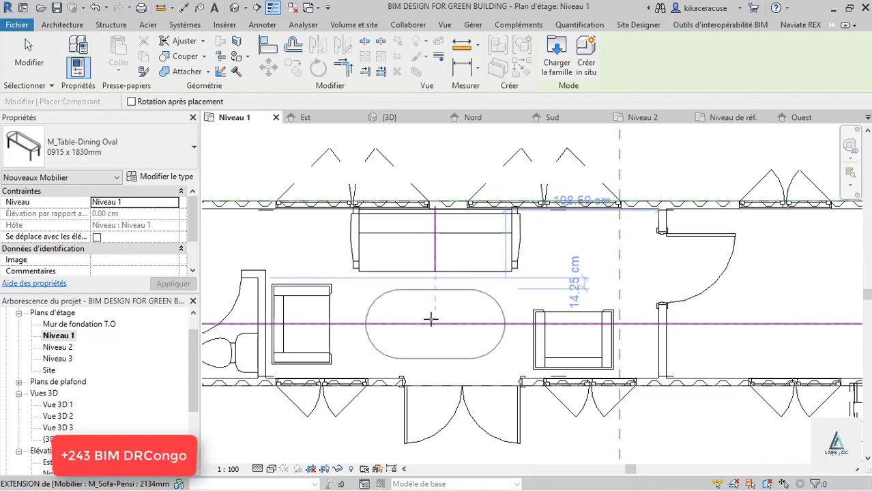
{"action": "left_click", "coordinate": [436, 317]}
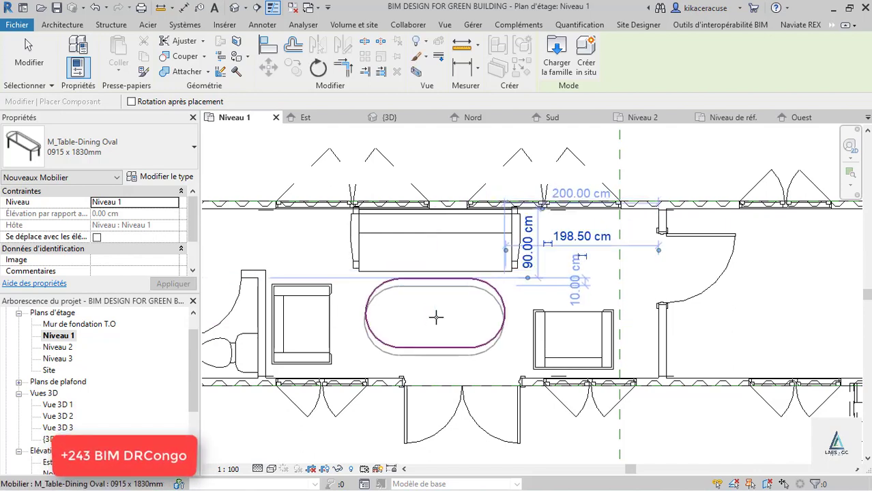
{"action": "key", "text": "Escape"}
{"action": "key", "text": "Escape"}
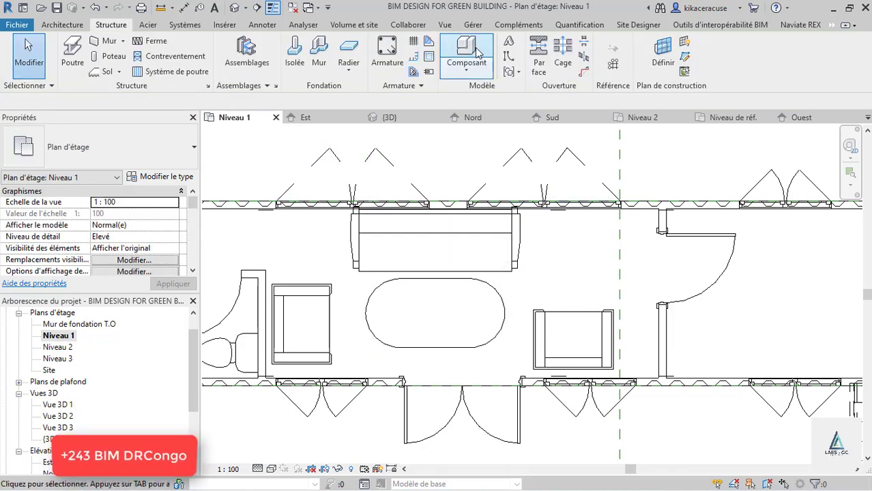
- Start loading another component family, check the subfolders of the Furniture library folder and reopen its Tables folder
{"action": "left_click", "coordinate": [476, 52]}
{"action": "left_click", "coordinate": [549, 58]}
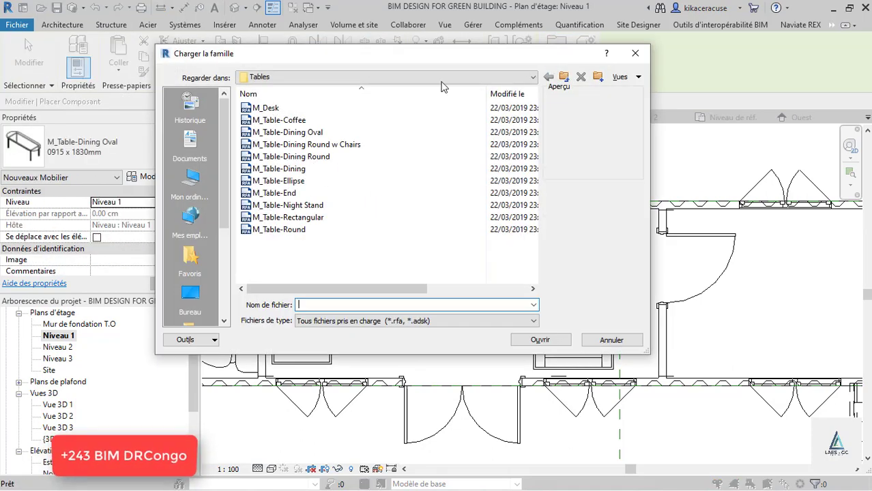
{"action": "left_click", "coordinate": [283, 156]}
{"action": "left_click", "coordinate": [295, 79]}
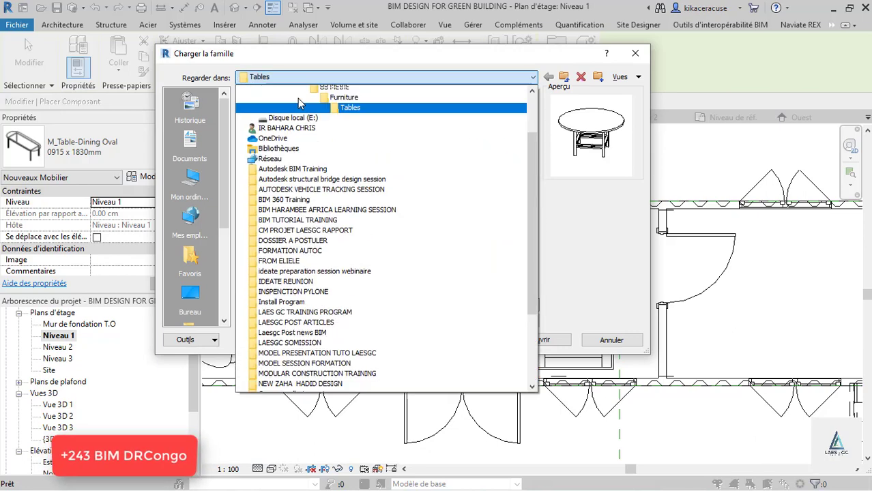
{"action": "scroll", "coordinate": [298, 102], "scroll_direction": "up", "scroll_amount": 2}
{"action": "left_click", "coordinate": [345, 169]}
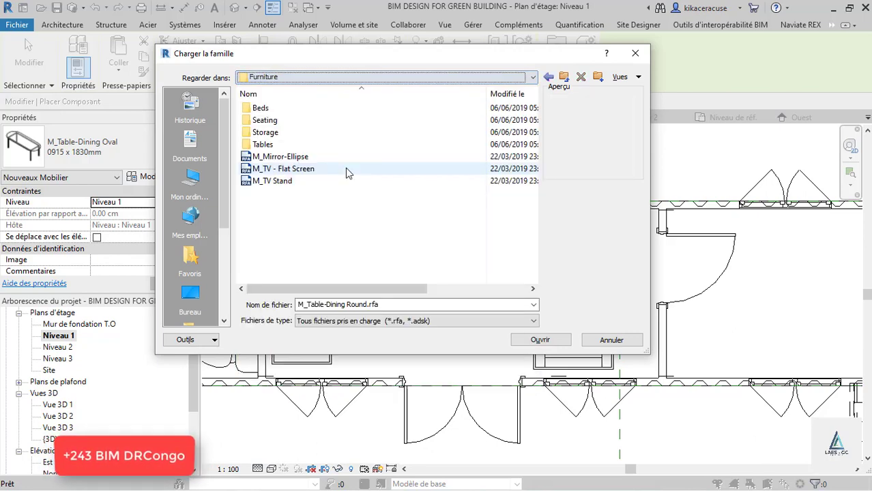
{"action": "left_click", "coordinate": [268, 132]}
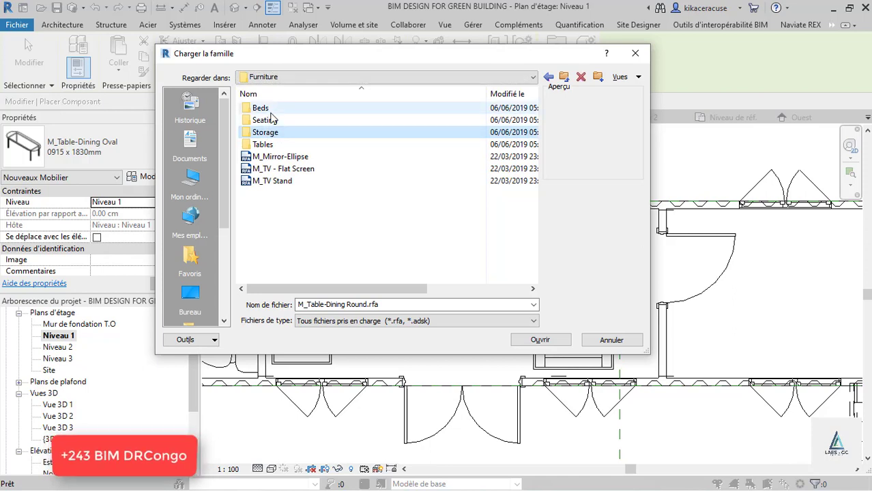
{"action": "double_click", "coordinate": [263, 144]}
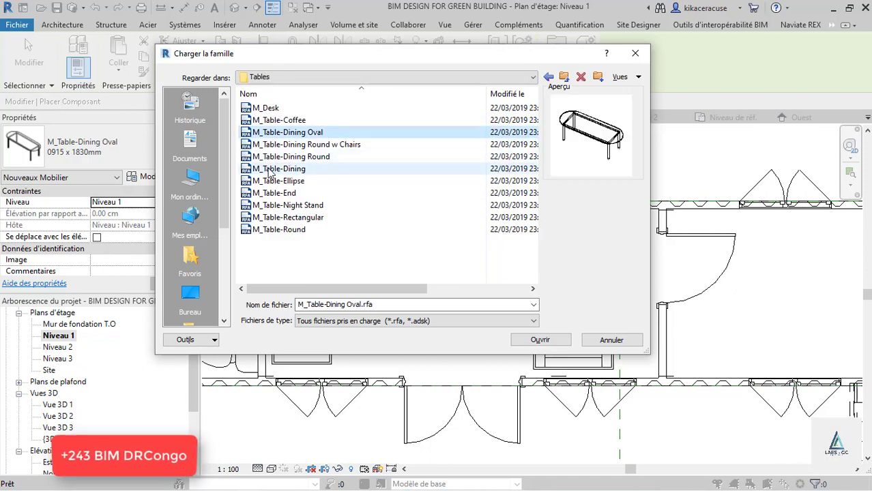
- Preview the dining, end, rectangular, night stand, ellipse and coffee table families in the Tables folder to compare their shapes
{"action": "left_click", "coordinate": [270, 169]}
{"action": "left_click", "coordinate": [271, 193]}
{"action": "left_click", "coordinate": [274, 217]}
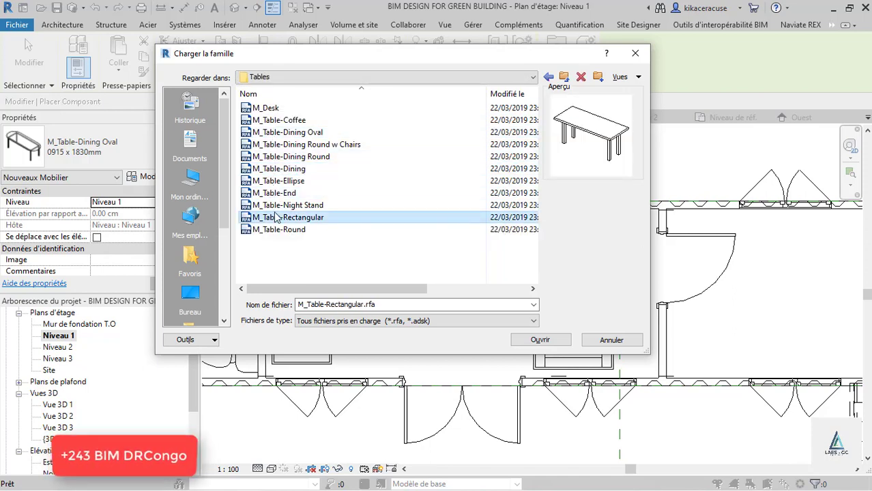
{"action": "left_click", "coordinate": [277, 205]}
{"action": "left_click", "coordinate": [280, 194]}
{"action": "left_click", "coordinate": [279, 181]}
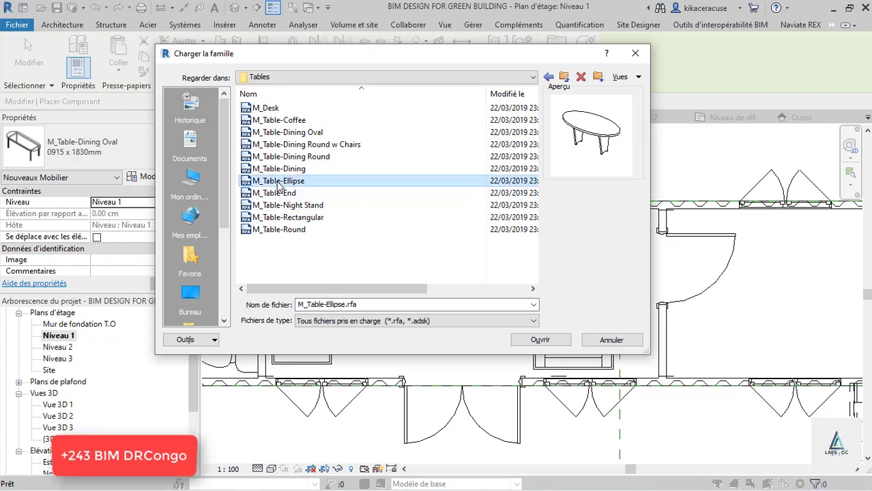
{"action": "left_click", "coordinate": [278, 170]}
{"action": "left_click", "coordinate": [278, 145]}
{"action": "left_click", "coordinate": [278, 120]}
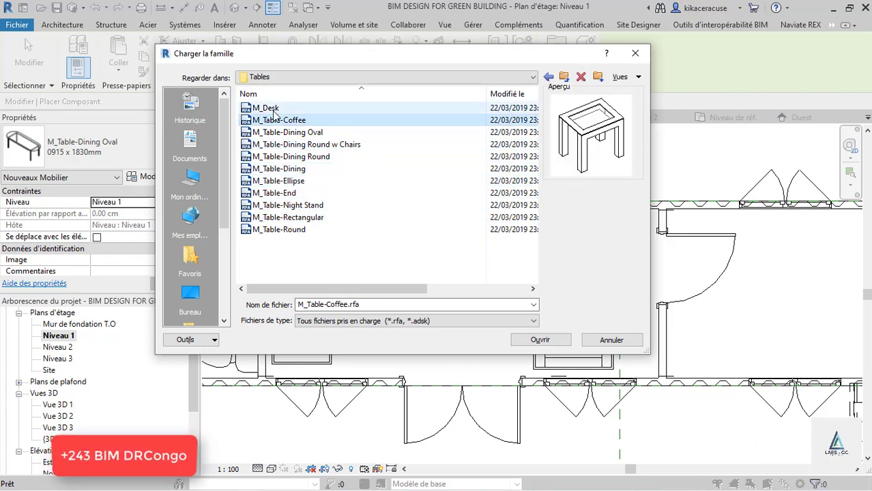
- Load M_Table-Coffee (0610 x 0610 x 0610mm) and place it beside the sofa, centred above the lower-right armchair
{"action": "left_click", "coordinate": [538, 344]}
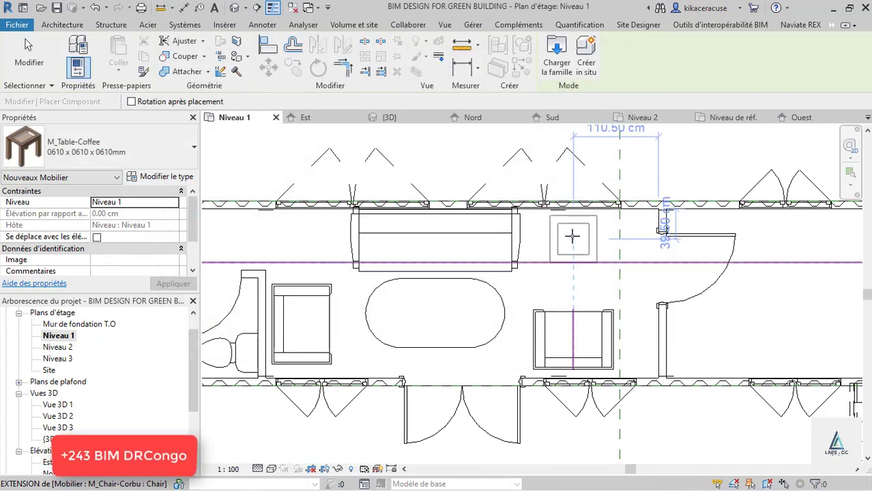
{"action": "left_click", "coordinate": [573, 236]}
{"action": "key", "text": "Escape"}
{"action": "key", "text": "Escape"}
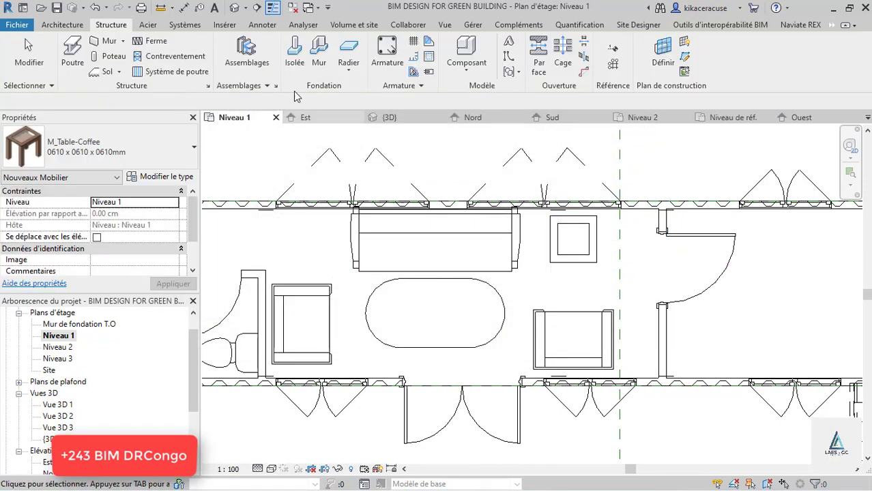
- Start loading another component family and open the Furniture > Beds folder
{"action": "left_click", "coordinate": [463, 57]}
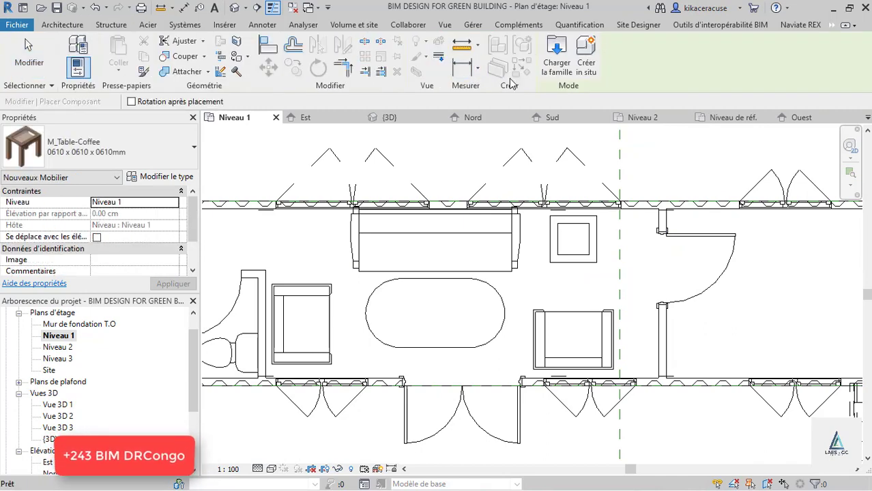
{"action": "left_click", "coordinate": [570, 62]}
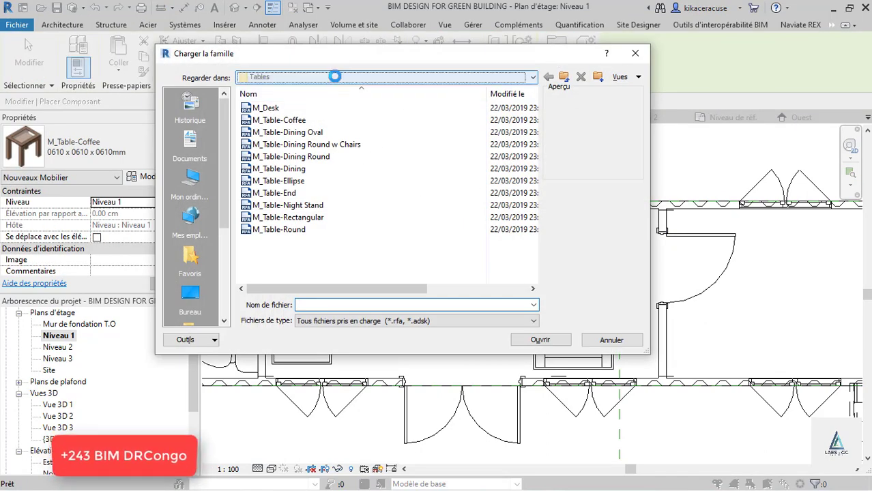
{"action": "left_click", "coordinate": [333, 76]}
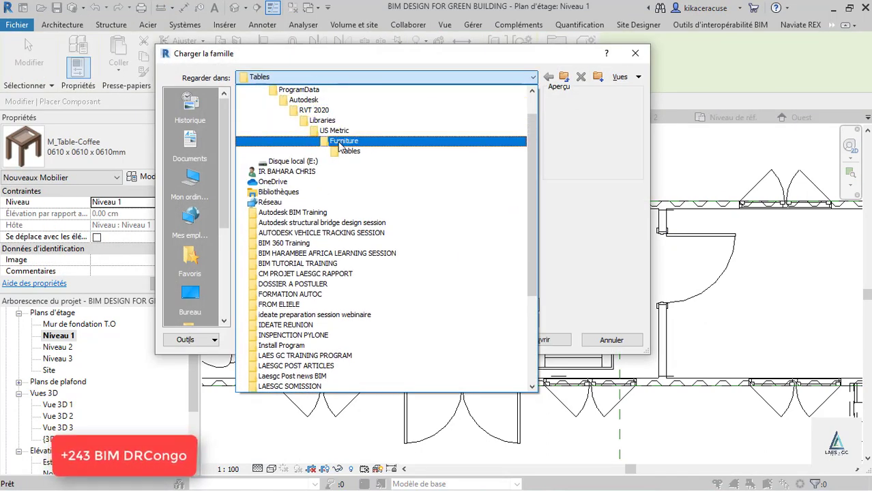
{"action": "left_click", "coordinate": [343, 141]}
{"action": "double_click", "coordinate": [267, 109]}
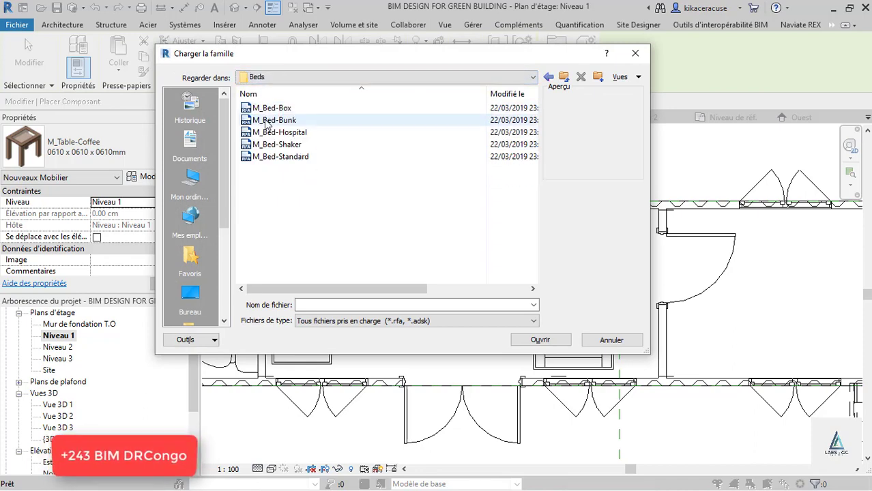
- Preview the bunk, hospital and shaker beds and load the M_Bed-Standard family
{"action": "left_click", "coordinate": [273, 120]}
{"action": "left_click", "coordinate": [276, 132]}
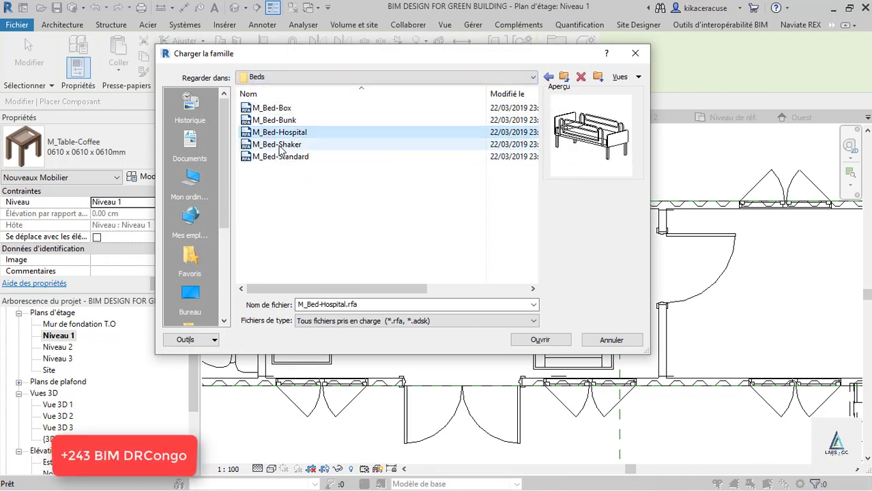
{"action": "left_click", "coordinate": [279, 145]}
{"action": "left_click", "coordinate": [276, 157]}
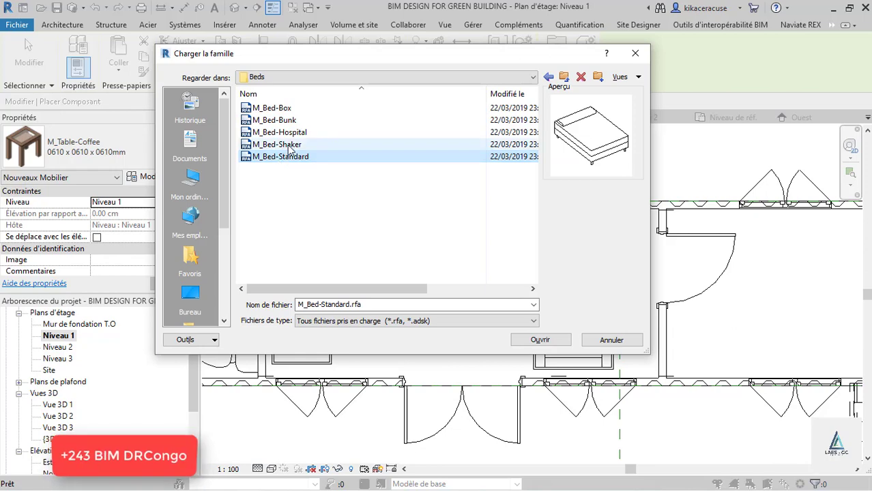
{"action": "left_click", "coordinate": [567, 342]}
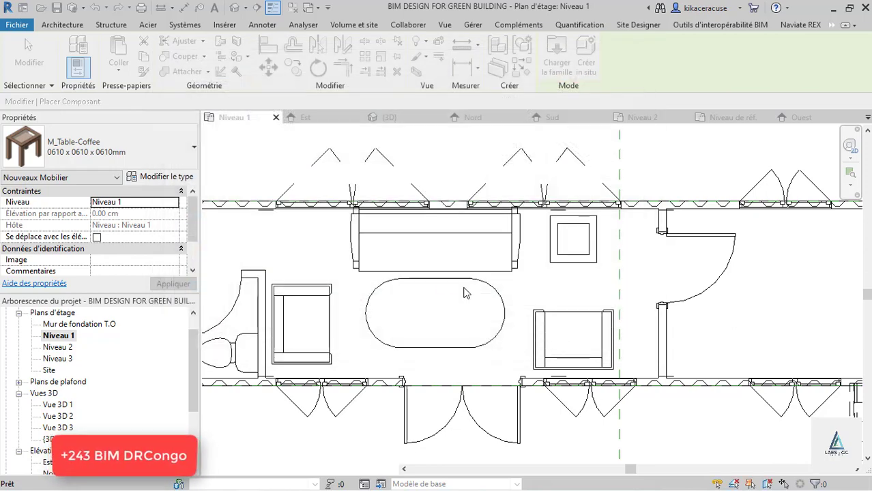
- Rotate the 1372 x 1905mm - Double bed and place it in the bedroom with its head against the right partition wall, about 12 cm from the lower wall
{"action": "scroll", "coordinate": [417, 279], "scroll_direction": "down", "scroll_amount": 2}
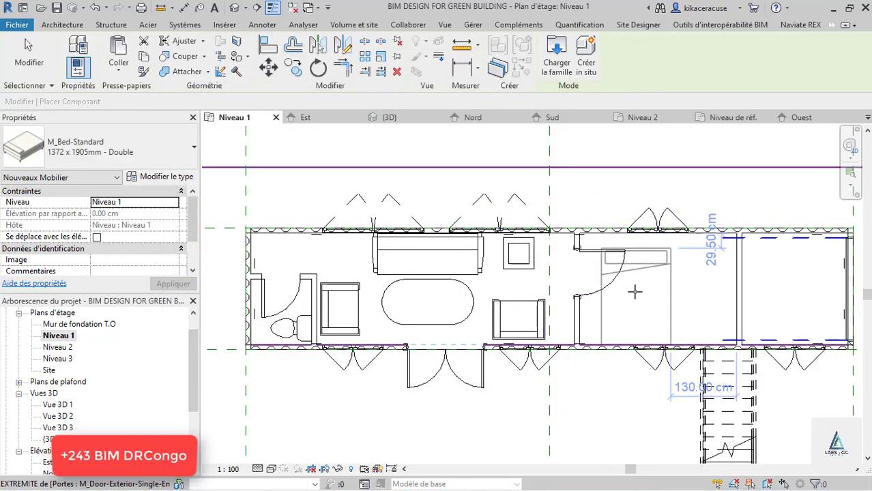
{"action": "key", "text": "space"}
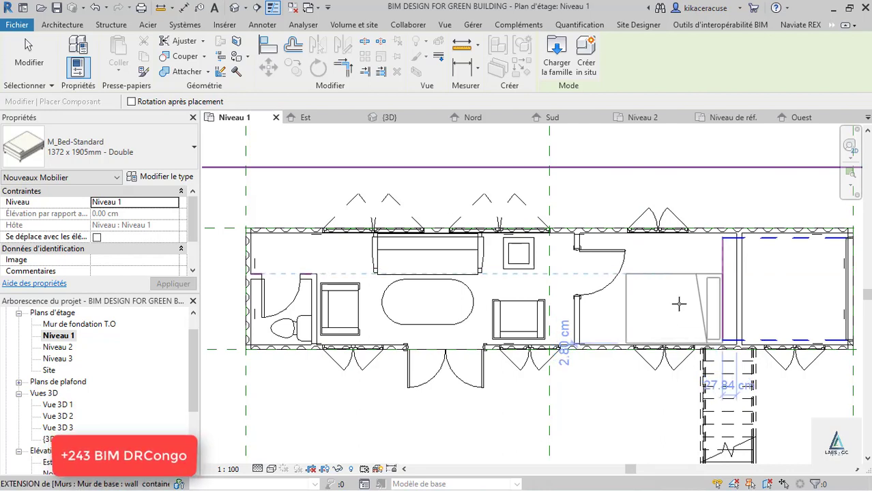
{"action": "key", "text": "space"}
{"action": "key", "text": "space"}
{"action": "key", "text": "space"}
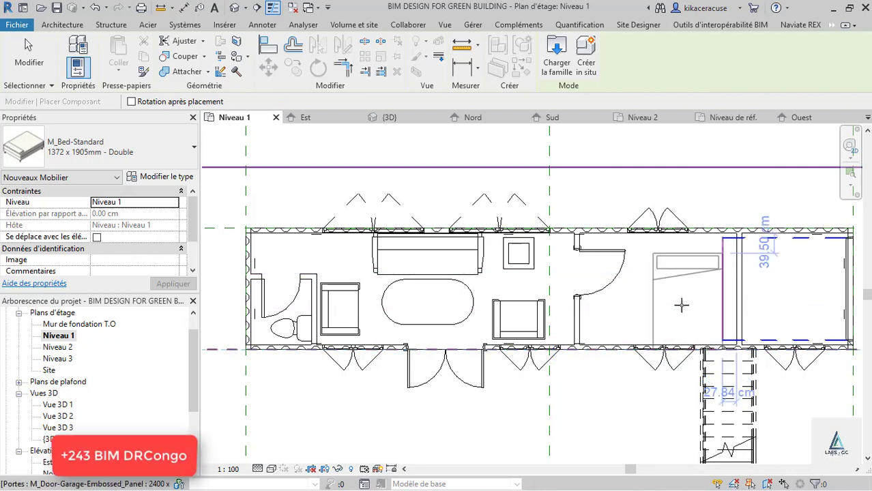
{"action": "key", "text": "space"}
{"action": "key", "text": "space"}
{"action": "key", "text": "space"}
{"action": "key", "text": "space"}
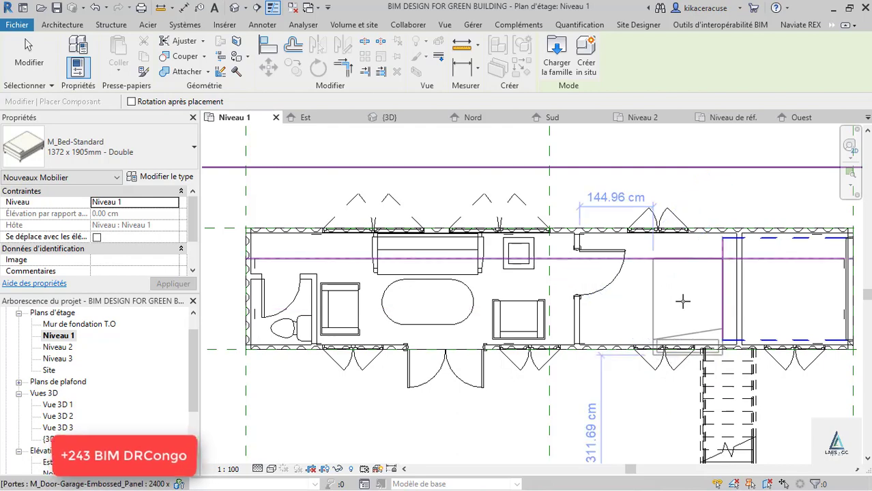
{"action": "key", "text": "space"}
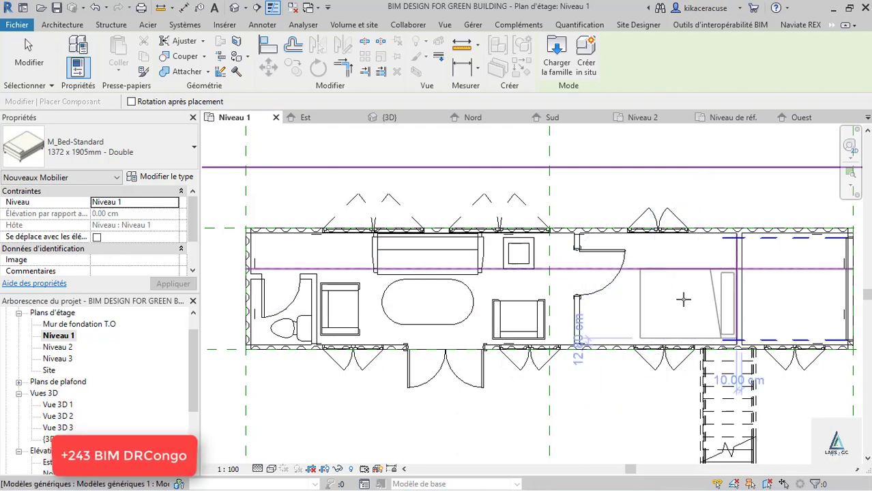
{"action": "left_click", "coordinate": [683, 299]}
{"action": "key", "text": "Escape"}
{"action": "key", "text": "Escape"}
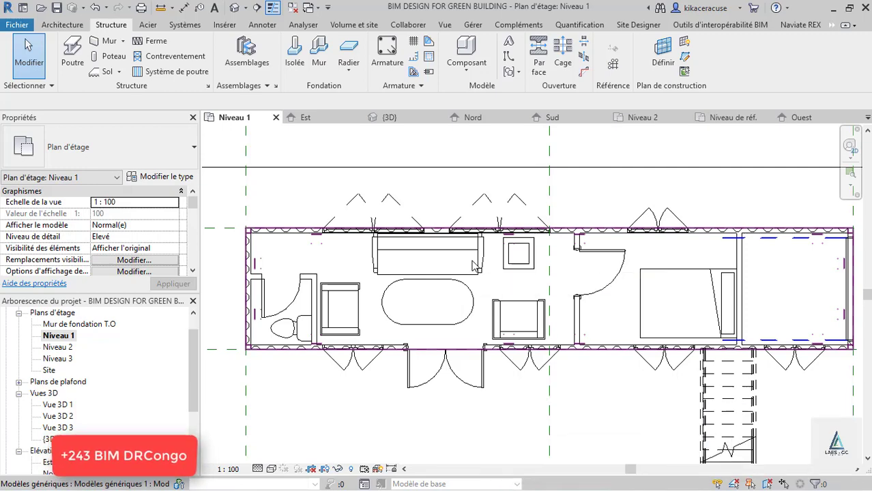
- Start loading another component family and open the US Metric > Sustainable Design folder
{"action": "left_click", "coordinate": [466, 50]}
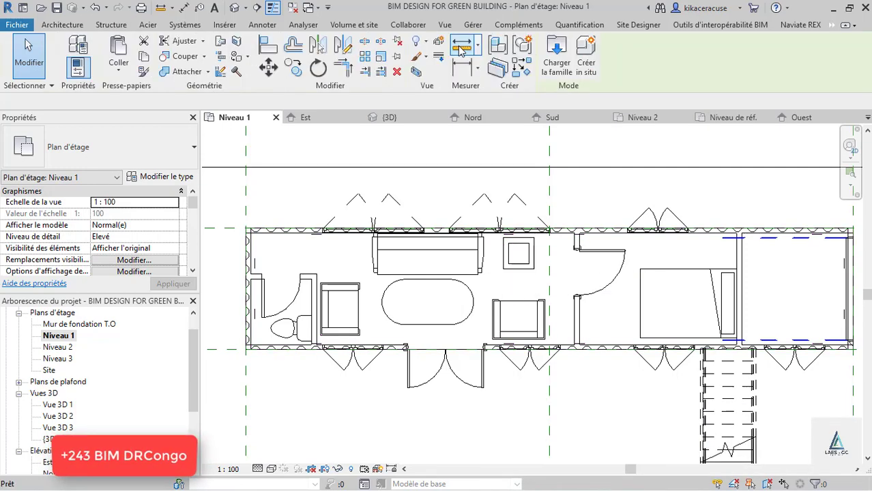
{"action": "left_click", "coordinate": [557, 59]}
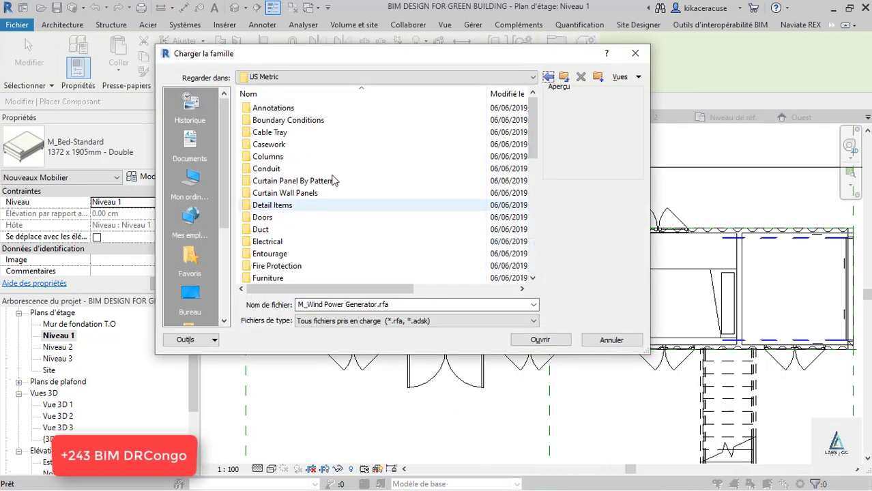
{"action": "scroll", "coordinate": [334, 231], "scroll_direction": "down", "scroll_amount": 10}
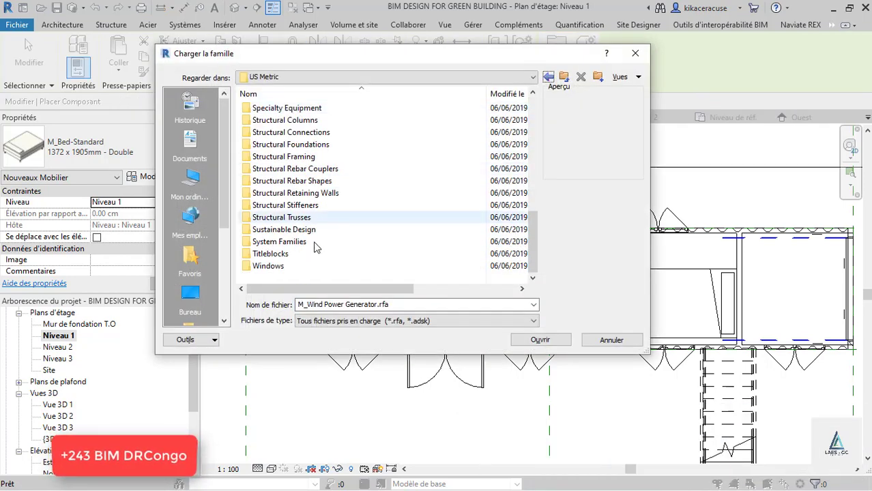
{"action": "left_click", "coordinate": [300, 232]}
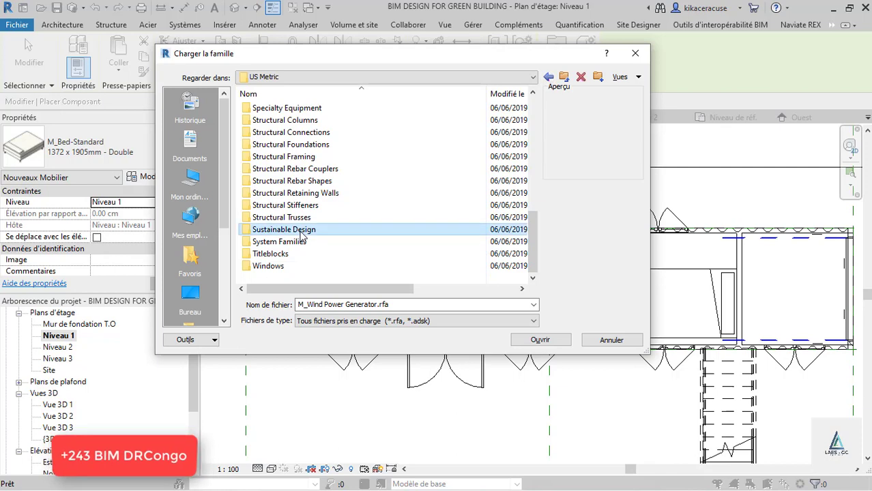
{"action": "double_click", "coordinate": [301, 232]}
- Preview the recycle bin, solar panel, mat, water tank, wind generator, bicycle rack and light shelf families, and return to the US Metric folder
{"action": "left_click", "coordinate": [300, 169]}
{"action": "left_click", "coordinate": [290, 182]}
{"action": "left_click", "coordinate": [285, 194]}
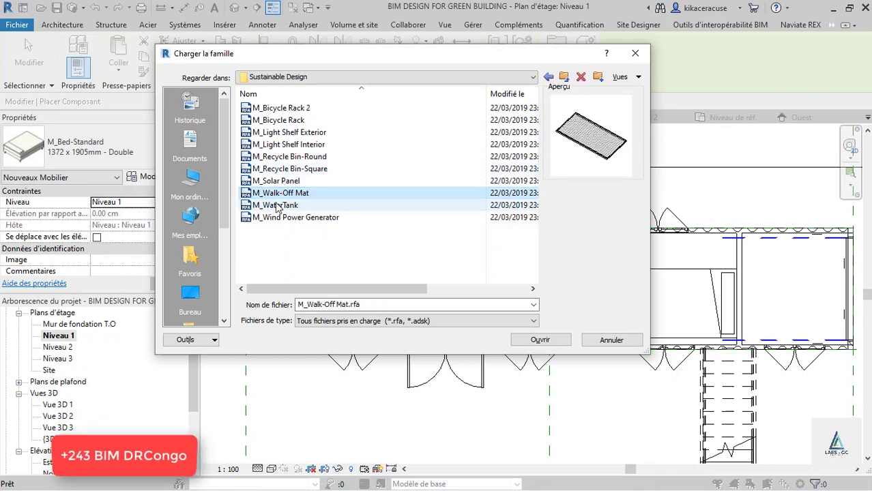
{"action": "left_click", "coordinate": [280, 204]}
{"action": "left_click", "coordinate": [284, 216]}
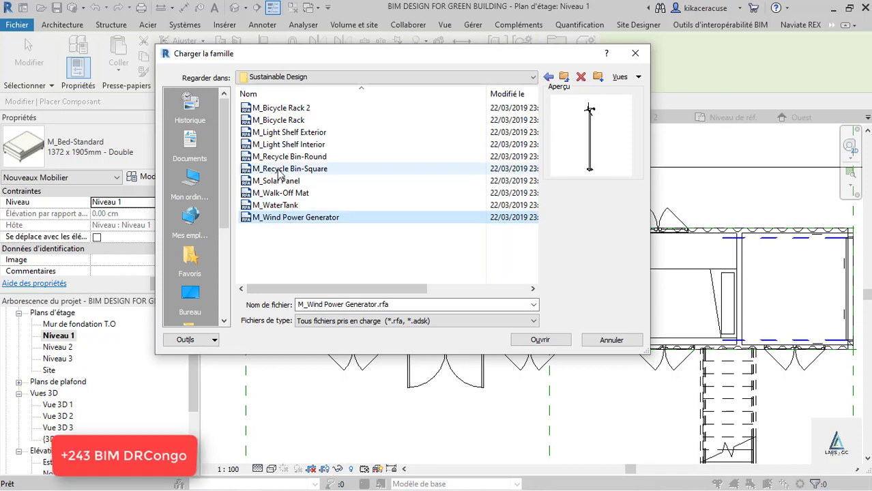
{"action": "left_click", "coordinate": [287, 132]}
{"action": "left_click", "coordinate": [289, 120]}
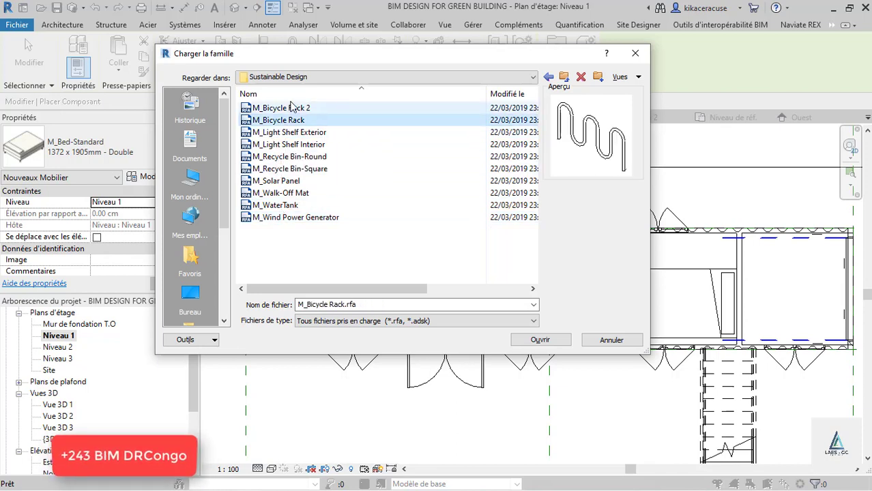
{"action": "left_click", "coordinate": [292, 134]}
{"action": "left_click", "coordinate": [548, 77]}
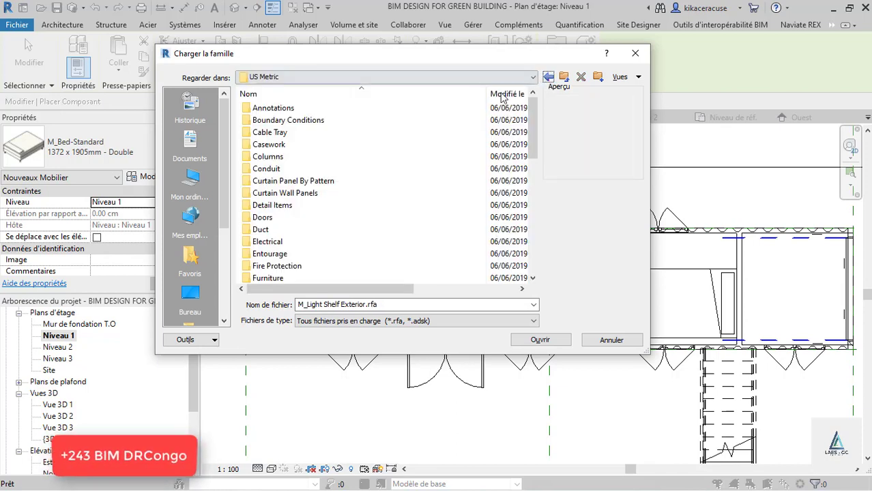
- Switch the family library location to the France > Mobilier > Mobilier modulaire folder
{"action": "scroll", "coordinate": [392, 184], "scroll_direction": "down", "scroll_amount": 5}
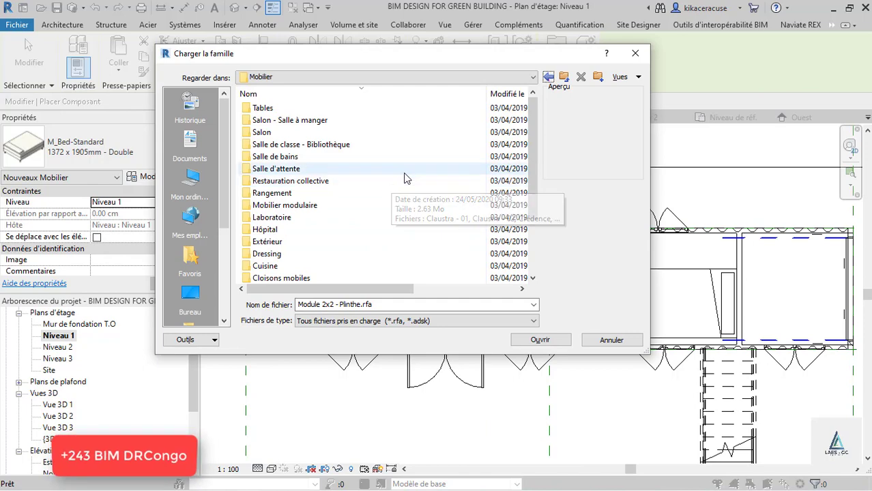
{"action": "left_click", "coordinate": [332, 78]}
{"action": "scroll", "coordinate": [338, 116], "scroll_direction": "up", "scroll_amount": 1}
{"action": "left_click", "coordinate": [339, 114]}
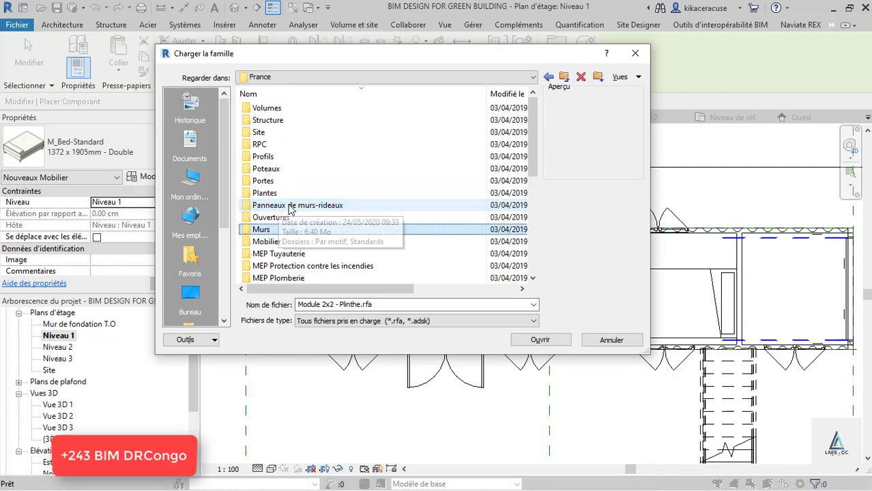
{"action": "left_click", "coordinate": [271, 230]}
{"action": "double_click", "coordinate": [267, 242]}
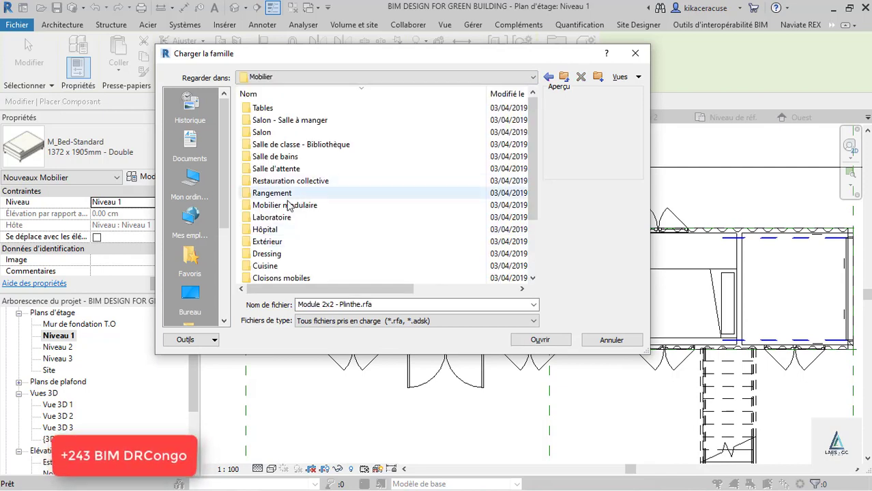
{"action": "double_click", "coordinate": [285, 206]}
- Preview the 1x2, 2x1 and 2x2 storage modules, load the Module 1x2 family and dismiss the save reminder without saving
{"action": "left_click", "coordinate": [284, 160]}
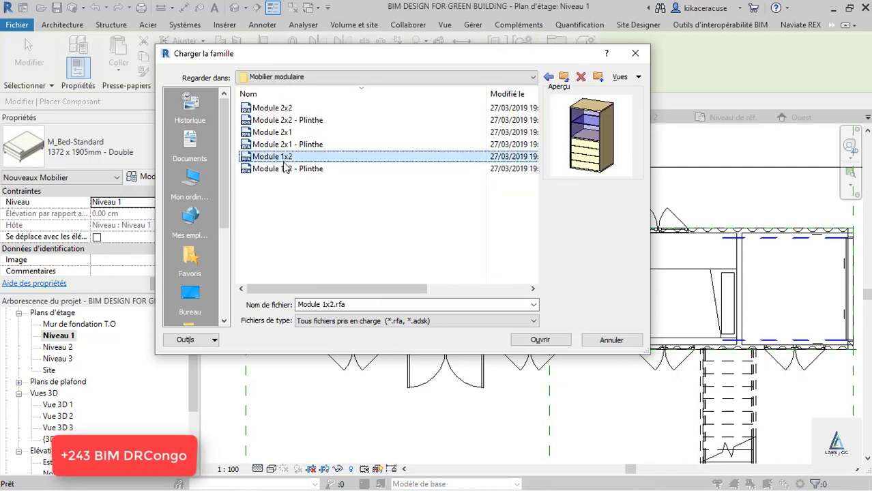
{"action": "left_click", "coordinate": [281, 170]}
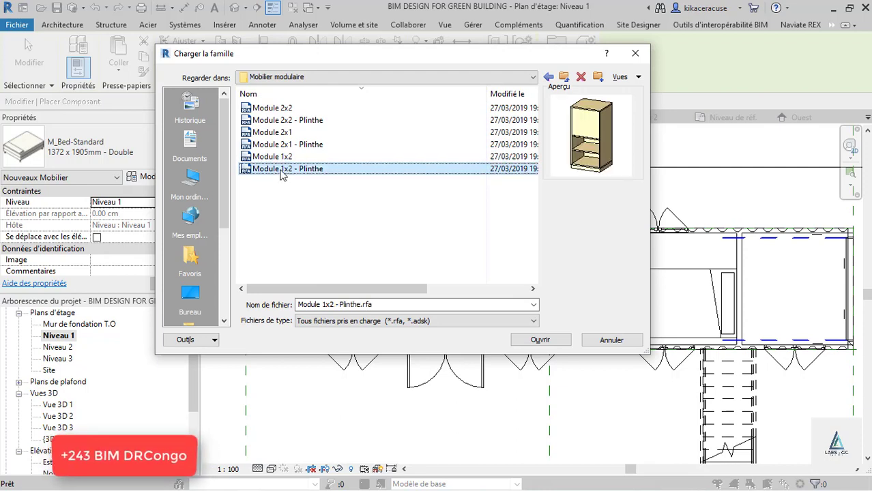
{"action": "left_click", "coordinate": [290, 144]}
{"action": "left_click", "coordinate": [289, 133]}
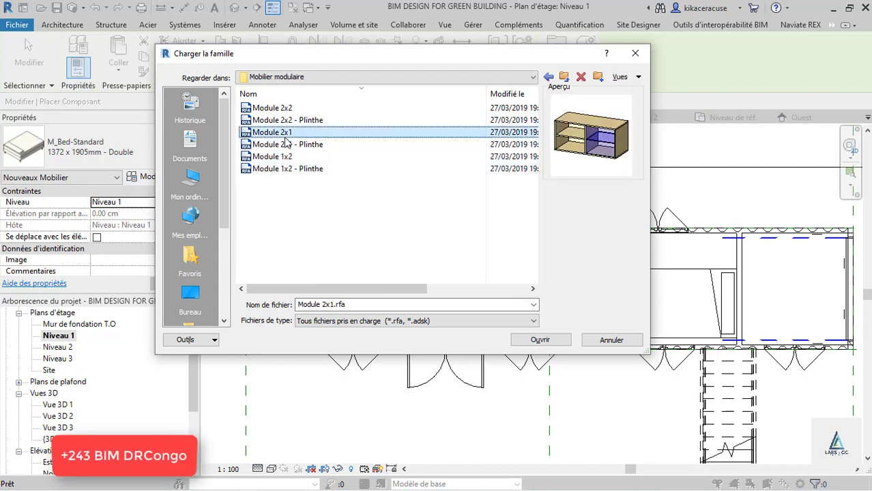
{"action": "left_click", "coordinate": [285, 121]}
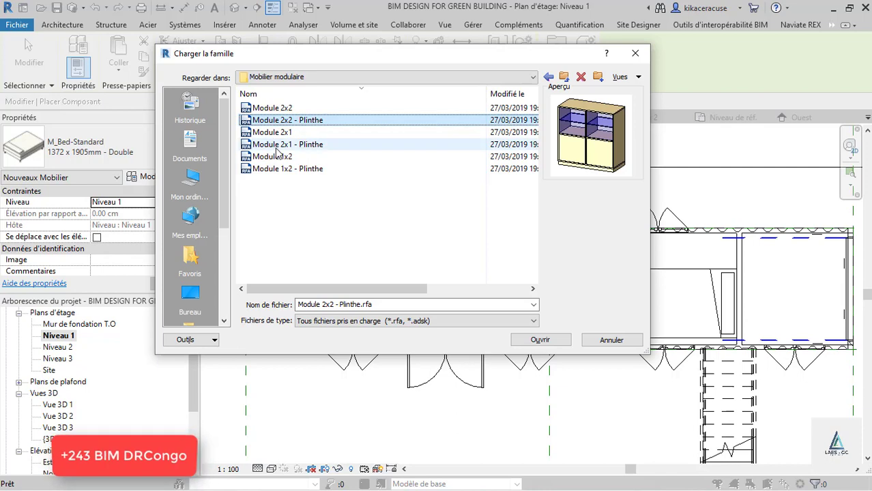
{"action": "left_click", "coordinate": [273, 108]}
{"action": "left_click", "coordinate": [276, 124]}
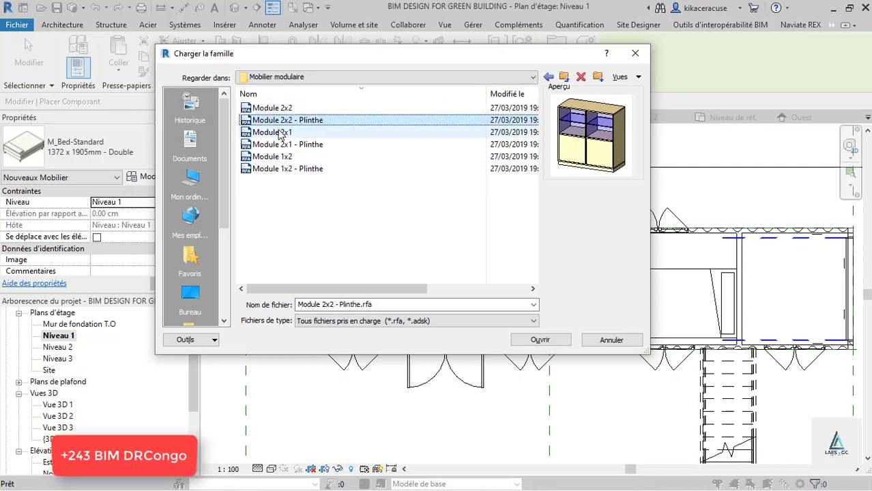
{"action": "left_click", "coordinate": [277, 134]}
{"action": "left_click", "coordinate": [283, 156]}
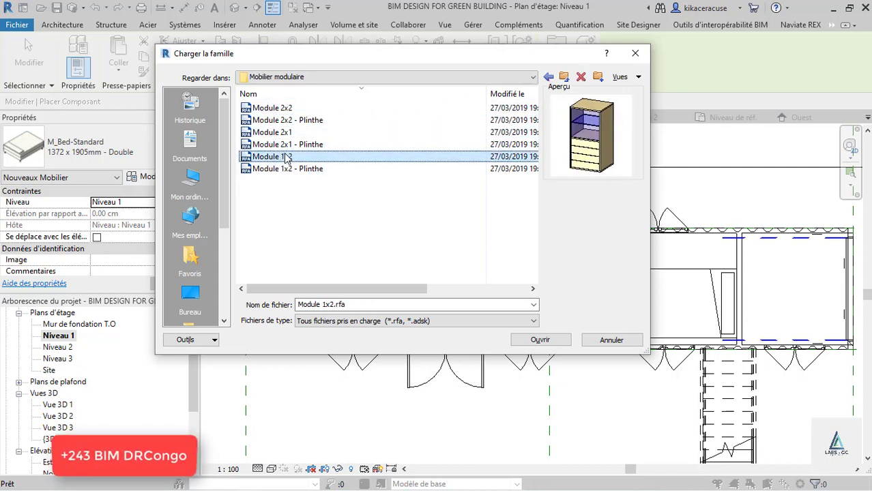
{"action": "left_click", "coordinate": [292, 145]}
{"action": "left_click", "coordinate": [288, 157]}
{"action": "left_click", "coordinate": [537, 339]}
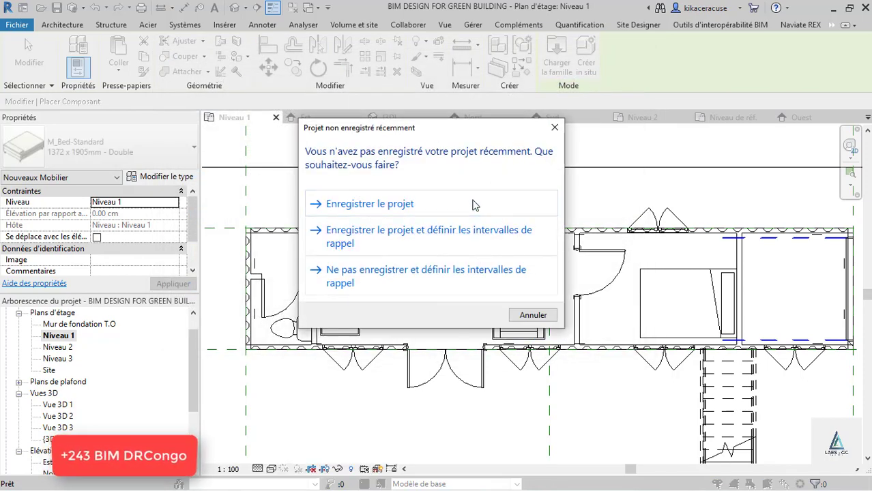
{"action": "left_click", "coordinate": [554, 129]}
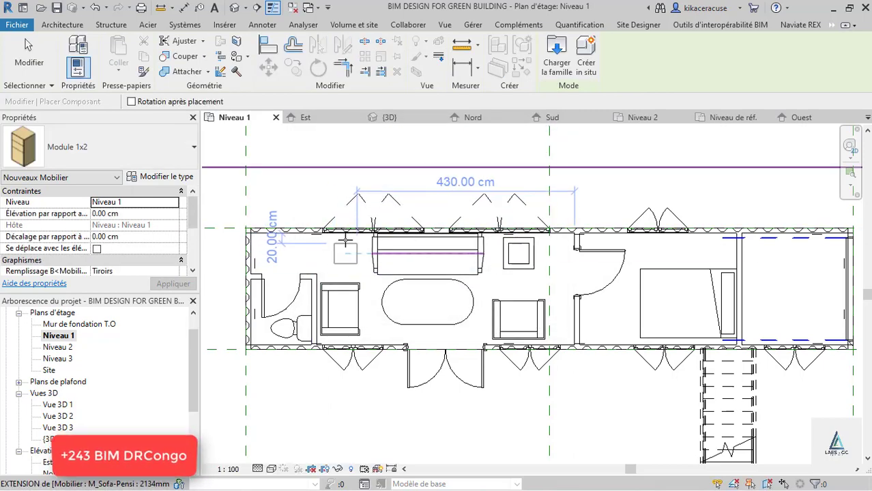
- Place one Module 1x2 between the toilet and the sofa, 20 cm from the upper wall, and another in the bedroom, 20 cm from the door partition
{"action": "left_click", "coordinate": [345, 238]}
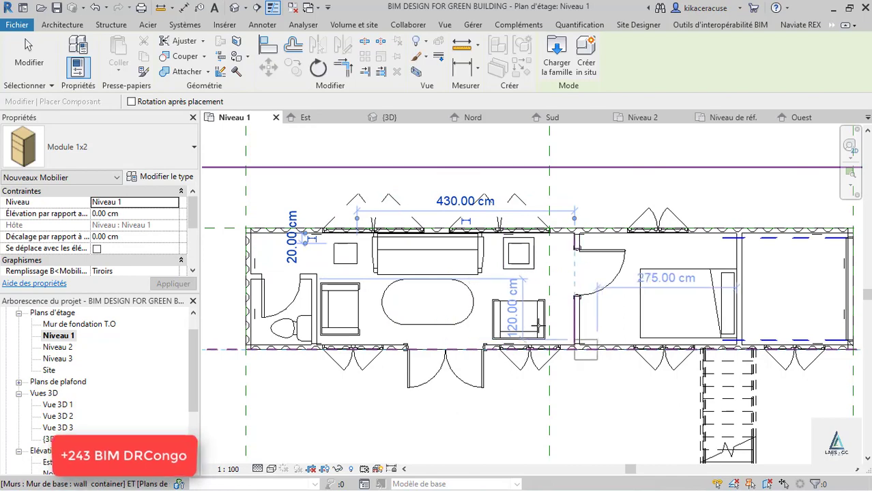
{"action": "scroll", "coordinate": [768, 322], "scroll_direction": "up", "scroll_amount": 2}
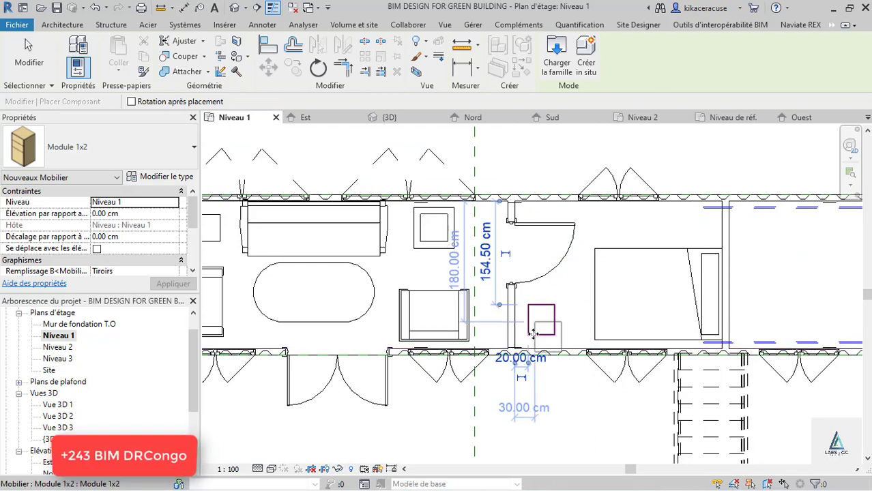
{"action": "left_click", "coordinate": [530, 314]}
{"action": "key", "text": "Escape"}
{"action": "key", "text": "Escape"}
{"action": "scroll", "coordinate": [476, 288], "scroll_direction": "down", "scroll_amount": 3}
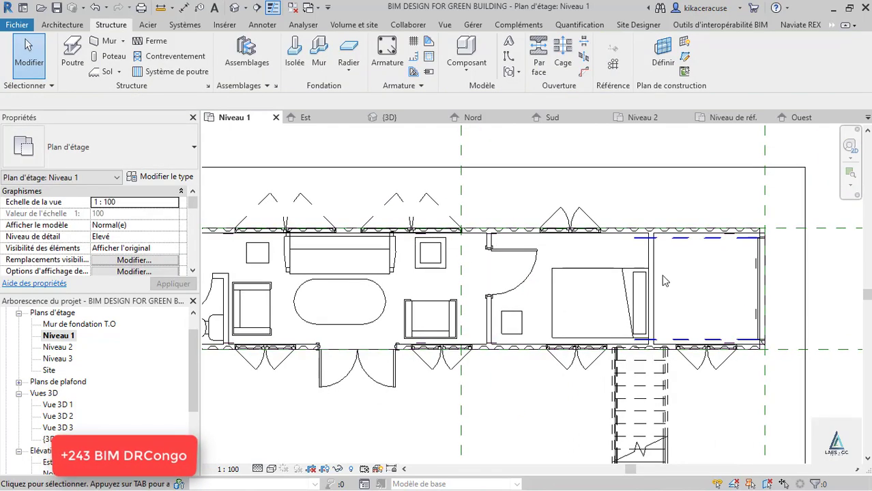
- Open the Vue 3D 3 perspective to check the furnished living room
{"action": "scroll", "coordinate": [676, 267], "scroll_direction": "down", "scroll_amount": 1}
{"action": "scroll", "coordinate": [675, 267], "scroll_direction": "down", "scroll_amount": 1}
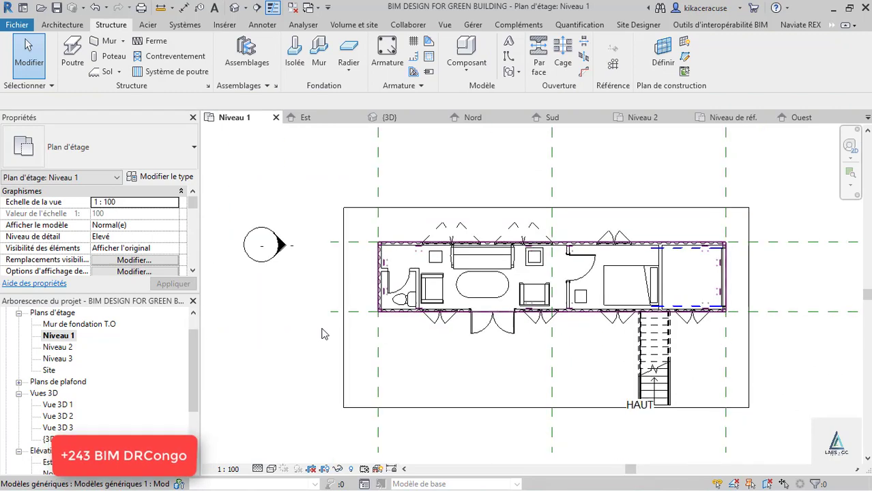
{"action": "double_click", "coordinate": [60, 428]}
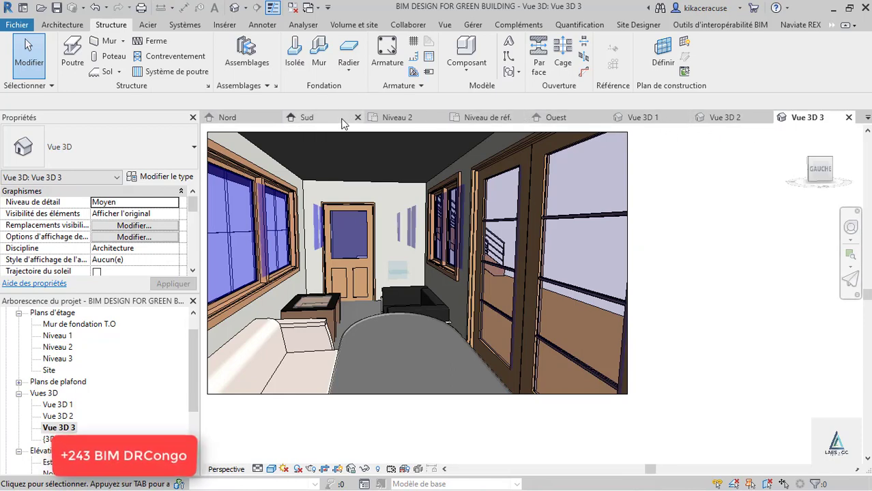
- Return to the Niveau 1 plan and delete the oval table in front of the sofa
{"action": "double_click", "coordinate": [57, 335]}
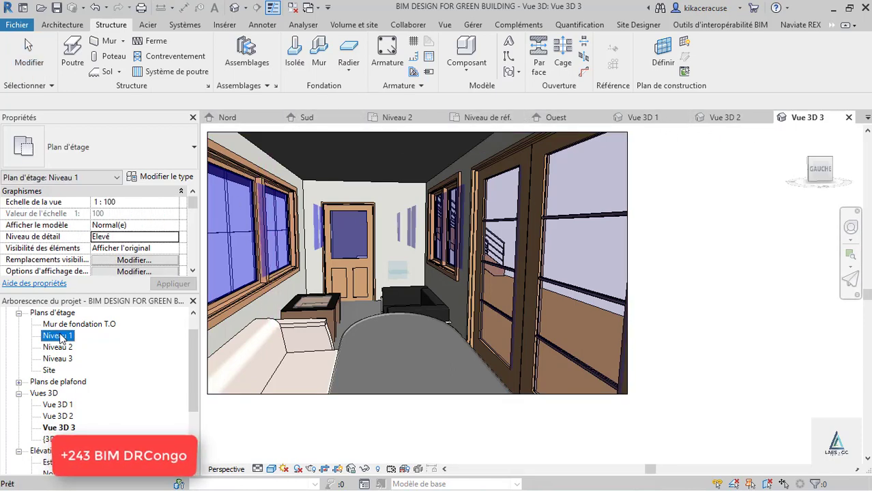
{"action": "left_click", "coordinate": [496, 290]}
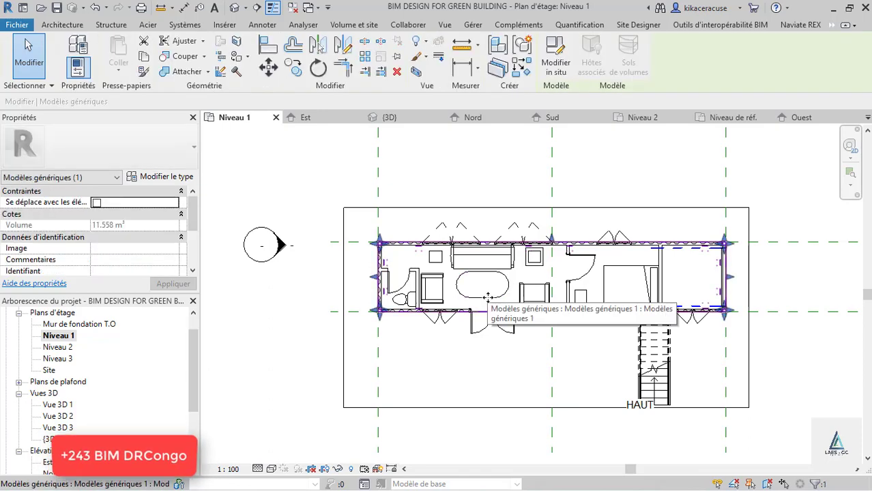
{"action": "key", "text": "Escape"}
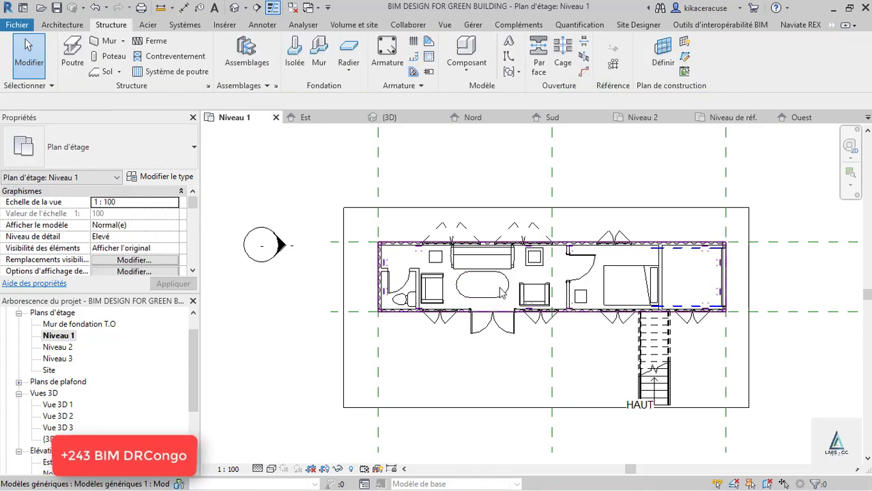
{"action": "left_click", "coordinate": [500, 291]}
{"action": "key", "text": "Escape"}
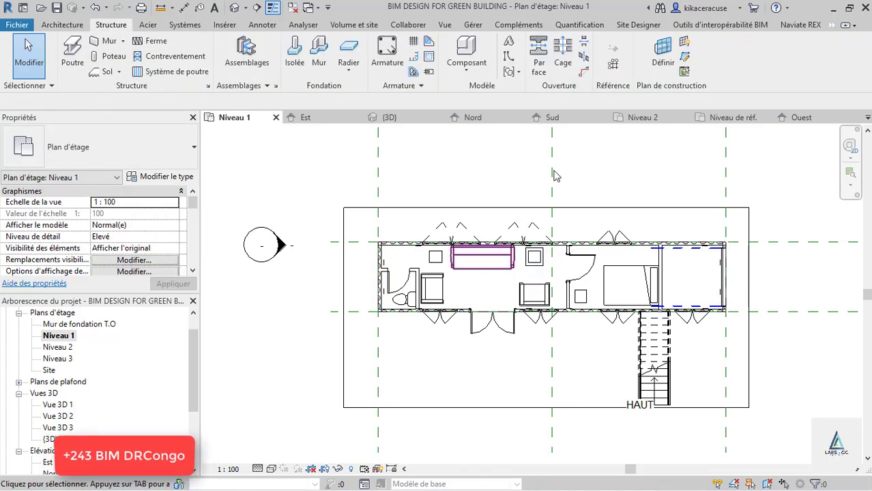
- Start loading another component family and open the Mobilier > Tables > Basses folder
{"action": "left_click", "coordinate": [483, 59]}
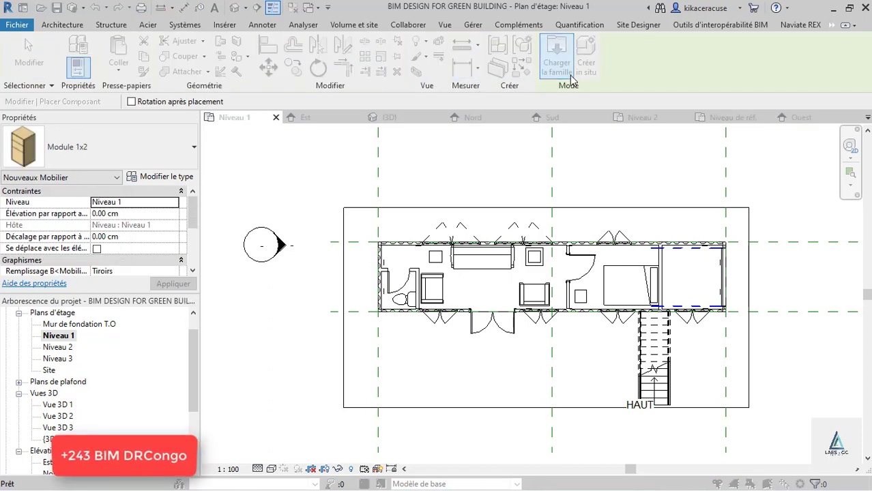
{"action": "left_click", "coordinate": [557, 61]}
{"action": "left_click", "coordinate": [310, 77]}
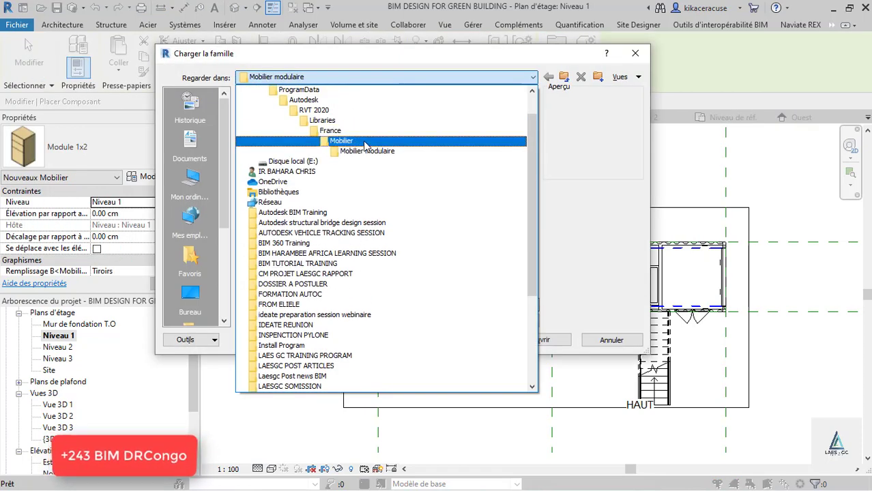
{"action": "left_click", "coordinate": [341, 141]}
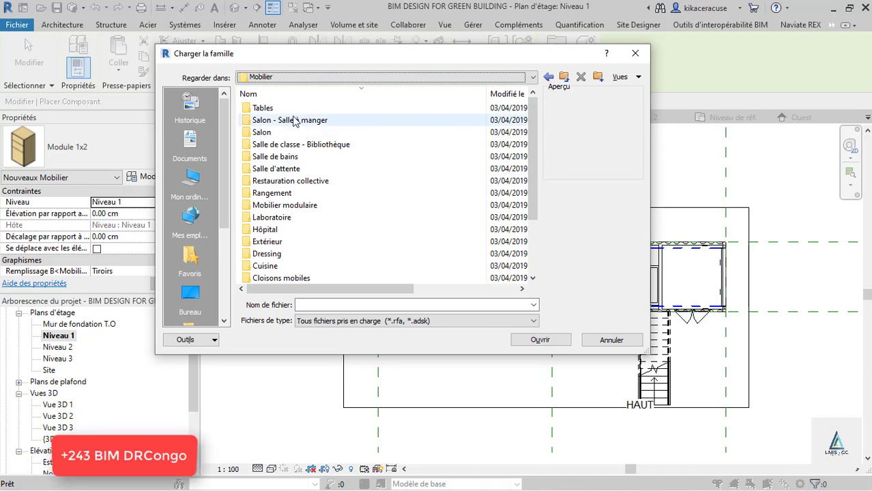
{"action": "double_click", "coordinate": [272, 110]}
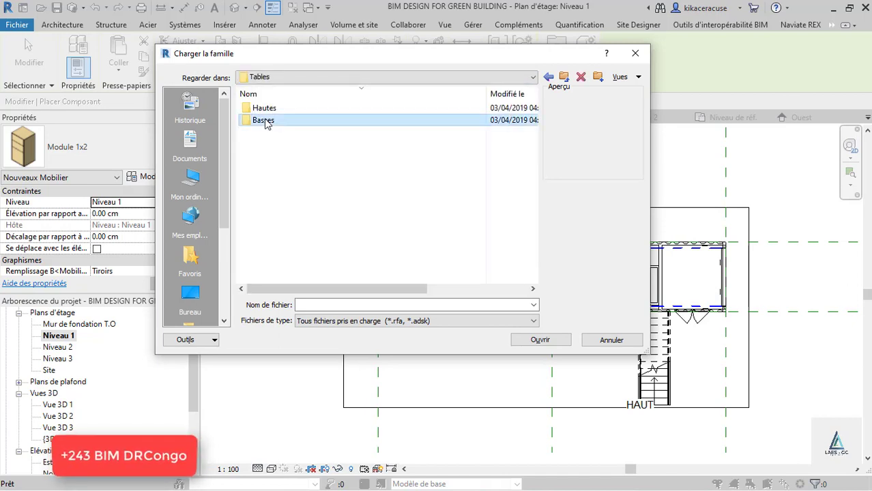
{"action": "double_click", "coordinate": [267, 121]}
- Preview the low table families and load Table basse - Centre en verre
{"action": "left_click", "coordinate": [266, 121]}
{"action": "left_click", "coordinate": [276, 145]}
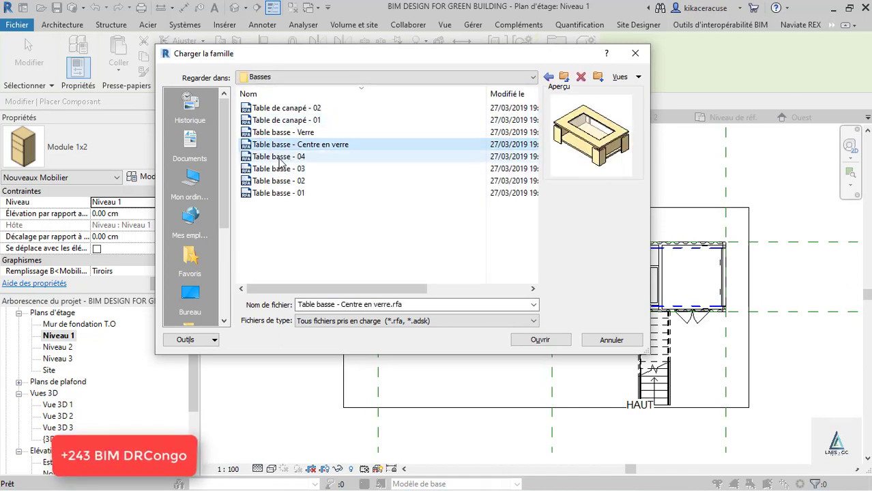
{"action": "left_click", "coordinate": [280, 169]}
{"action": "left_click", "coordinate": [285, 193]}
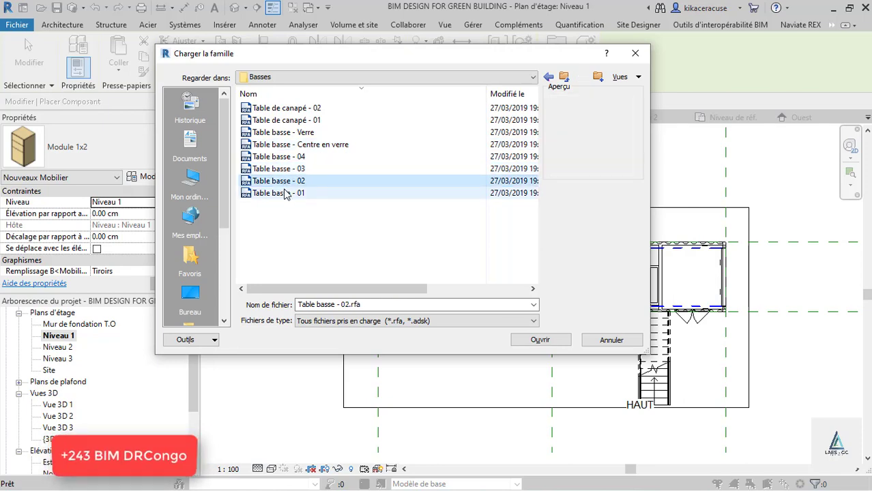
{"action": "left_click", "coordinate": [286, 145]}
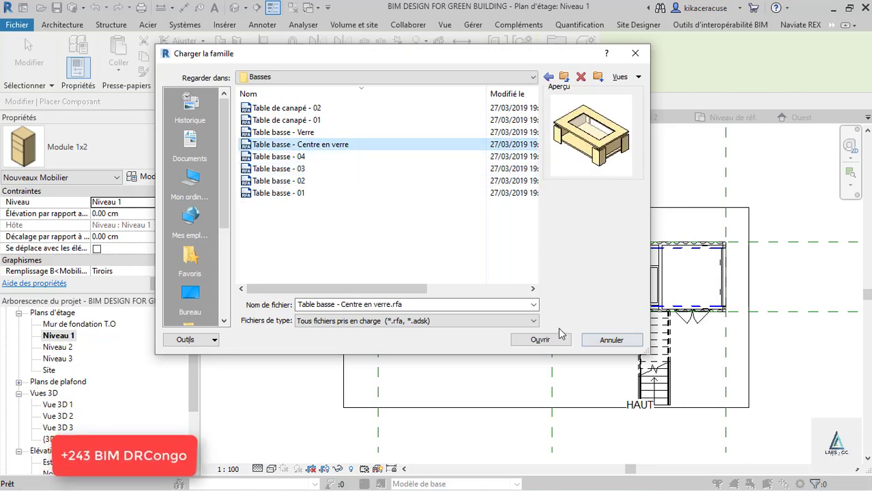
{"action": "left_click", "coordinate": [541, 341]}
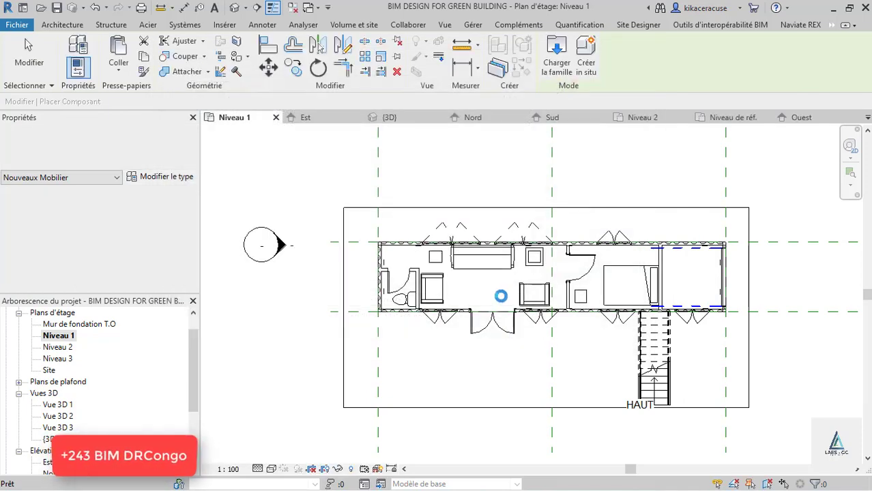
- Place the glass-centred low table in front of the sofa, about 290 cm from the bedroom partition and 140 cm from the upper wall
{"action": "scroll", "coordinate": [485, 283], "scroll_direction": "up", "scroll_amount": 3}
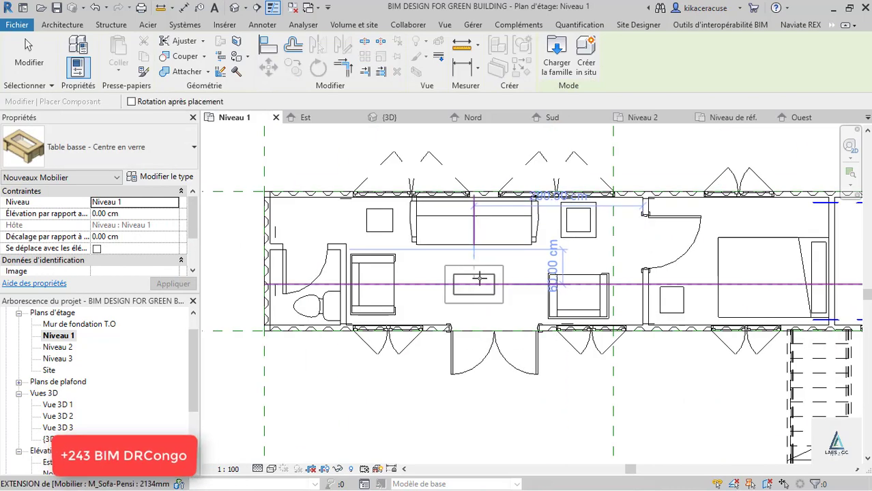
{"action": "left_click", "coordinate": [477, 279]}
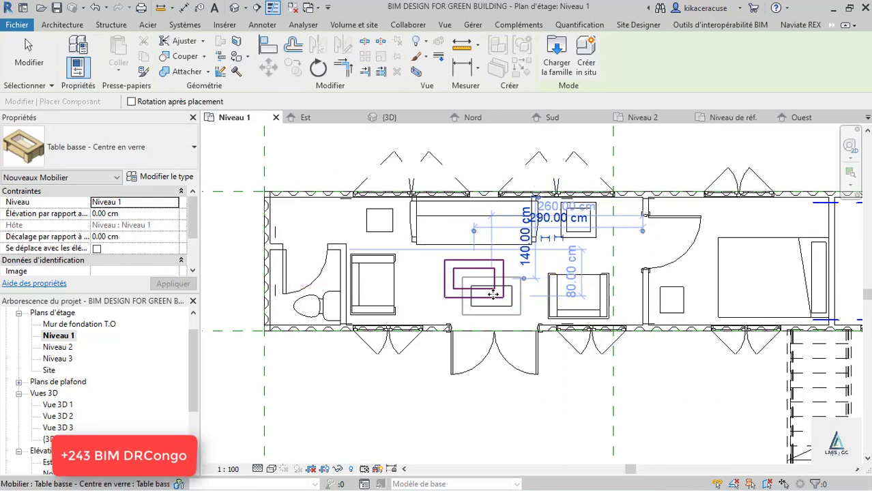
{"action": "key", "text": "Escape"}
{"action": "key", "text": "Escape"}
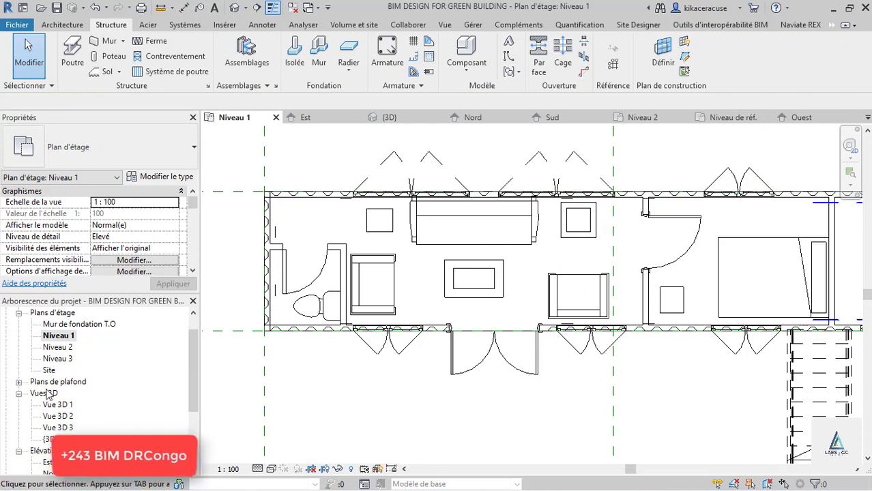
- In the Vue 3D 3 perspective, move the low table further into the room toward the black armchair
{"action": "double_click", "coordinate": [60, 428]}
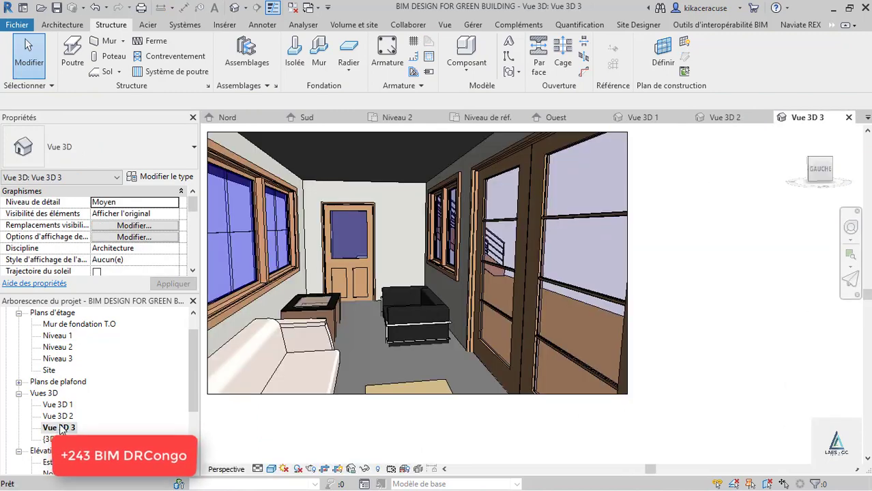
{"action": "left_click", "coordinate": [409, 392]}
{"action": "left_click_drag", "start_coordinate": [416, 376], "coordinate": [401, 359]}
{"action": "key", "text": "Escape"}
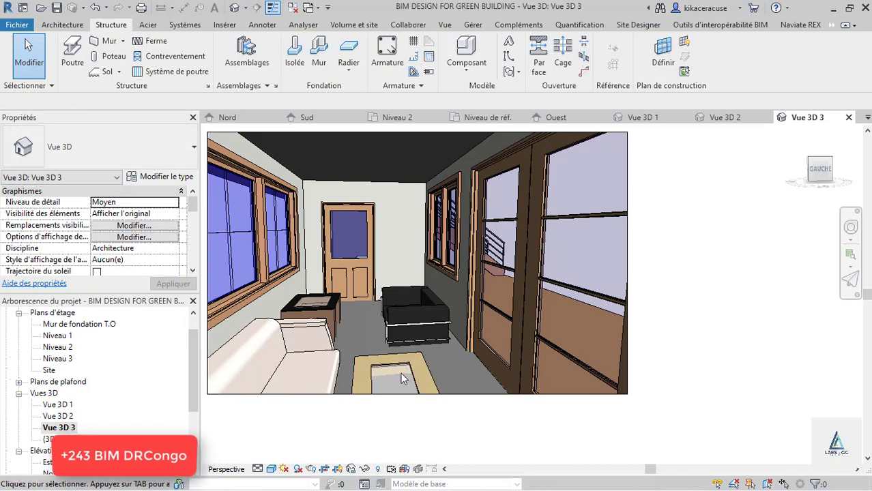
- Set the low table type's width (Largeur) to 200 cm
{"action": "left_click", "coordinate": [413, 372]}
{"action": "left_click", "coordinate": [161, 176]}
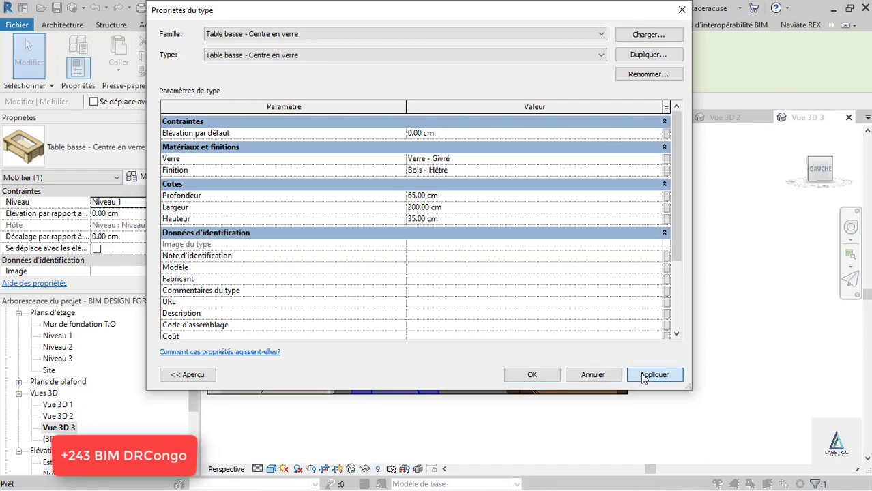
{"action": "left_click", "coordinate": [531, 374]}
{"action": "key", "text": "Escape"}
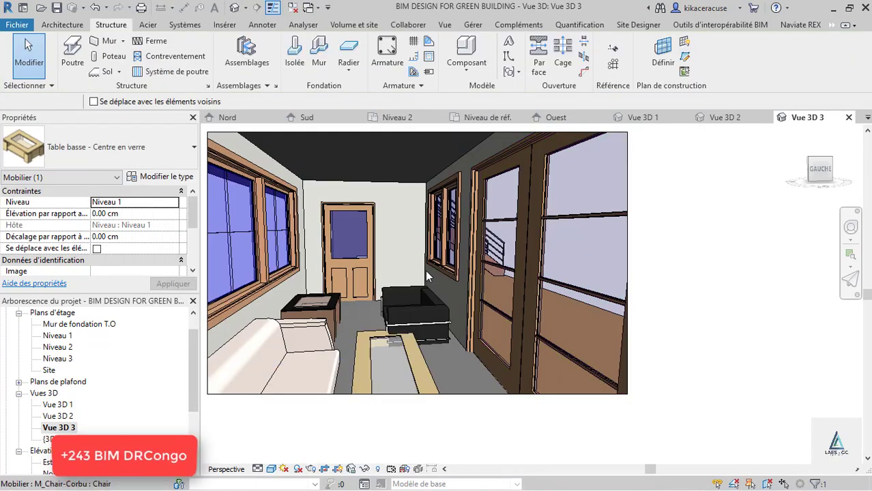
- In the Niveau 1 floor plan, shift the glass-centred low table away from the bedroom side to clear the armchair, about 274 cm from the bedroom partition
{"action": "left_click", "coordinate": [395, 118]}
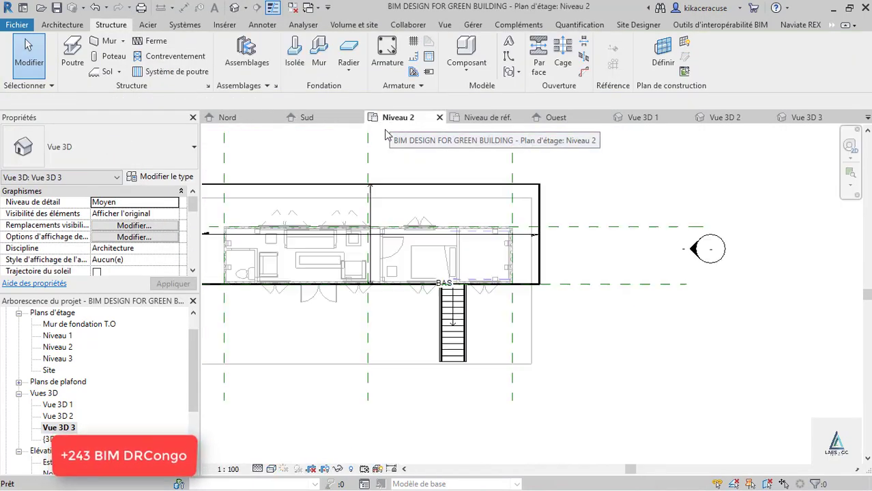
{"action": "scroll", "coordinate": [249, 236], "scroll_direction": "up", "scroll_amount": 2}
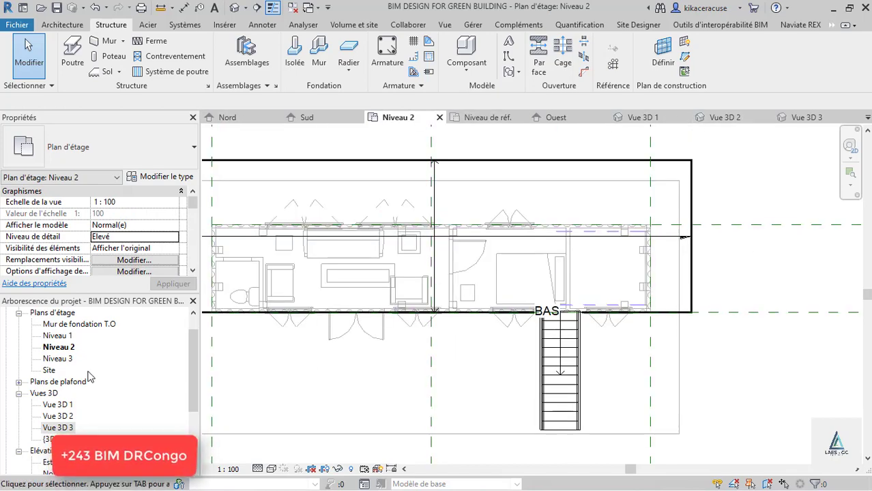
{"action": "double_click", "coordinate": [59, 336]}
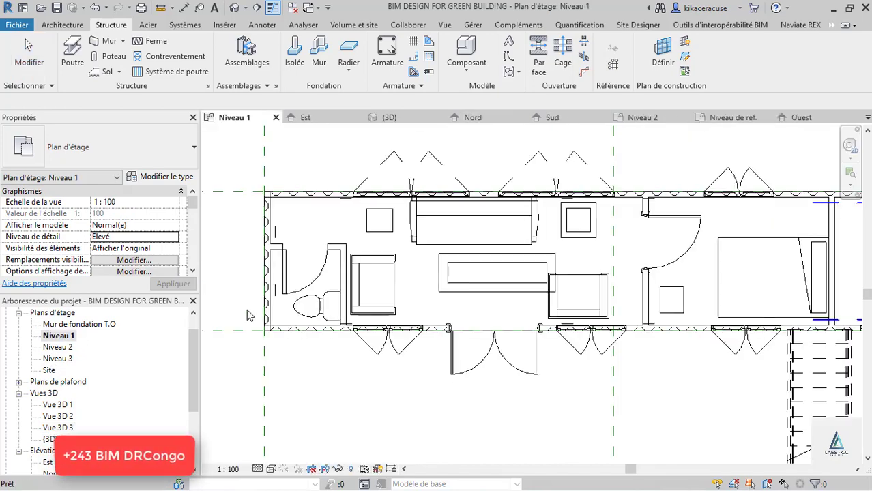
{"action": "left_click", "coordinate": [466, 288]}
{"action": "left_click", "coordinate": [444, 291]}
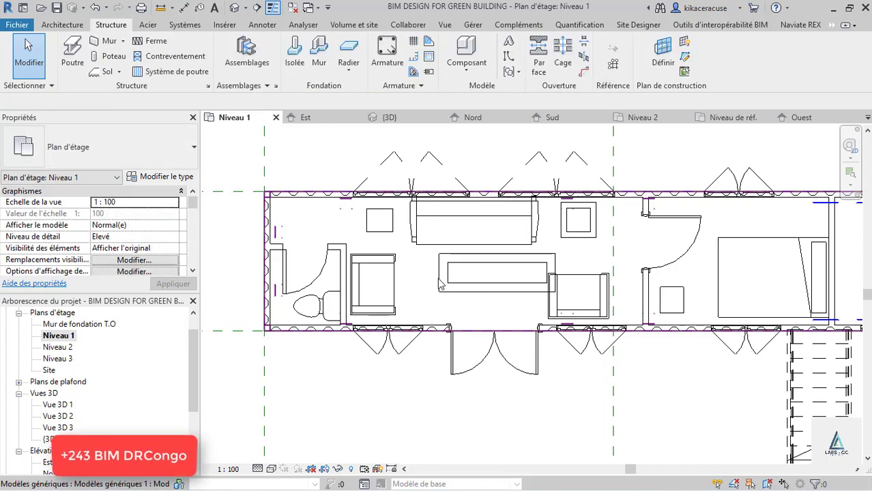
{"action": "left_click", "coordinate": [440, 285]}
{"action": "scroll", "coordinate": [444, 276], "scroll_direction": "up", "scroll_amount": 2}
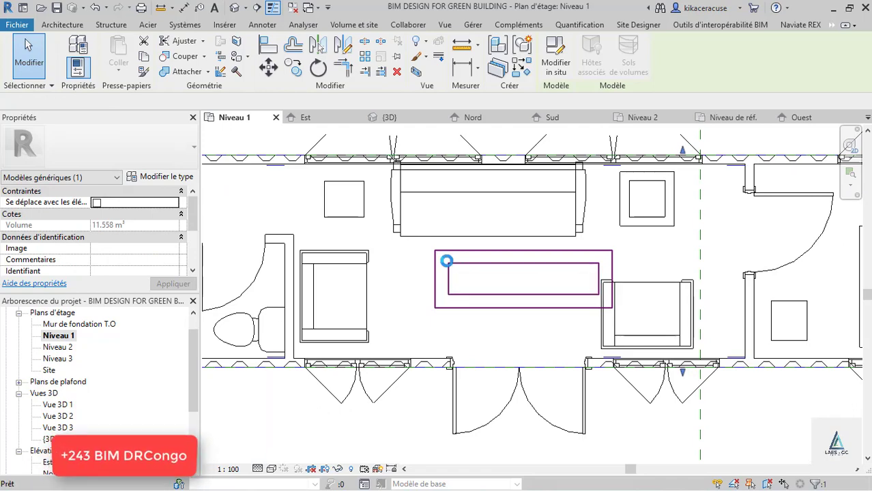
{"action": "left_click", "coordinate": [563, 283]}
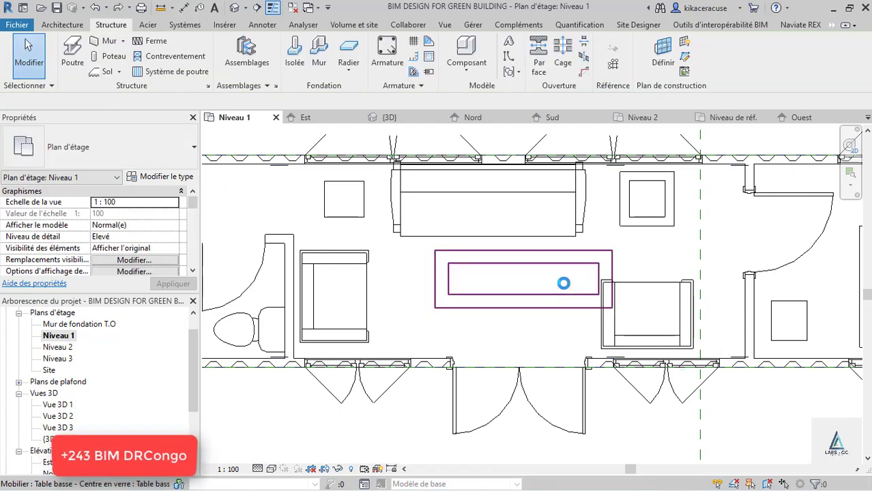
{"action": "left_click", "coordinate": [524, 309]}
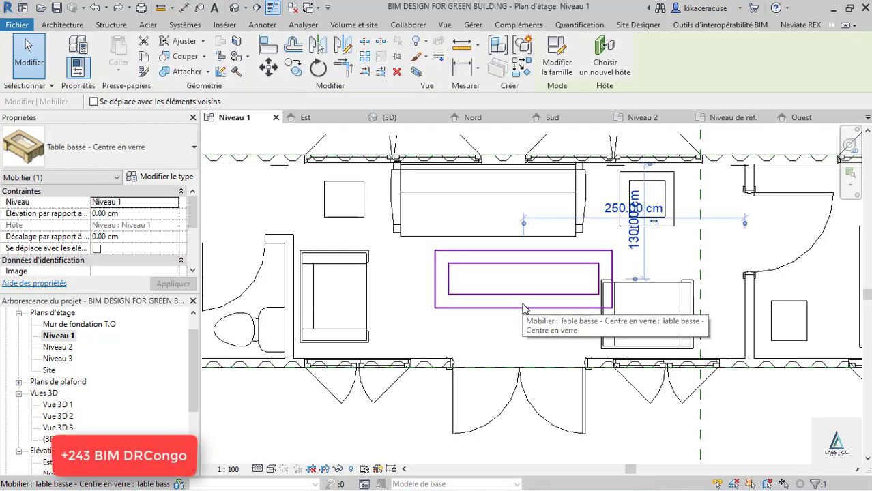
{"action": "key", "text": "Left"}
{"action": "key", "text": "Left"}
{"action": "key", "text": "Left"}
{"action": "key", "text": "Left"}
{"action": "key", "text": "Left"}
{"action": "key", "text": "Left"}
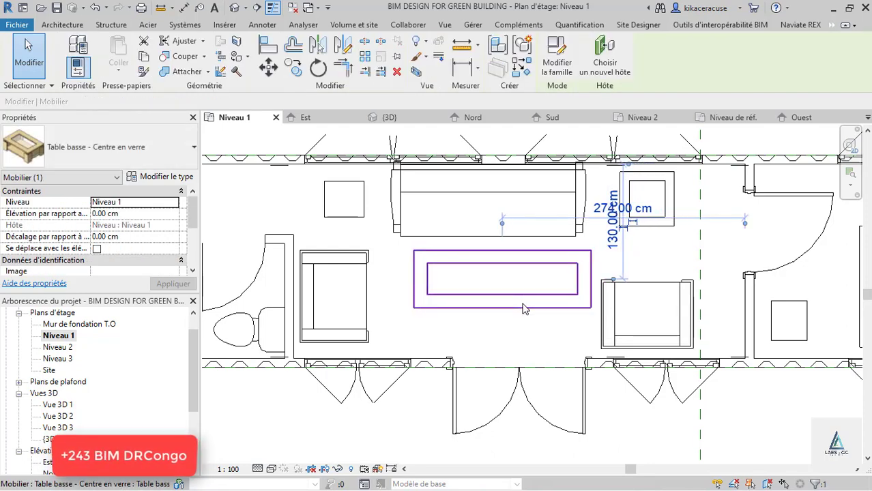
- Nudge the low table between the two armchairs, about 294 cm from the bedroom partition and 146 cm from the upper wall
{"action": "key", "text": "Down"}
{"action": "key", "text": "Down"}
{"action": "key", "text": "Down"}
{"action": "key", "text": "Left"}
{"action": "key", "text": "Left"}
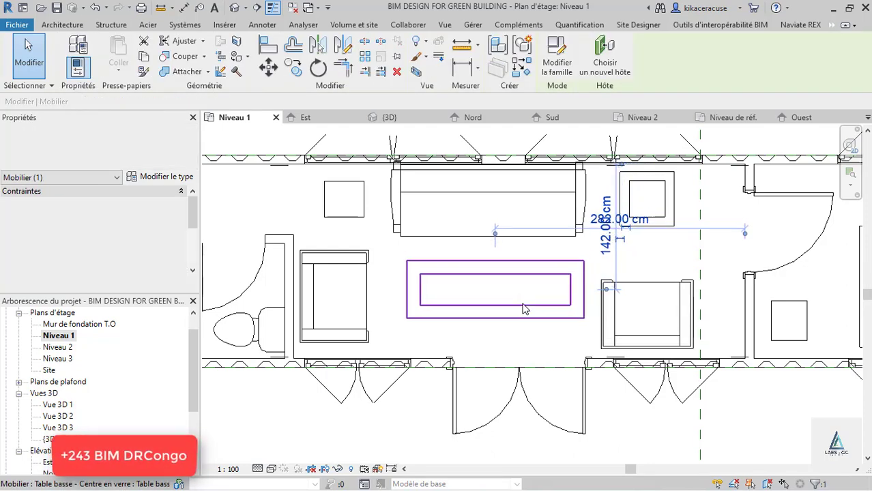
{"action": "key", "text": "Left"}
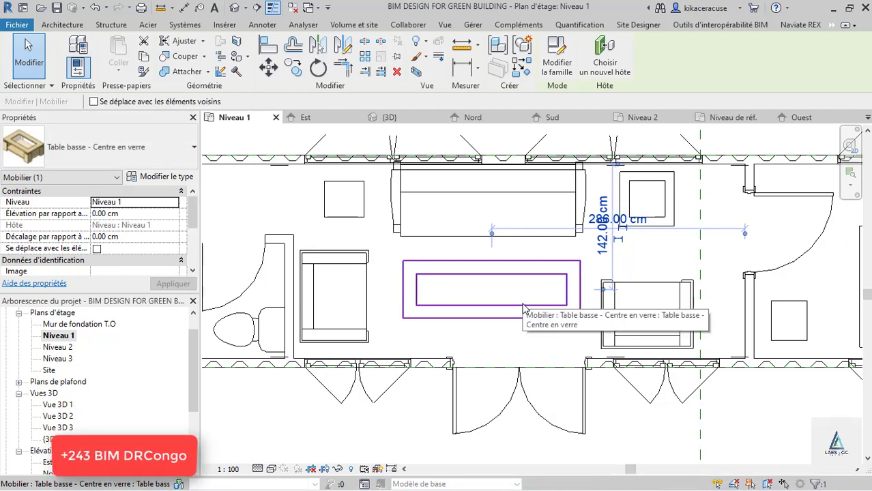
{"action": "key", "text": "Left"}
{"action": "key", "text": "Left"}
{"action": "key", "text": "Down"}
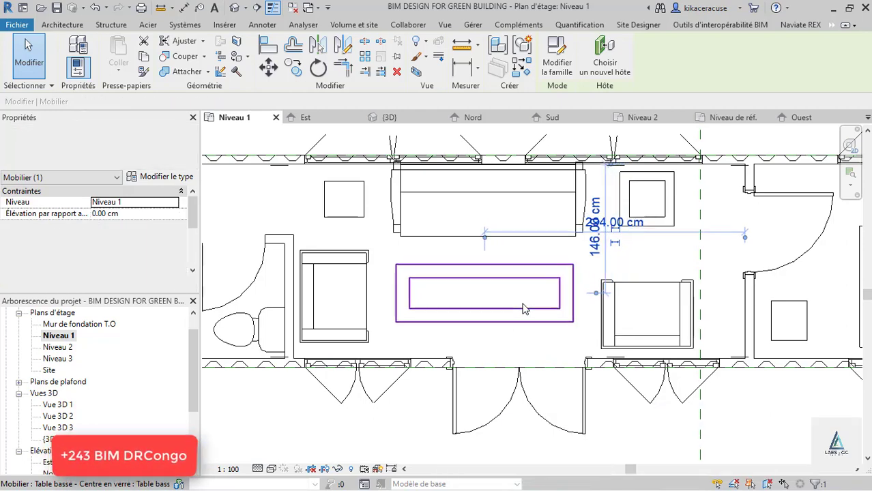
{"action": "key", "text": "Escape"}
{"action": "scroll", "coordinate": [544, 351], "scroll_direction": "down", "scroll_amount": 3}
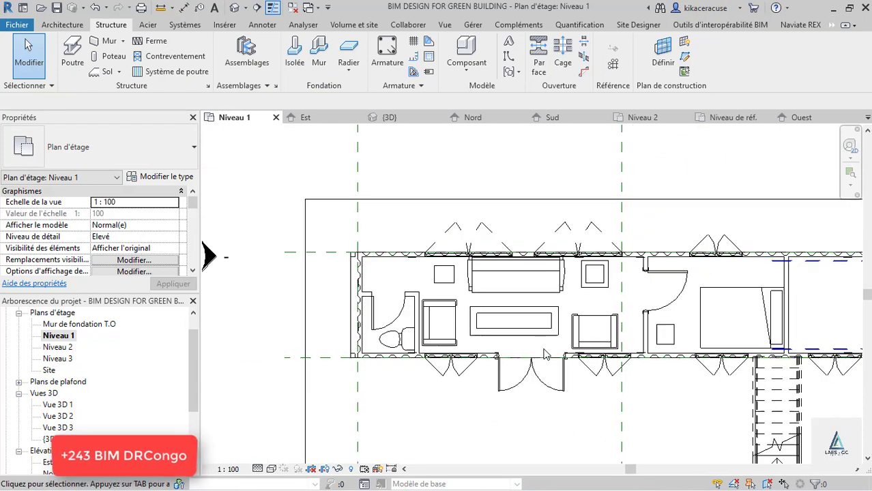
{"action": "scroll", "coordinate": [543, 353], "scroll_direction": "up", "scroll_amount": 2}
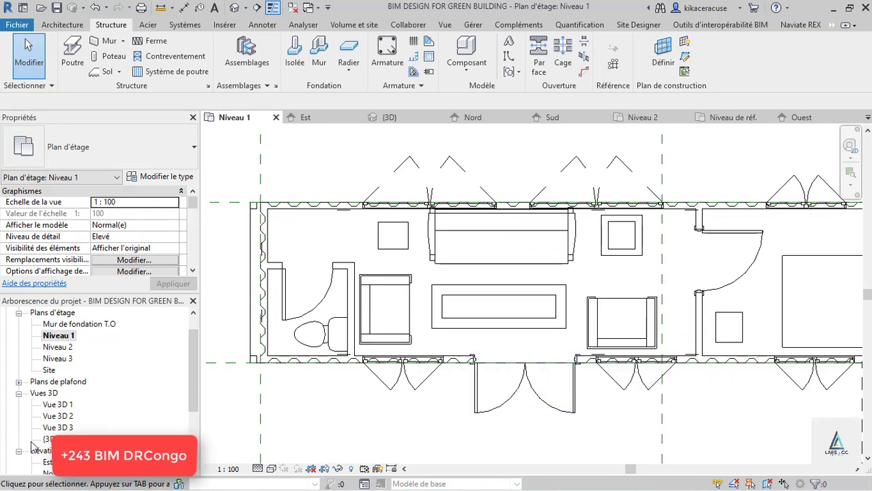
- Open the Niveau 1 ceiling plan and display it with Elevé detail level and Image filaire visual style
{"action": "scroll", "coordinate": [94, 428], "scroll_direction": "down", "scroll_amount": 3}
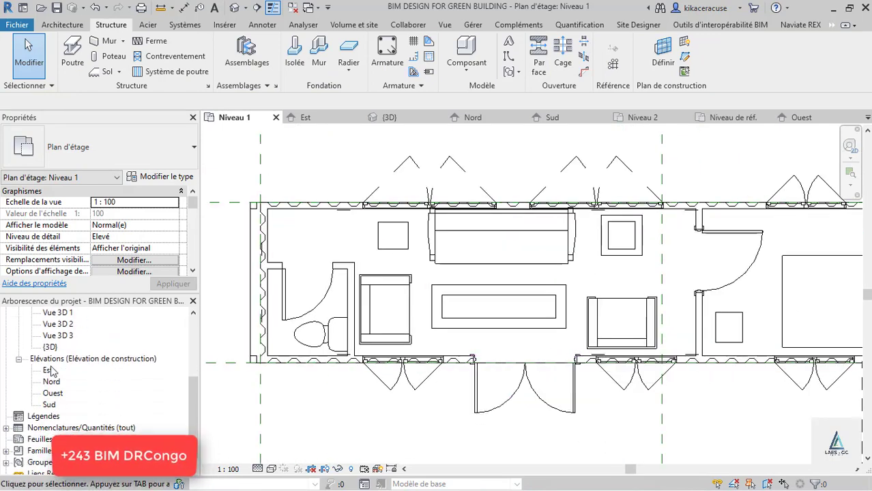
{"action": "scroll", "coordinate": [51, 392], "scroll_direction": "up", "scroll_amount": 2}
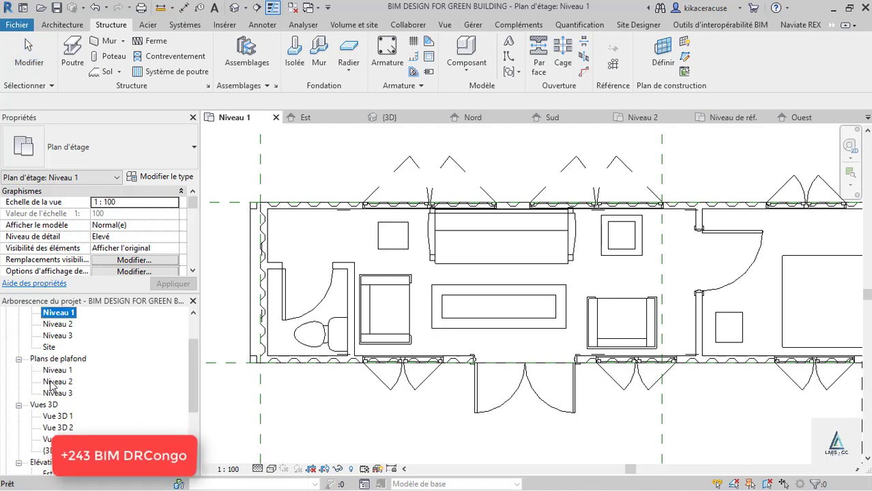
{"action": "double_click", "coordinate": [58, 372]}
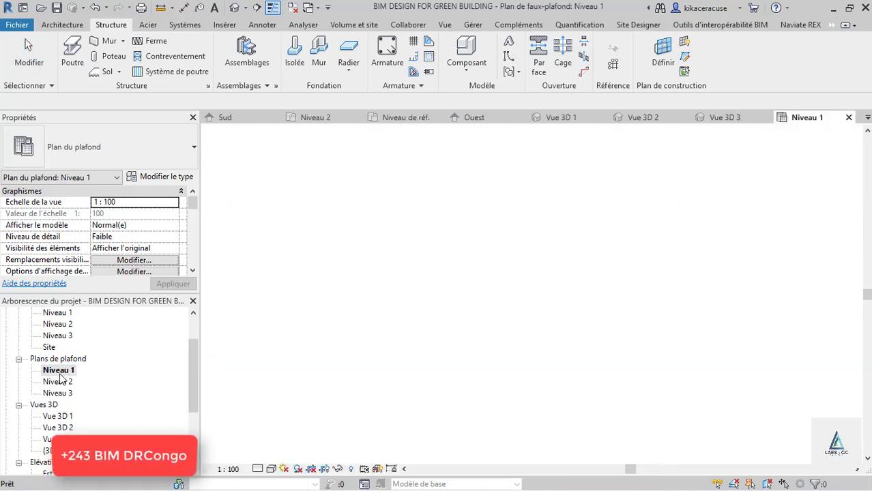
{"action": "left_click", "coordinate": [258, 468]}
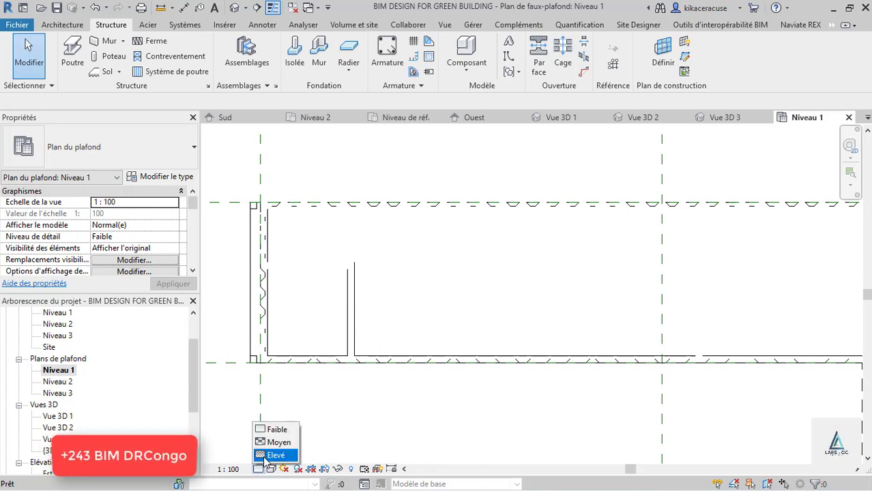
{"action": "left_click", "coordinate": [270, 454]}
{"action": "left_click", "coordinate": [271, 468]}
{"action": "left_click", "coordinate": [316, 393]}
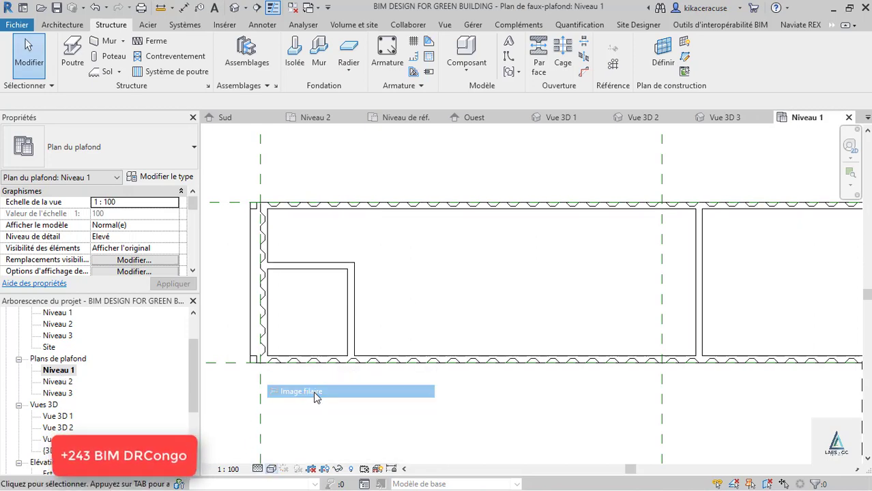
{"action": "scroll", "coordinate": [331, 351], "scroll_direction": "down", "scroll_amount": 2}
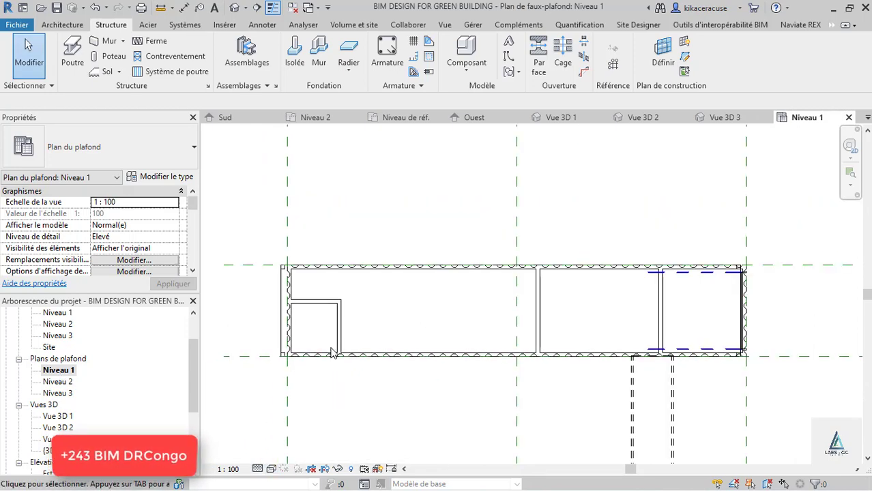
- Sketch a rectangular ceiling of about 26 m² along the inner faces of the container's outer walls, spanning all the rooms
{"action": "left_click", "coordinate": [63, 25]}
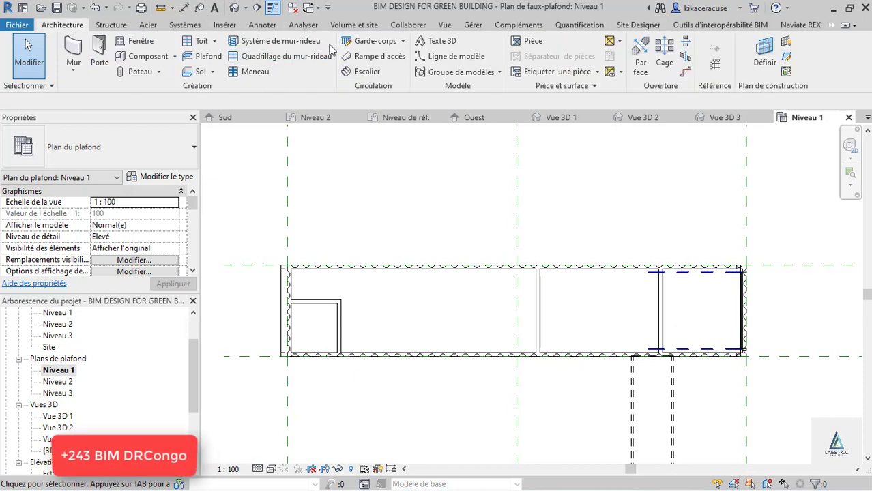
{"action": "left_click", "coordinate": [202, 56]}
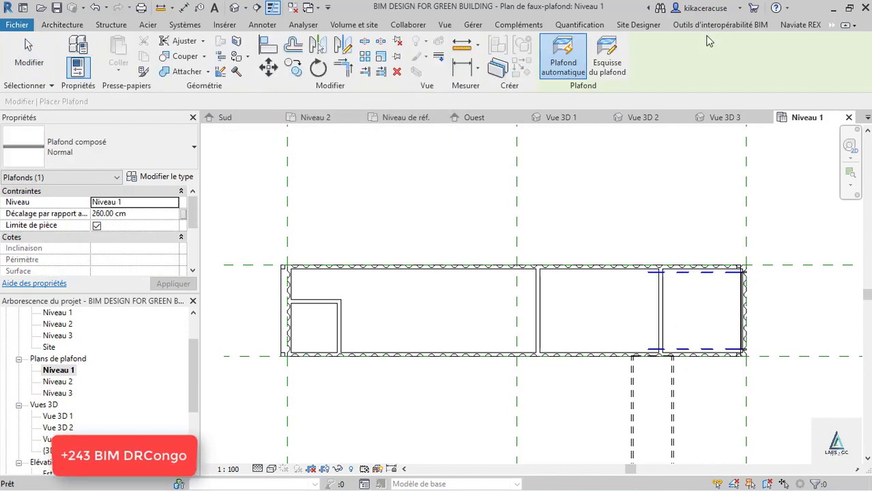
{"action": "left_click", "coordinate": [614, 49]}
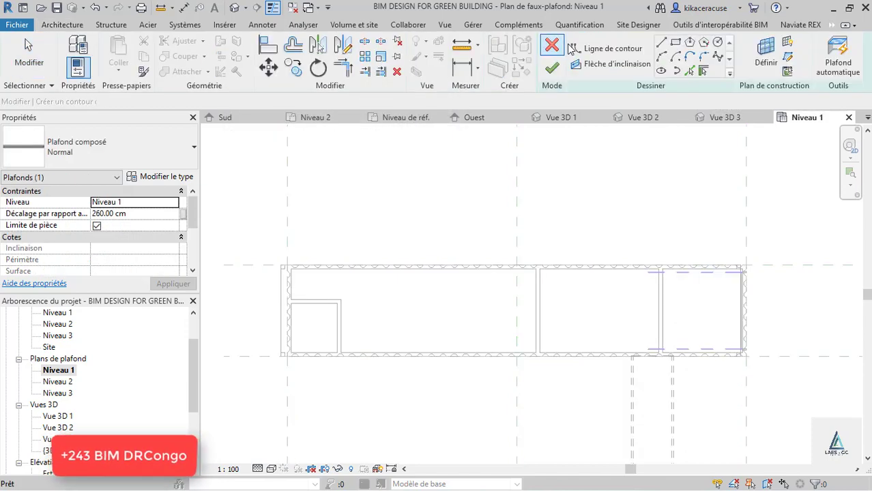
{"action": "left_click", "coordinate": [674, 44]}
{"action": "scroll", "coordinate": [314, 293], "scroll_direction": "up", "scroll_amount": 2}
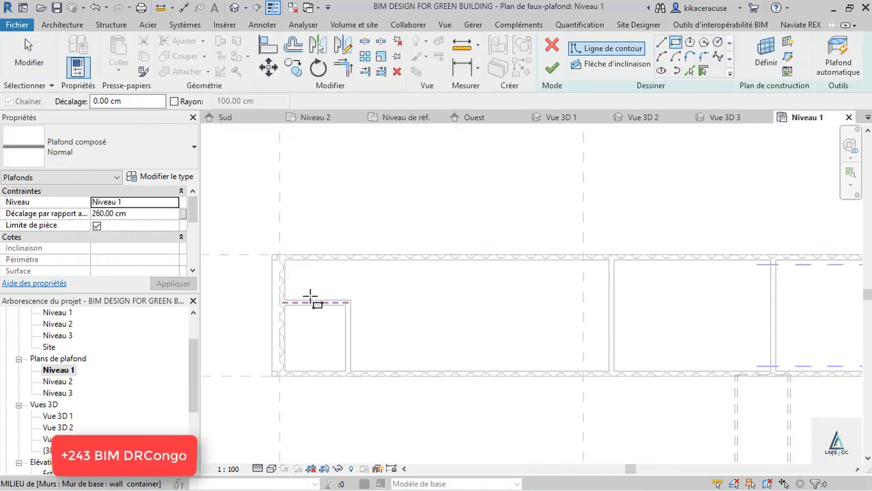
{"action": "scroll", "coordinate": [309, 300], "scroll_direction": "up", "scroll_amount": 1}
{"action": "scroll", "coordinate": [309, 300], "scroll_direction": "up", "scroll_amount": 1}
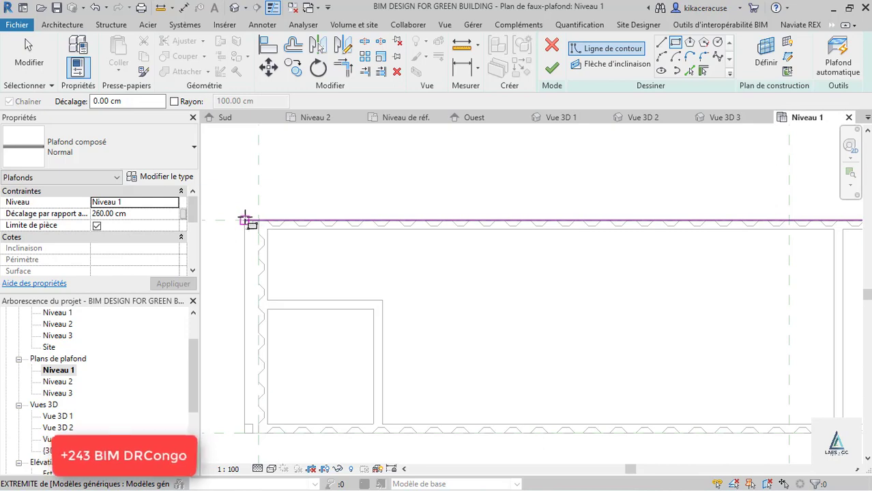
{"action": "scroll", "coordinate": [244, 219], "scroll_direction": "down", "scroll_amount": 2}
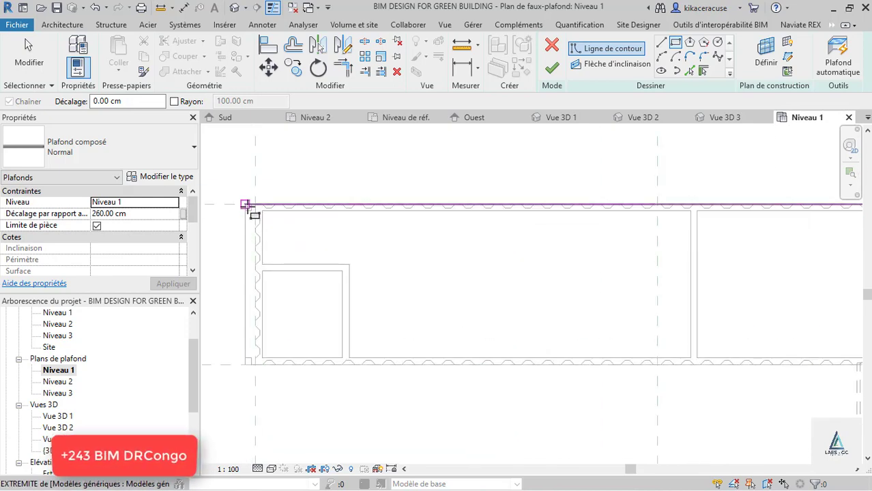
{"action": "left_click", "coordinate": [262, 211]}
{"action": "scroll", "coordinate": [263, 210], "scroll_direction": "down", "scroll_amount": 3}
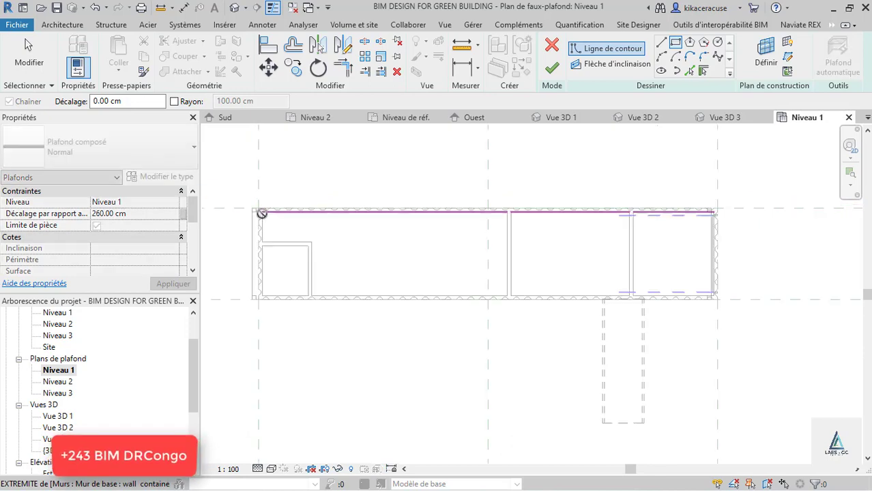
{"action": "scroll", "coordinate": [680, 294], "scroll_direction": "up", "scroll_amount": 5}
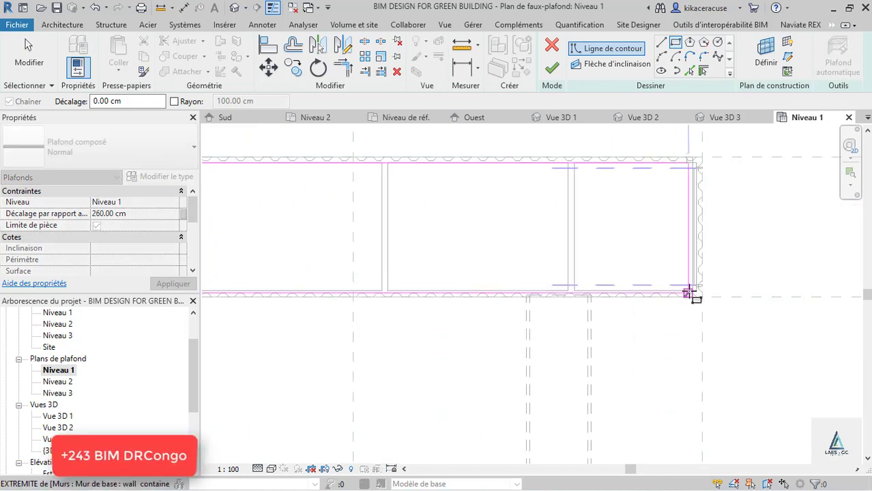
{"action": "scroll", "coordinate": [738, 279], "scroll_direction": "up", "scroll_amount": 2}
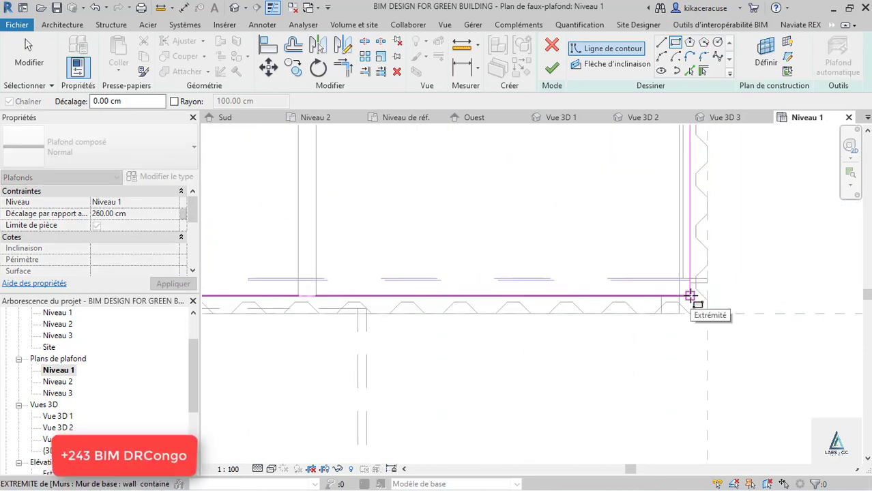
{"action": "left_click", "coordinate": [690, 296]}
{"action": "left_click", "coordinate": [551, 70]}
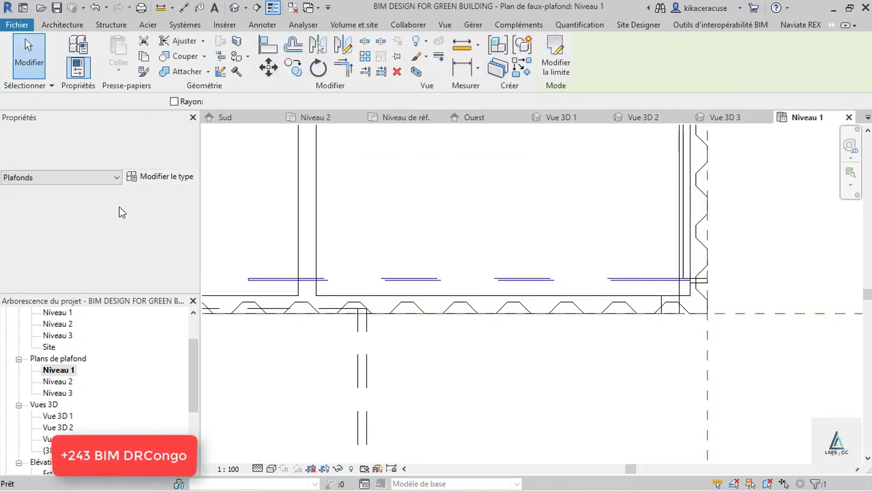
- Change the ceiling type to Quadrillage 600 x 1200 mm and set its offset from Niveau 1 to 240 cm
{"action": "left_click", "coordinate": [168, 157]}
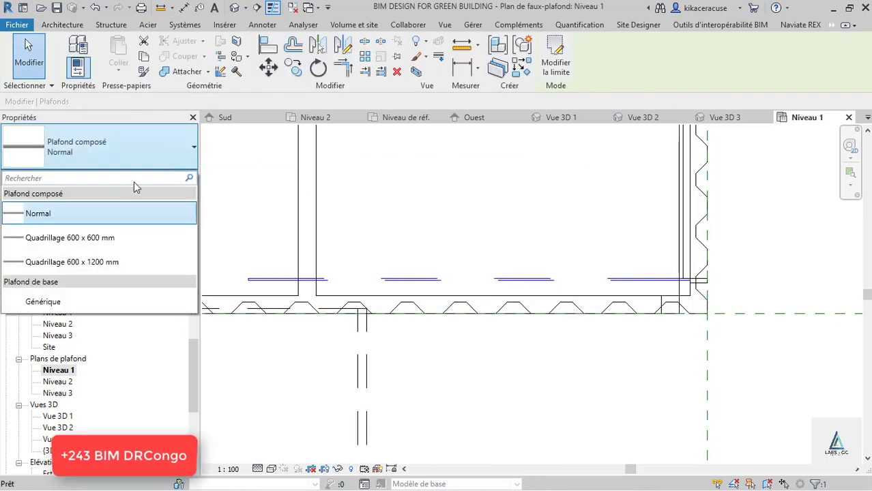
{"action": "left_click", "coordinate": [83, 264]}
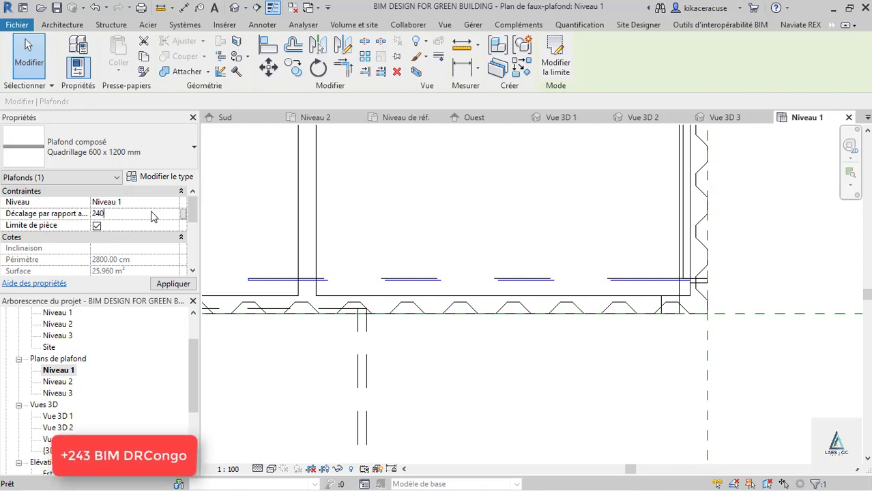
{"action": "left_click", "coordinate": [162, 285]}
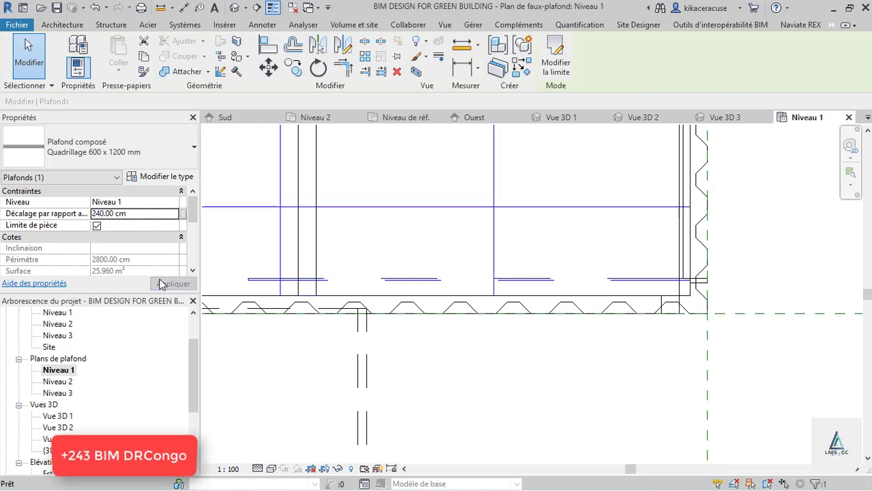
- Examine the new gridded ceiling above the living room in the Vue 3D 3 perspective
{"action": "scroll", "coordinate": [468, 288], "scroll_direction": "down", "scroll_amount": 5}
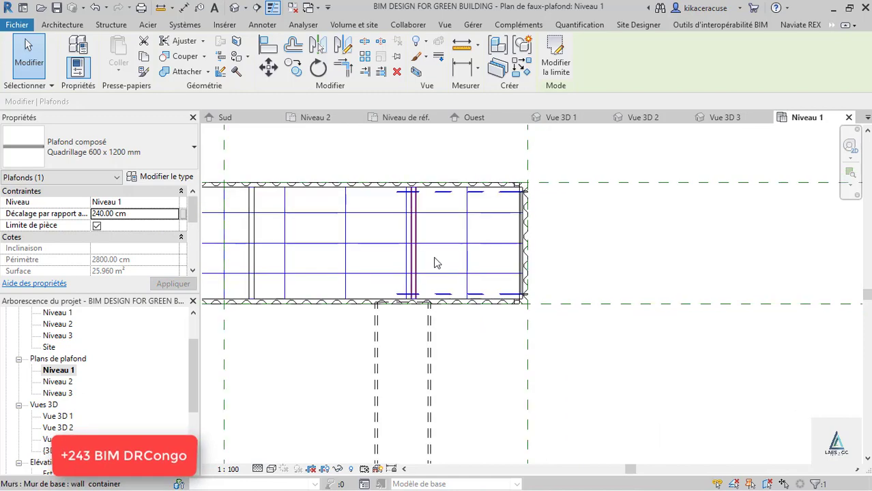
{"action": "left_click", "coordinate": [724, 117]}
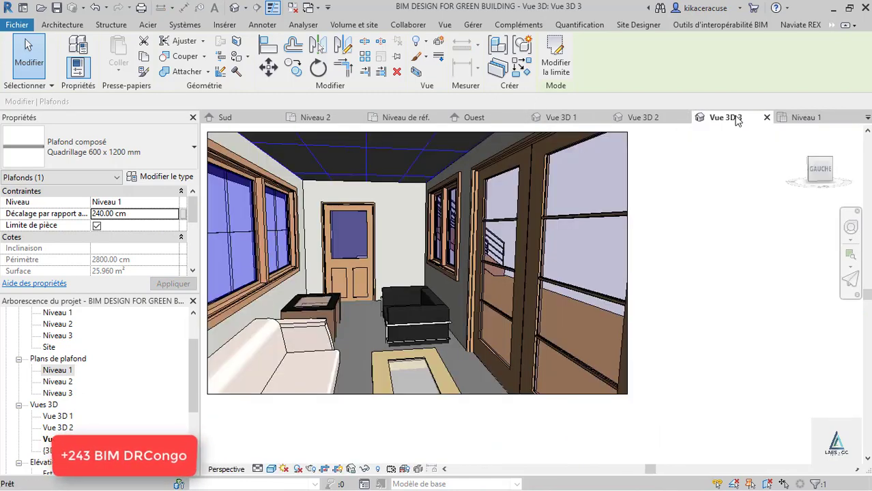
{"action": "key", "text": "Escape"}
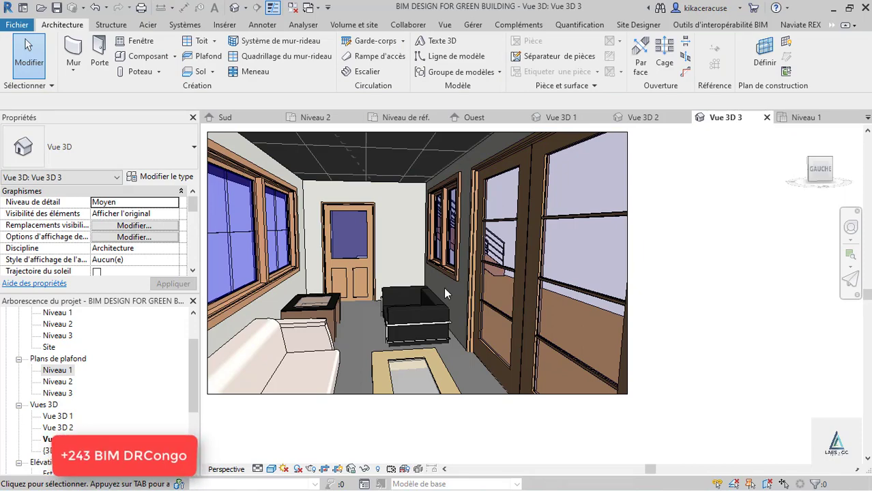
- Reopen the Niveau 1 ceiling plan and start placing a component
{"action": "double_click", "coordinate": [58, 372]}
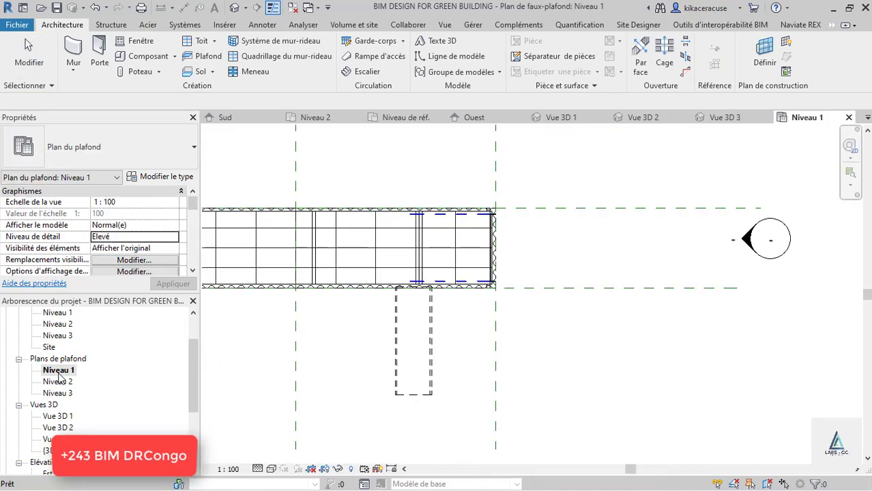
{"action": "scroll", "coordinate": [392, 272], "scroll_direction": "up", "scroll_amount": 6}
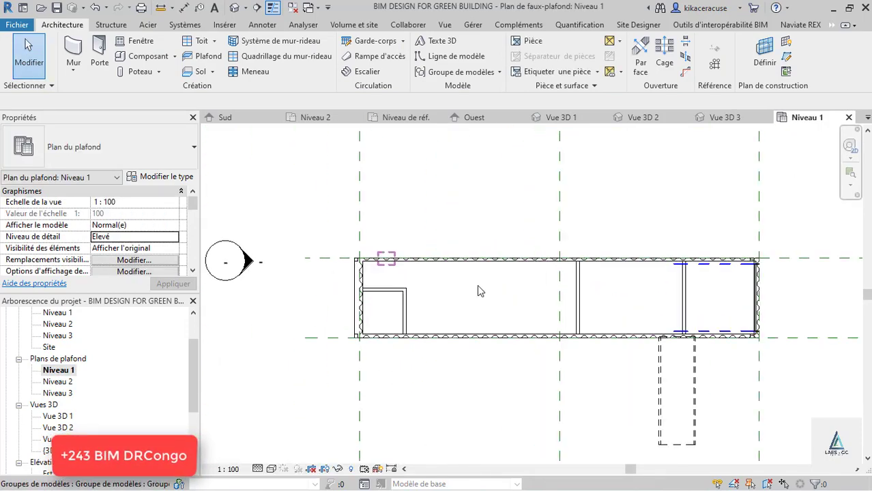
{"action": "left_click", "coordinate": [111, 25]}
{"action": "left_click", "coordinate": [62, 25]}
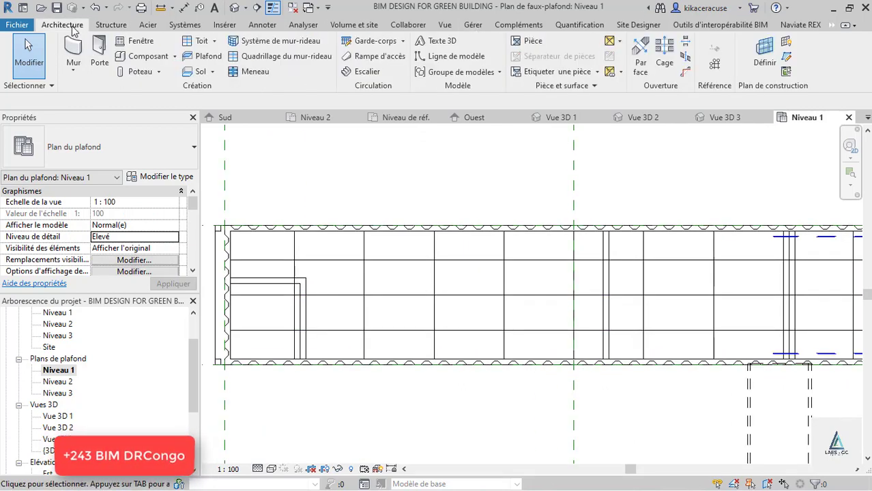
{"action": "left_click", "coordinate": [110, 25]}
{"action": "left_click", "coordinate": [457, 52]}
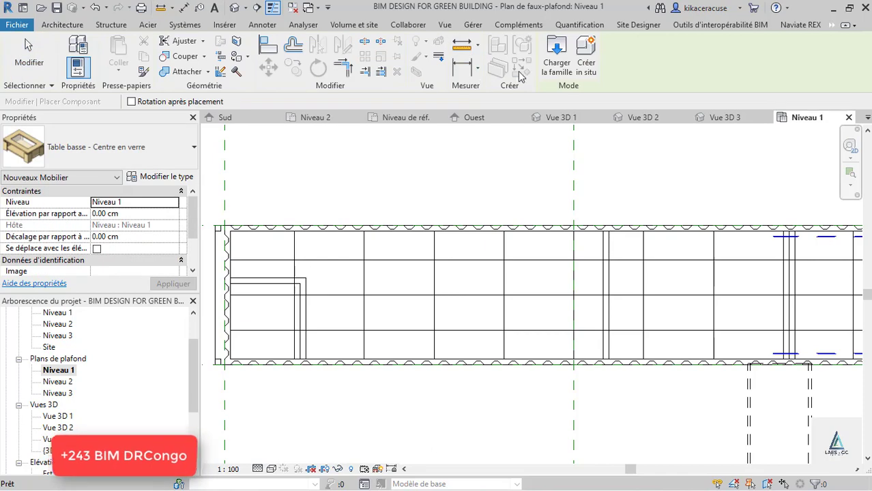
- Browse the family library to the Eclairage folder under Libraries, France, MEP Electrique
{"action": "left_click", "coordinate": [556, 57]}
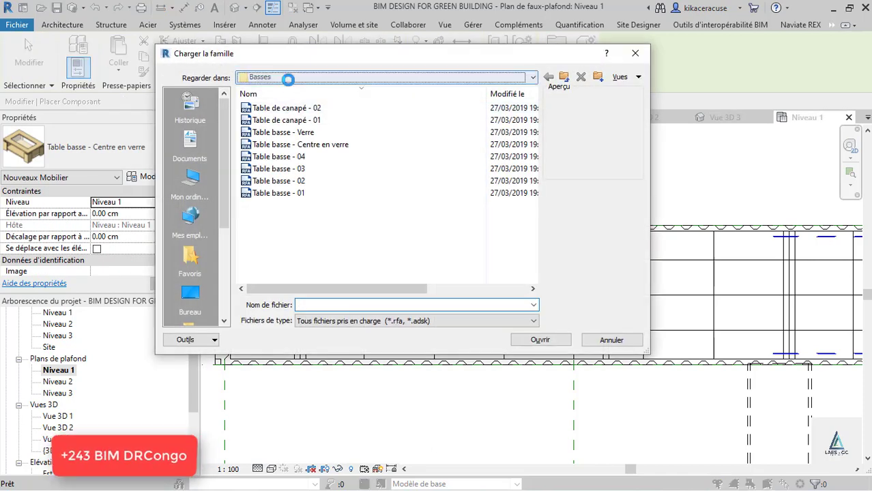
{"action": "left_click", "coordinate": [289, 76]}
{"action": "scroll", "coordinate": [297, 118], "scroll_direction": "up", "scroll_amount": 2}
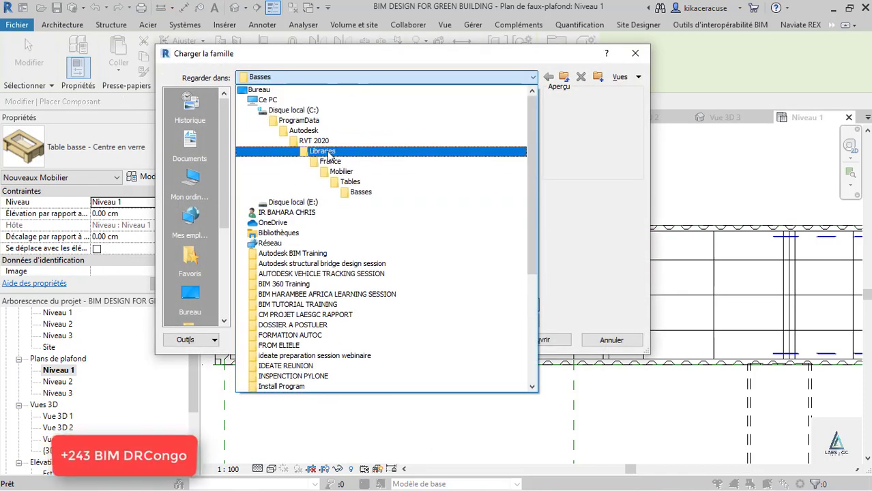
{"action": "left_click", "coordinate": [300, 148]}
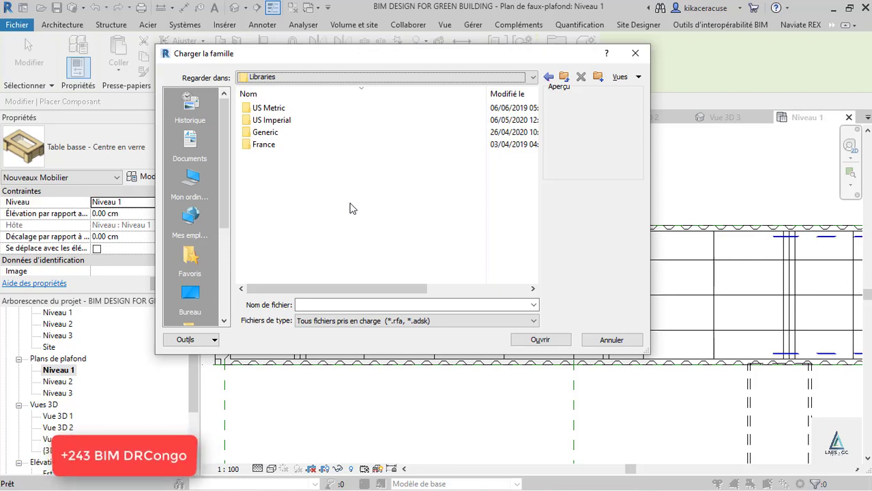
{"action": "double_click", "coordinate": [269, 145]}
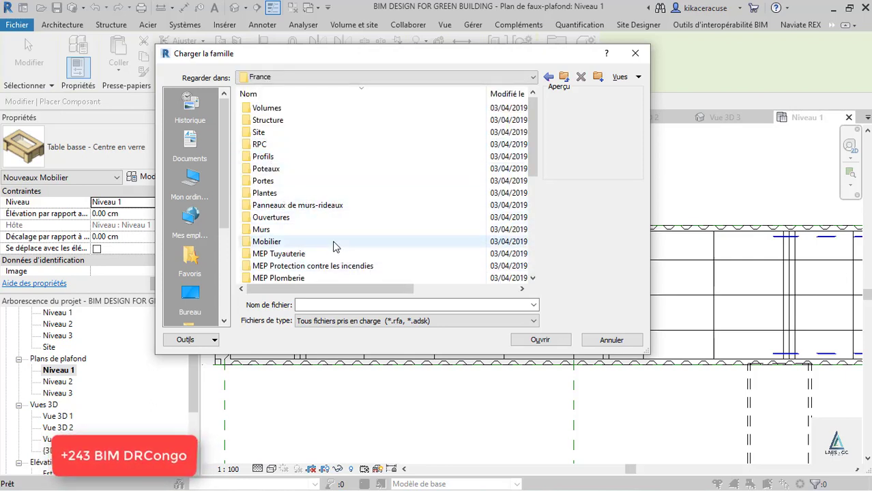
{"action": "scroll", "coordinate": [354, 246], "scroll_direction": "down", "scroll_amount": 2}
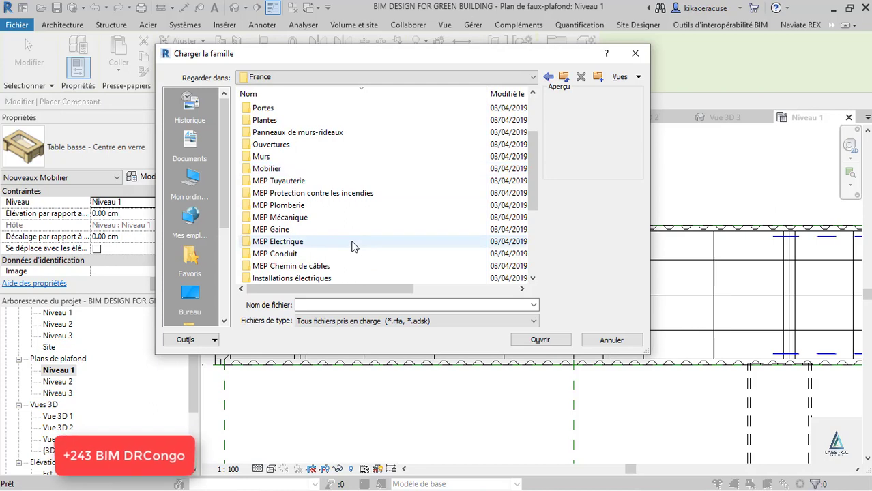
{"action": "double_click", "coordinate": [290, 242]}
{"action": "double_click", "coordinate": [278, 109]}
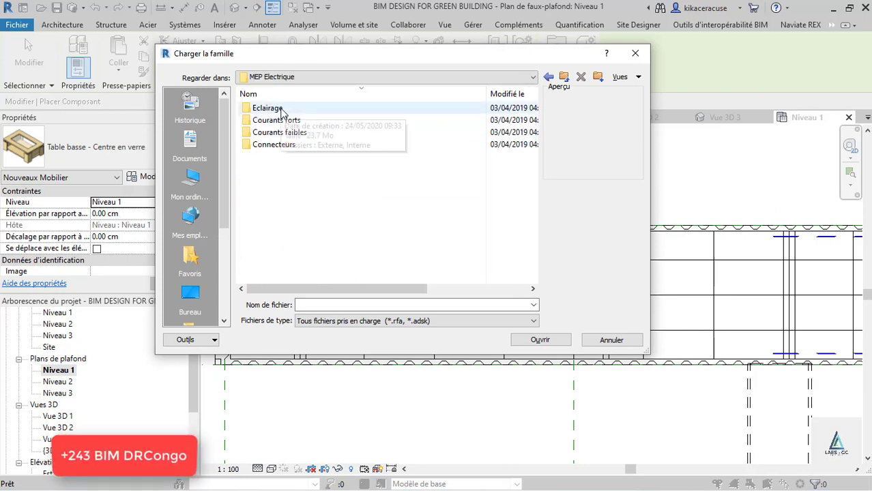
- Preview the exterior lighting families in the Externe folder, including Eclairage public - Standard and Réflecteur - Extérieur
{"action": "double_click", "coordinate": [272, 121]}
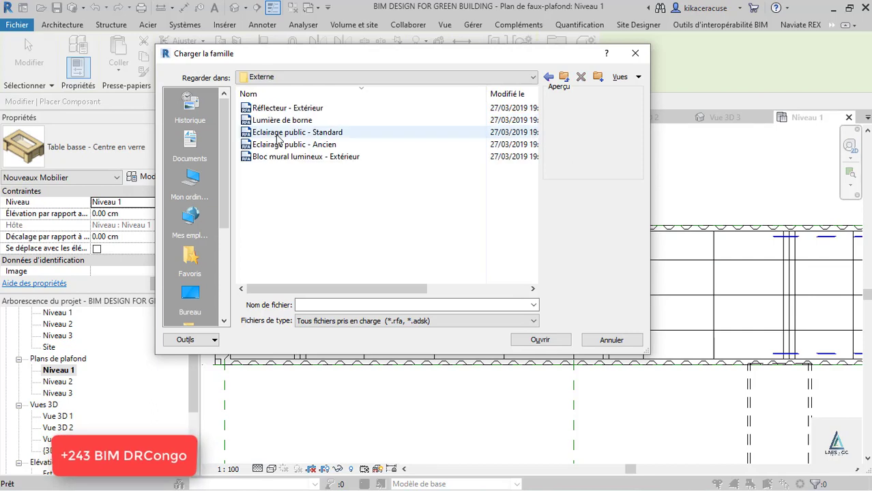
{"action": "left_click", "coordinate": [284, 145]}
{"action": "left_click", "coordinate": [286, 133]}
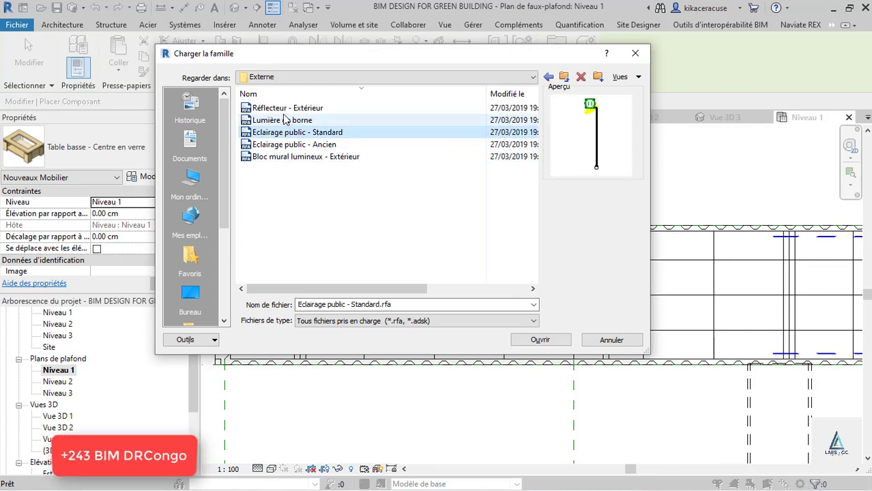
{"action": "left_click", "coordinate": [286, 107]}
{"action": "left_click", "coordinate": [549, 78]}
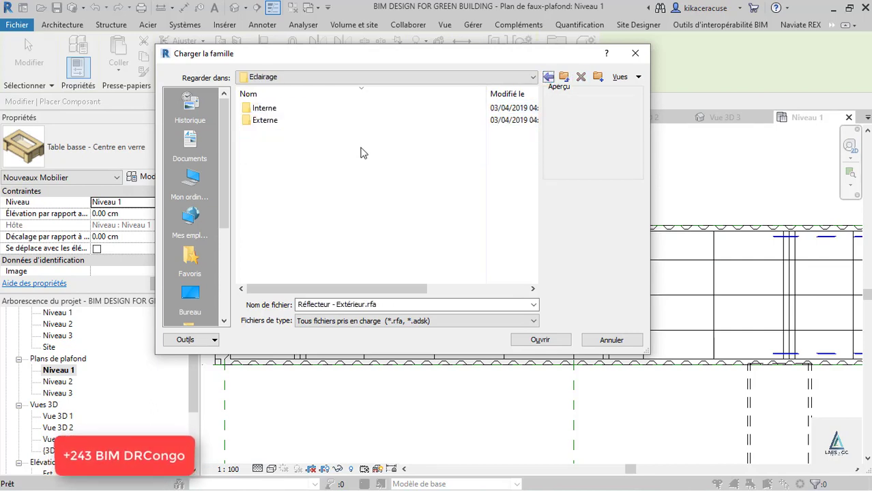
- Look through the interior lighting families in the Interne folder and preview recessed, wall-mounted and lamp models for a suitable ceiling light
{"action": "double_click", "coordinate": [263, 109]}
{"action": "left_click", "coordinate": [273, 156]}
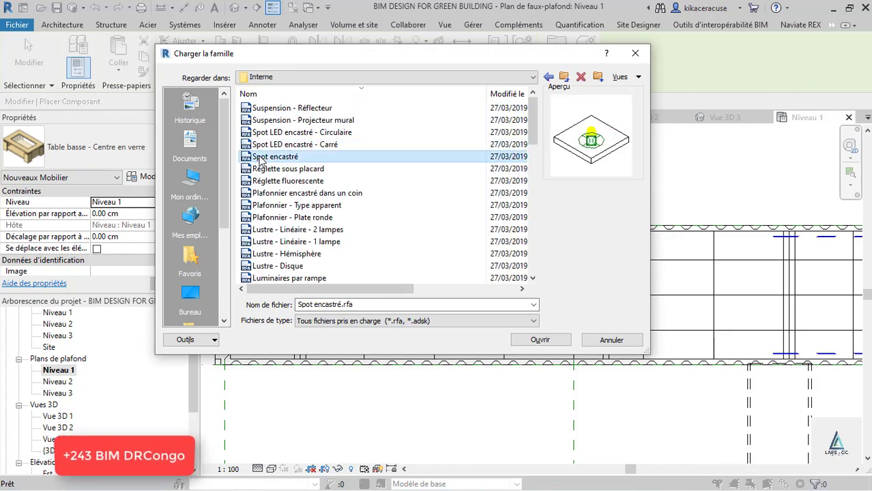
{"action": "scroll", "coordinate": [287, 218], "scroll_direction": "down", "scroll_amount": 3}
{"action": "left_click", "coordinate": [293, 193]}
{"action": "scroll", "coordinate": [305, 227], "scroll_direction": "down", "scroll_amount": 4}
{"action": "left_click", "coordinate": [300, 194]}
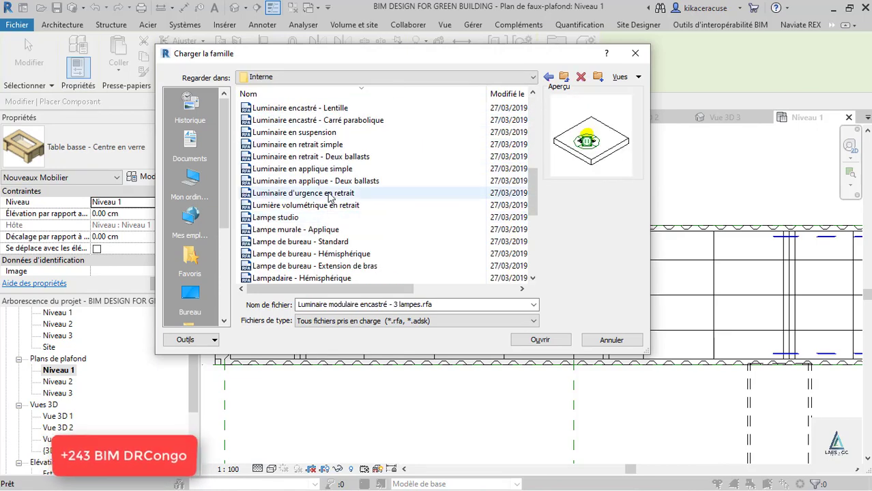
{"action": "scroll", "coordinate": [323, 213], "scroll_direction": "down", "scroll_amount": 1}
{"action": "scroll", "coordinate": [323, 213], "scroll_direction": "down", "scroll_amount": 3}
{"action": "left_click", "coordinate": [329, 241]}
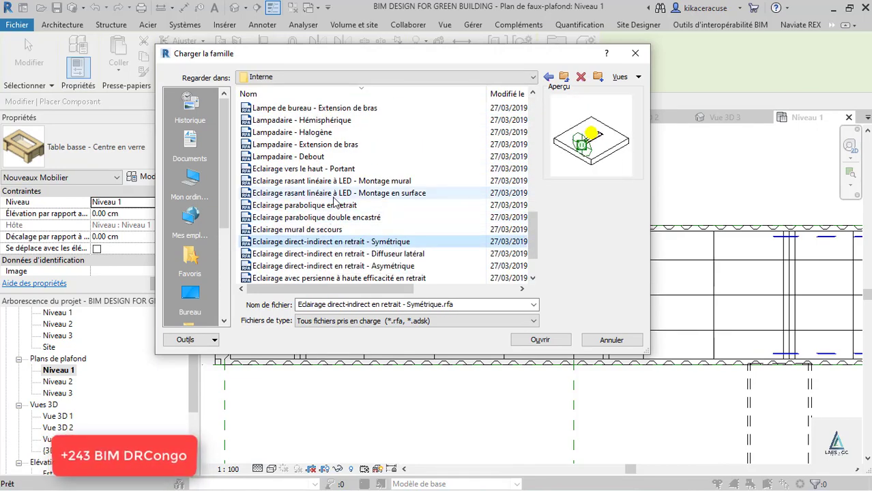
{"action": "left_click", "coordinate": [337, 193]}
{"action": "left_click", "coordinate": [336, 181]}
{"action": "scroll", "coordinate": [336, 181], "scroll_direction": "down", "scroll_amount": 1}
{"action": "left_click", "coordinate": [331, 216]}
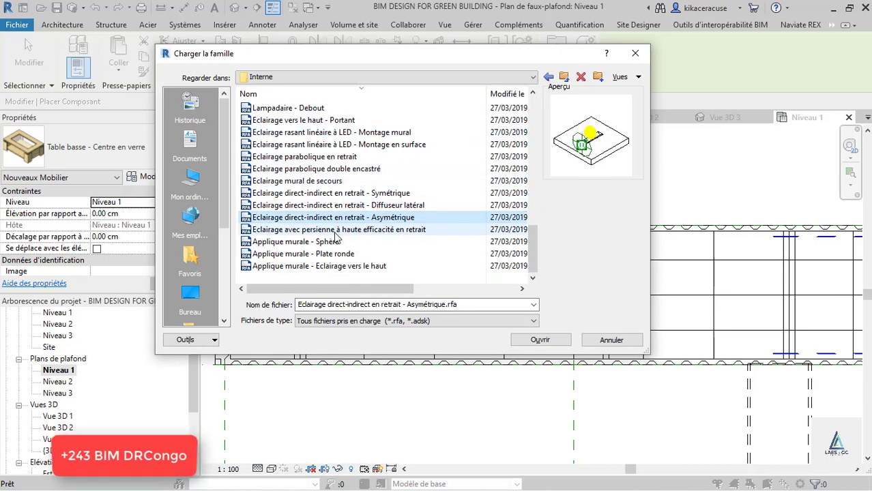
{"action": "left_click", "coordinate": [310, 266]}
{"action": "left_click", "coordinate": [293, 241]}
{"action": "left_click", "coordinate": [293, 181]}
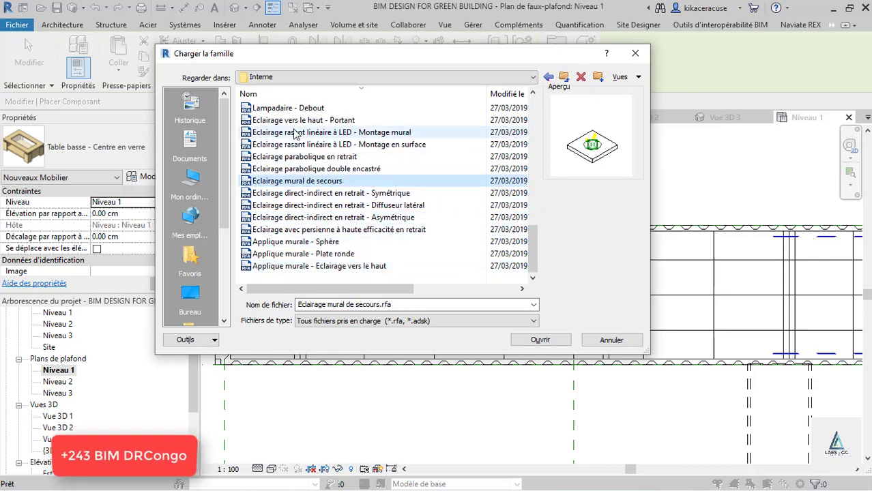
{"action": "left_click", "coordinate": [291, 132]}
{"action": "scroll", "coordinate": [292, 134], "scroll_direction": "up", "scroll_amount": 2}
{"action": "scroll", "coordinate": [292, 134], "scroll_direction": "up", "scroll_amount": 1}
{"action": "left_click", "coordinate": [292, 154]}
- Load the Luminaire encastré - Rectangulaire parabolique family into the project
{"action": "scroll", "coordinate": [292, 146], "scroll_direction": "up", "scroll_amount": 4}
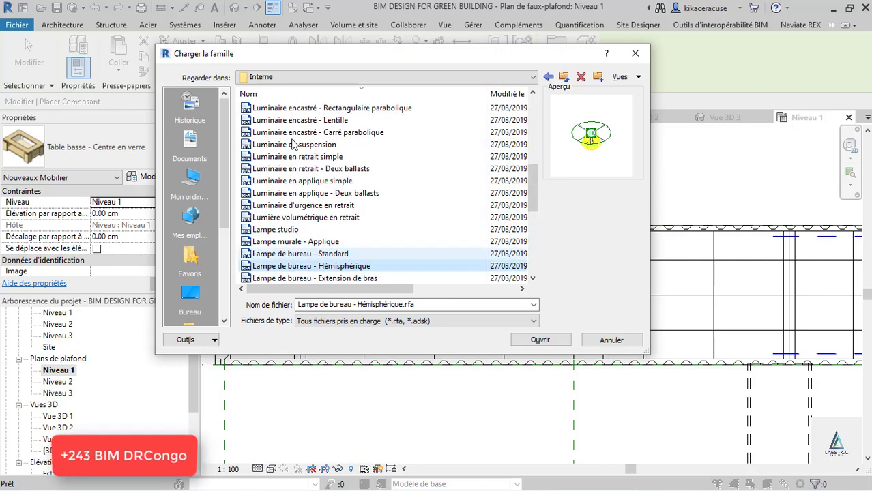
{"action": "left_click", "coordinate": [291, 145]}
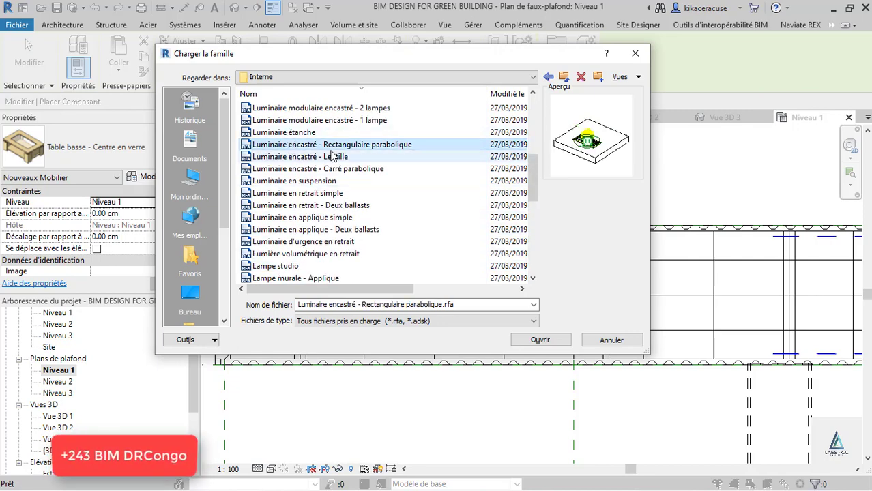
{"action": "left_click", "coordinate": [549, 340]}
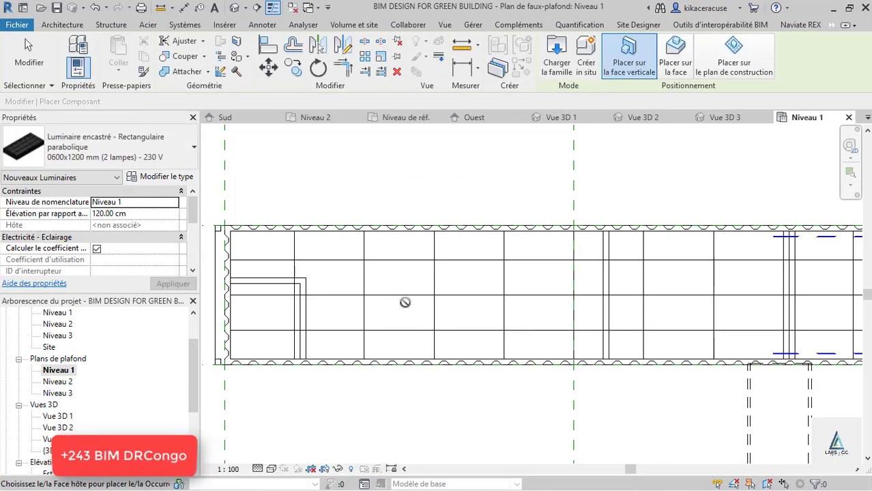
- Place four 0600x1200 mm recessed luminaires on the ceiling face, in a row along the middle of the container's rooms
{"action": "left_click", "coordinate": [686, 63]}
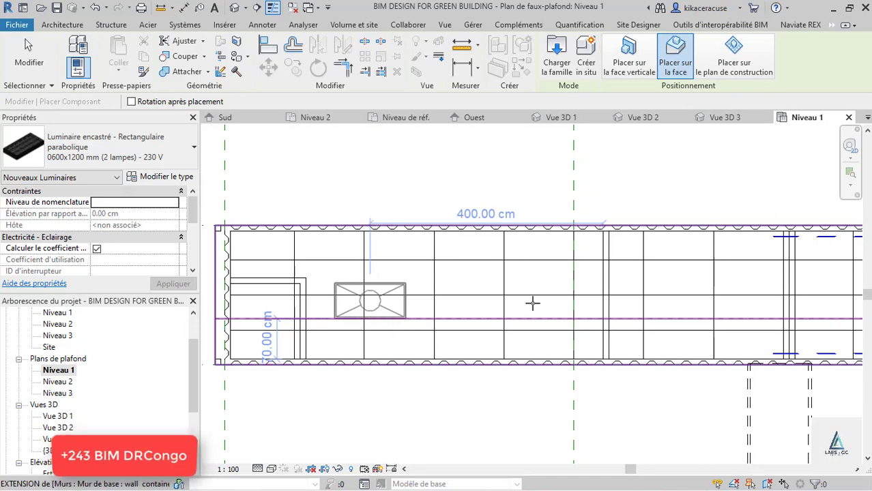
{"action": "left_click", "coordinate": [370, 301]}
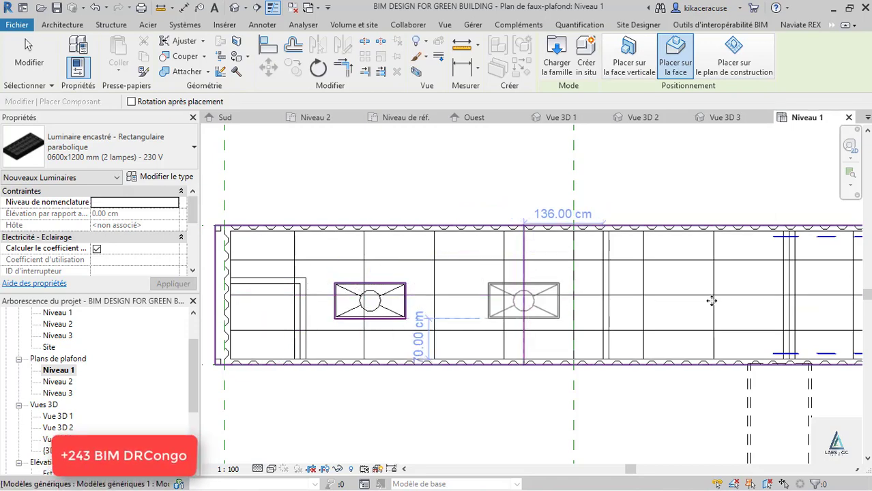
{"action": "left_click", "coordinate": [523, 301]}
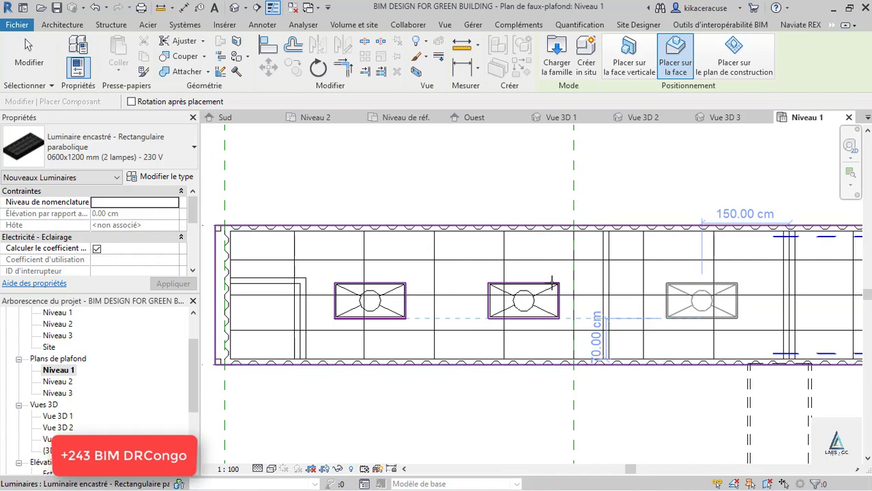
{"action": "scroll", "coordinate": [552, 285], "scroll_direction": "down", "scroll_amount": 2}
{"action": "left_click", "coordinate": [665, 296]}
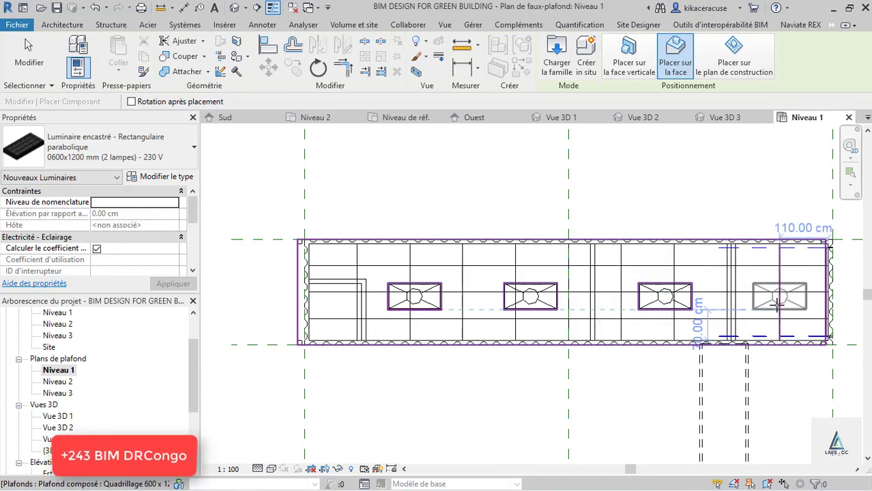
- Load the Plafonnier - Plate ronde family from the Interne lighting folder
{"action": "scroll", "coordinate": [330, 298], "scroll_direction": "up", "scroll_amount": 3}
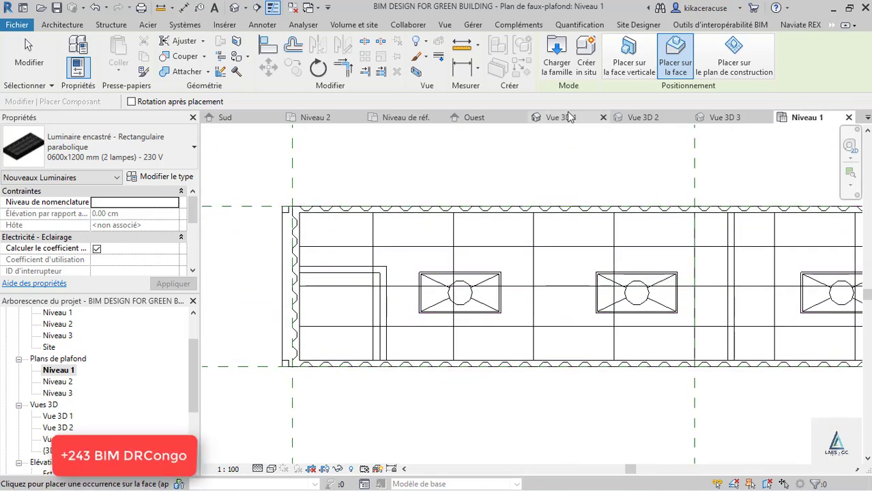
{"action": "left_click", "coordinate": [566, 66]}
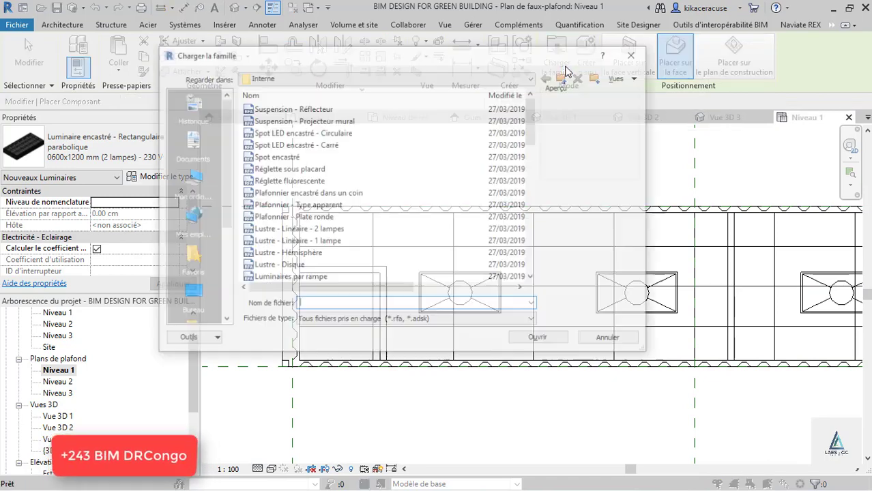
{"action": "left_click", "coordinate": [300, 193]}
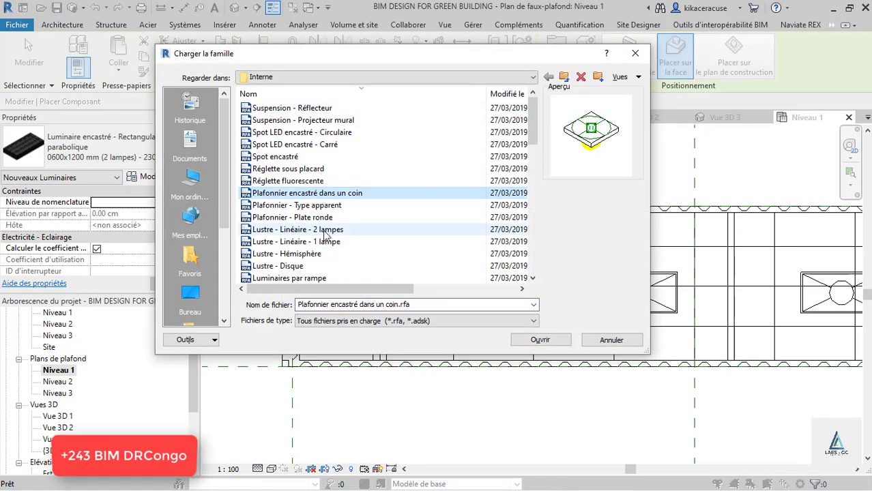
{"action": "left_click", "coordinate": [295, 217]}
{"action": "left_click", "coordinate": [537, 341]}
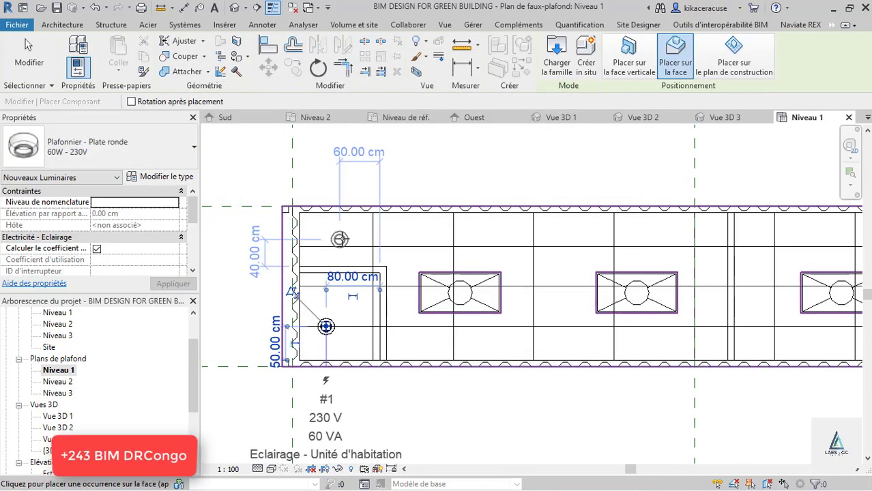
- Place 60W - 230V round ceiling lights in the small corner room, just outside it, and between the first two rectangular luminaires
{"action": "left_click", "coordinate": [340, 239]}
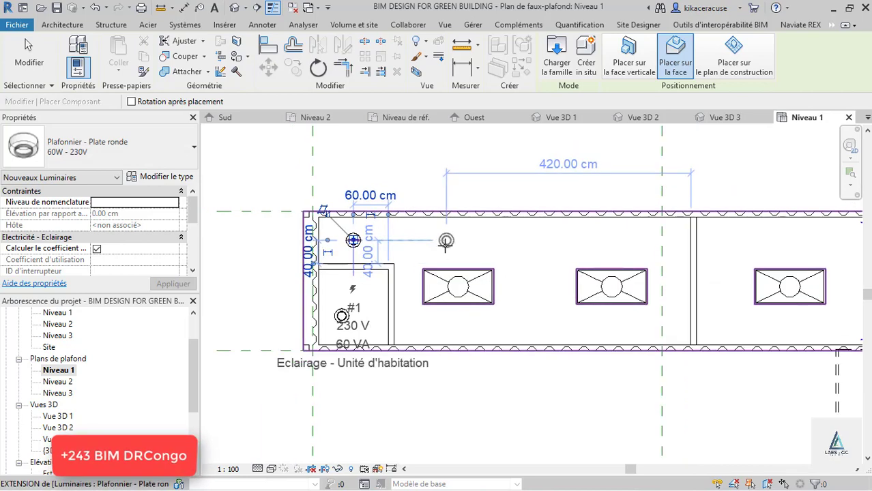
{"action": "scroll", "coordinate": [444, 244], "scroll_direction": "down", "scroll_amount": 2}
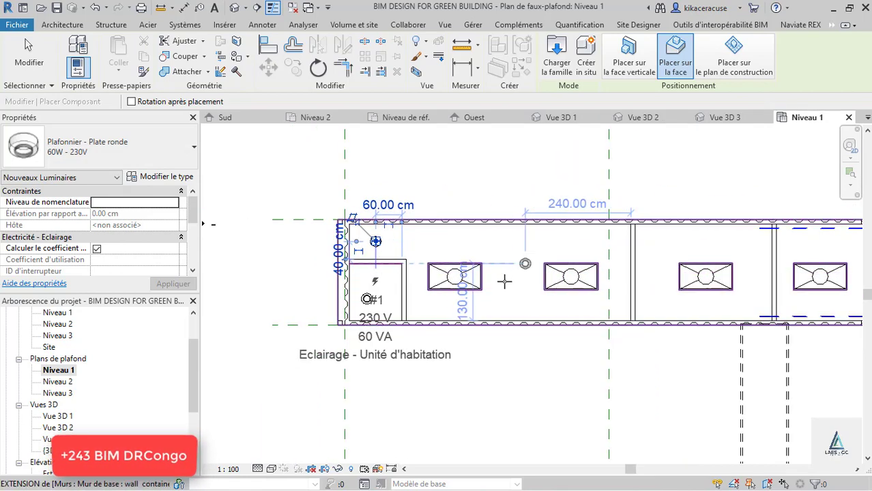
{"action": "left_click", "coordinate": [512, 242]}
{"action": "key", "text": "Escape"}
{"action": "key", "text": "Escape"}
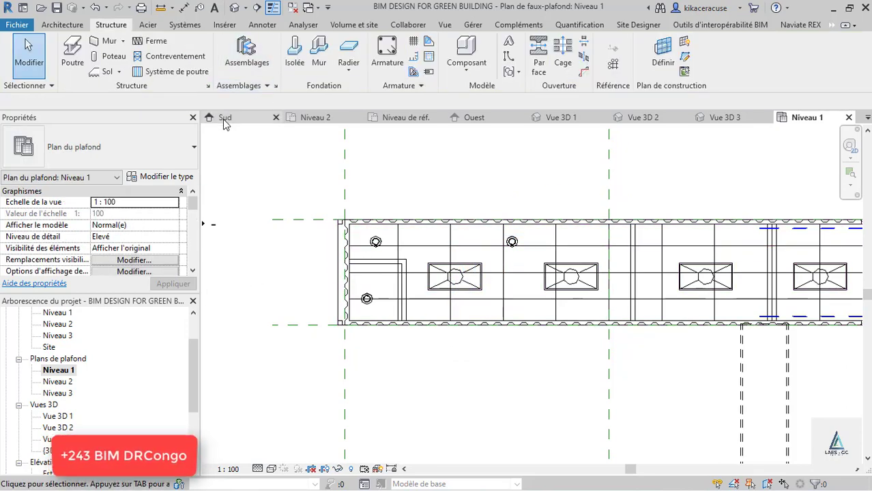
- Open the default 3D view and load the Bloc mural lumineux - Extérieur family from the Externe lighting folder
{"action": "left_click", "coordinate": [238, 8]}
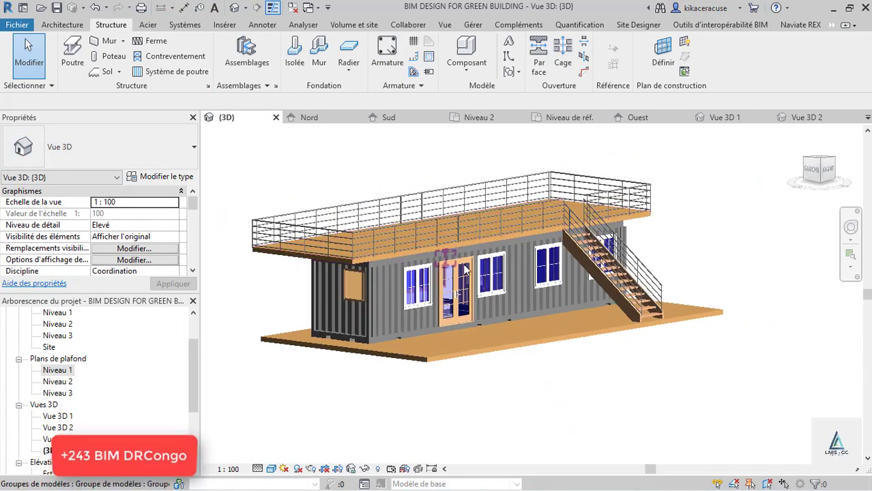
{"action": "scroll", "coordinate": [465, 269], "scroll_direction": "up", "scroll_amount": 3}
{"action": "scroll", "coordinate": [589, 205], "scroll_direction": "up", "scroll_amount": 2}
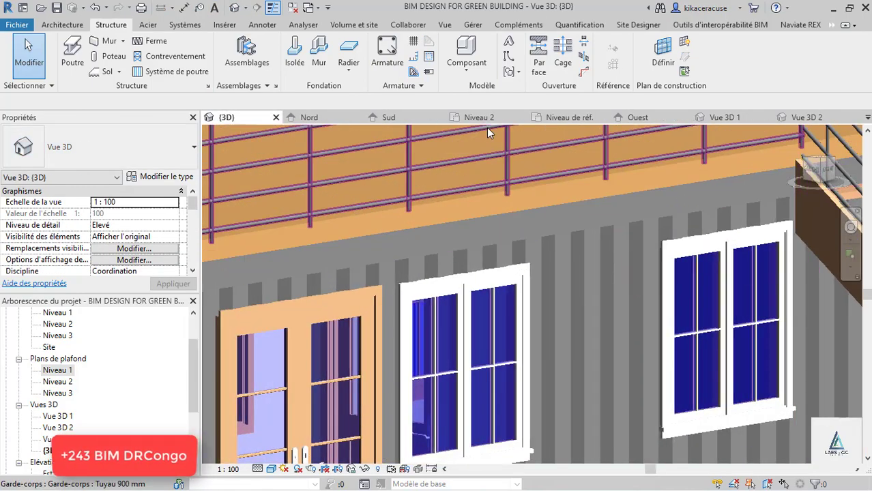
{"action": "left_click", "coordinate": [466, 56]}
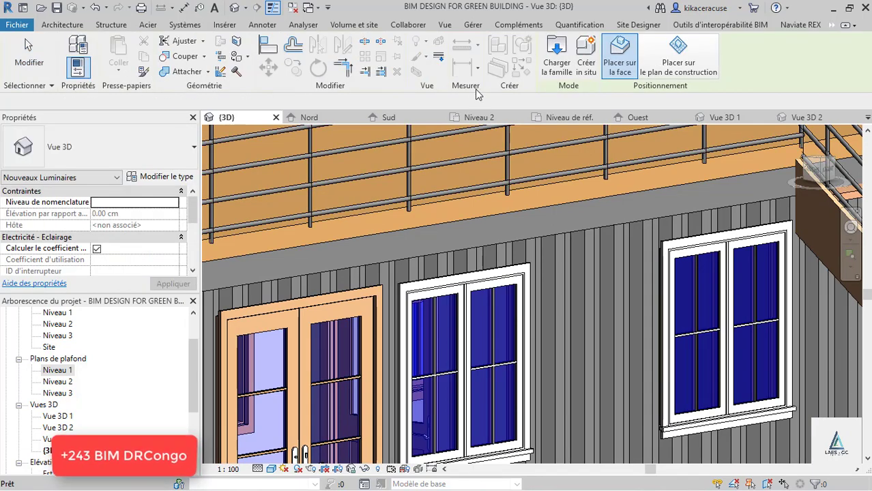
{"action": "left_click", "coordinate": [557, 56]}
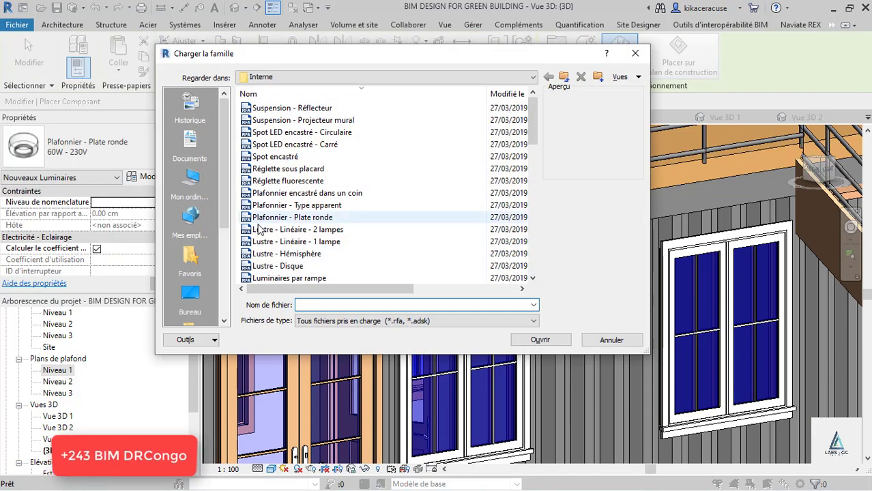
{"action": "left_click", "coordinate": [301, 76]}
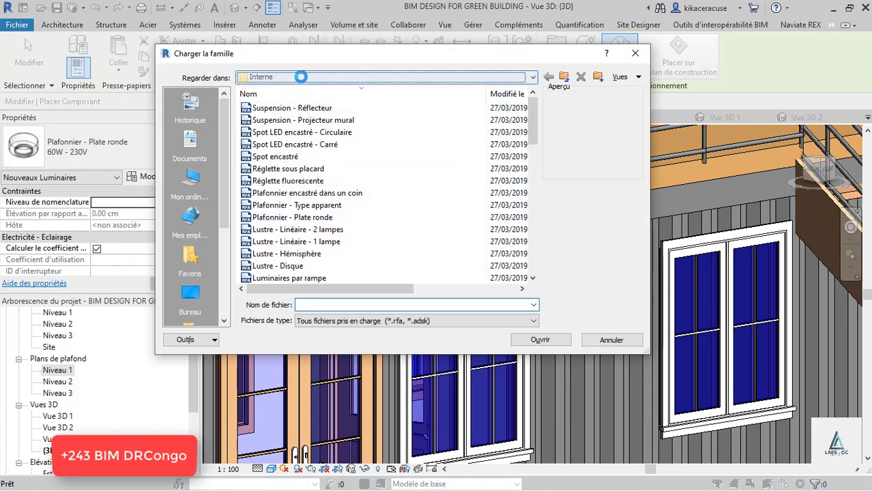
{"action": "left_click", "coordinate": [311, 142]}
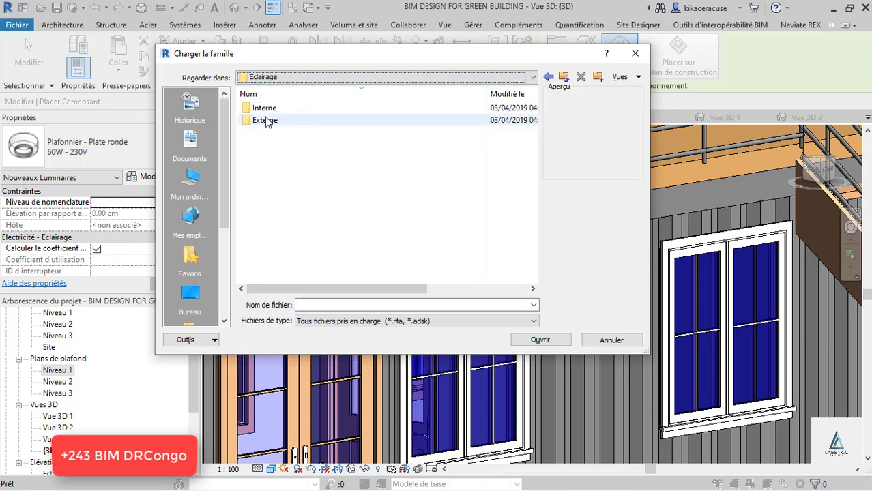
{"action": "double_click", "coordinate": [266, 120]}
{"action": "left_click", "coordinate": [267, 132]}
{"action": "left_click", "coordinate": [271, 121]}
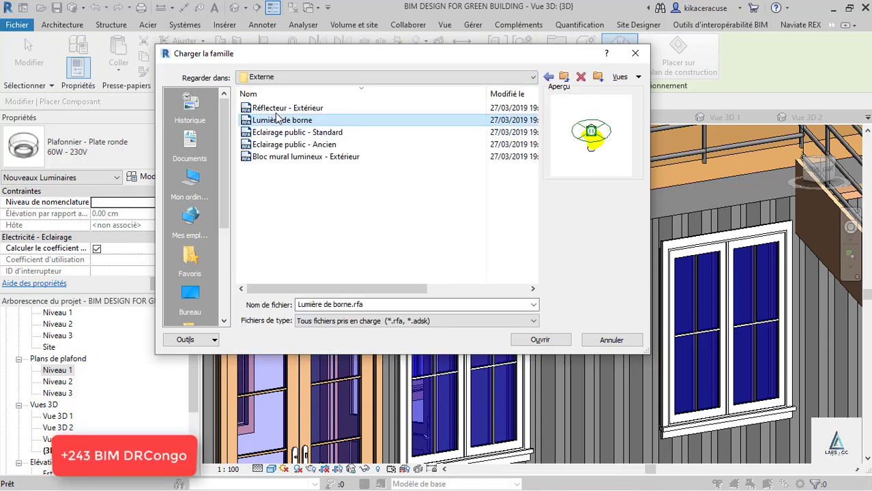
{"action": "left_click", "coordinate": [279, 109]}
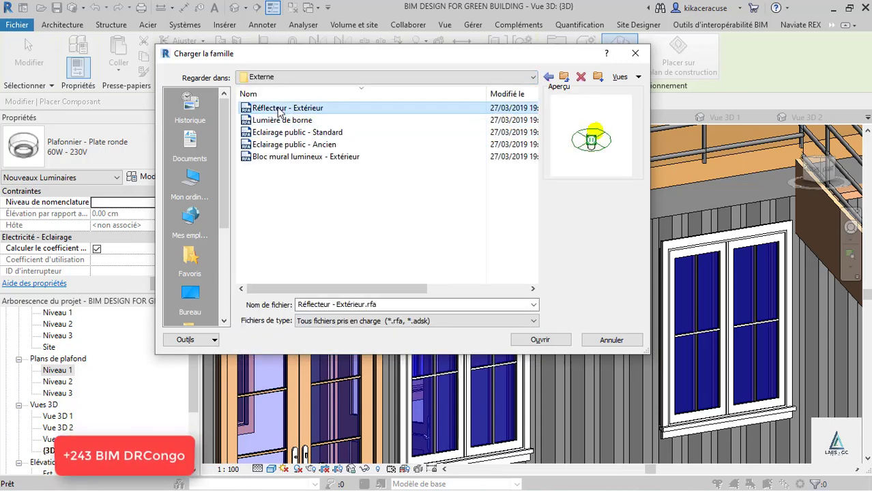
{"action": "left_click", "coordinate": [282, 158]}
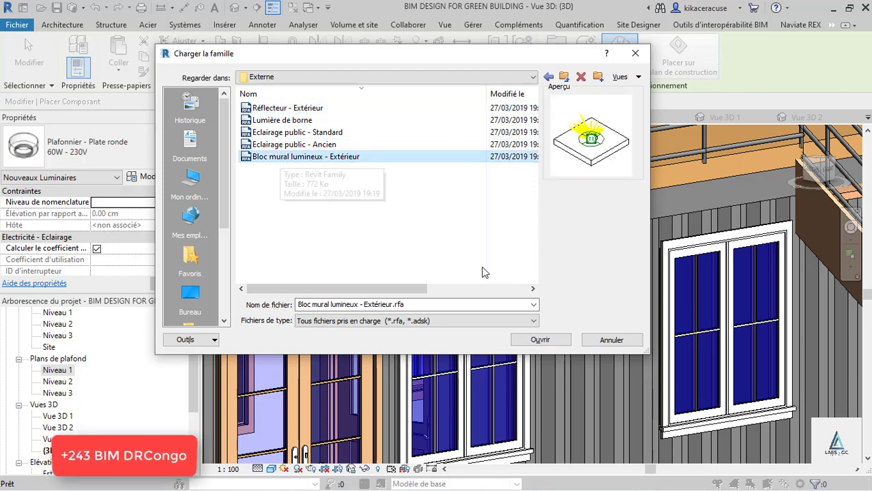
{"action": "left_click", "coordinate": [540, 340]}
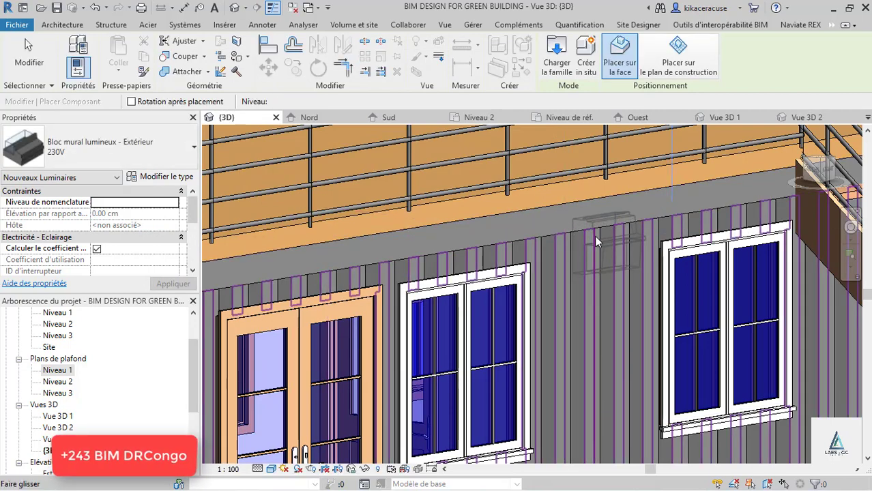
- Place two 230V exterior wall lights on the front facade, between the two windows beyond the door and near the corner with the wooden-framed window
{"action": "scroll", "coordinate": [634, 219], "scroll_direction": "down", "scroll_amount": 5}
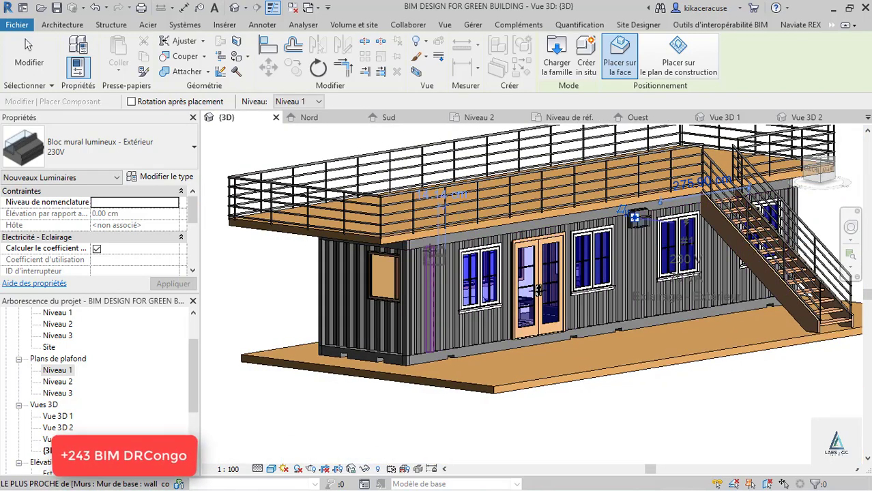
{"action": "scroll", "coordinate": [429, 249], "scroll_direction": "up", "scroll_amount": 5}
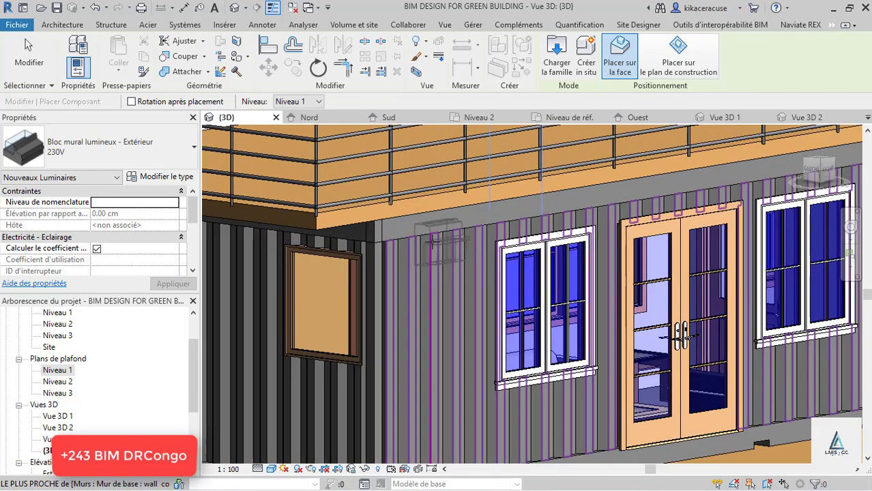
{"action": "scroll", "coordinate": [385, 246], "scroll_direction": "down", "scroll_amount": 5}
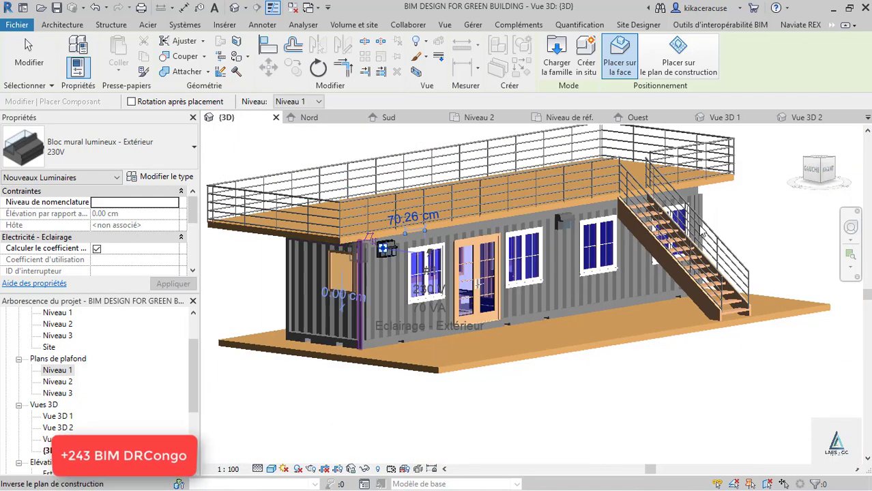
- Place a 230V exterior wall light high on the front wall, beside the last window beyond the staircase
{"action": "scroll", "coordinate": [733, 208], "scroll_direction": "up", "scroll_amount": 5}
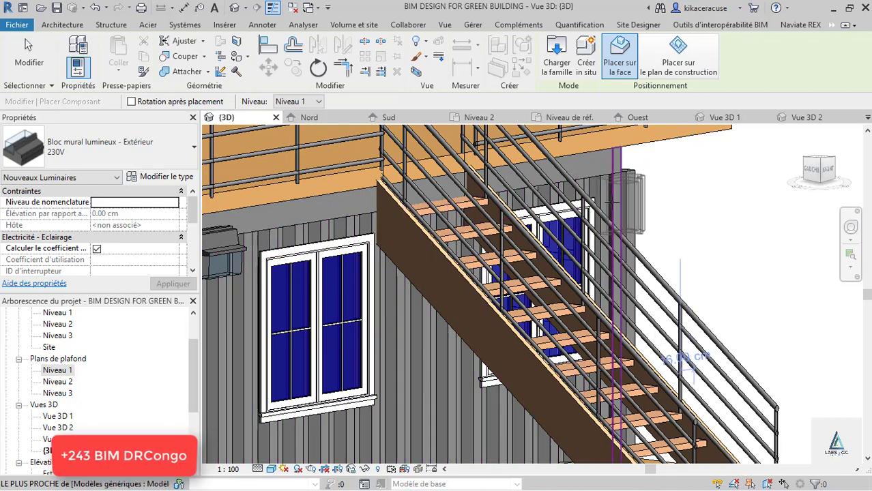
{"action": "scroll", "coordinate": [614, 201], "scroll_direction": "up", "scroll_amount": 4}
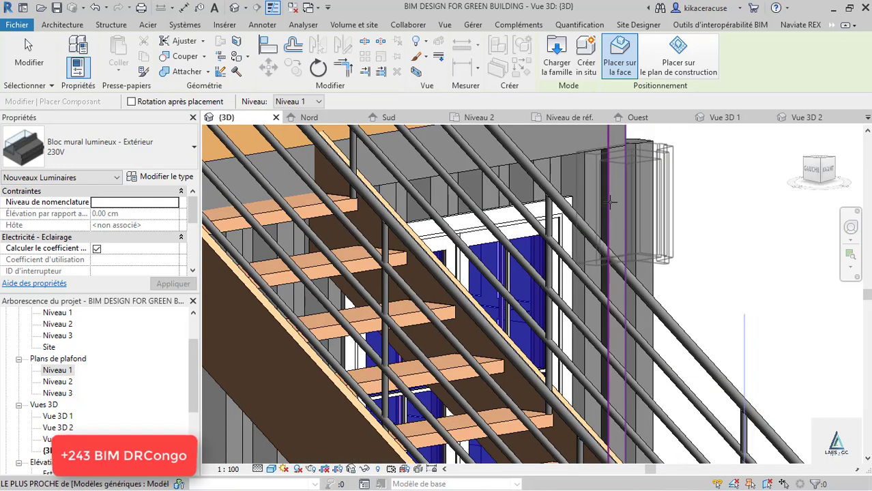
{"action": "key", "text": "Escape"}
{"action": "scroll", "coordinate": [554, 188], "scroll_direction": "down", "scroll_amount": 4}
{"action": "middle_click_drag", "start_coordinate": [669, 259], "coordinate": [586, 259], "text": "shift"}
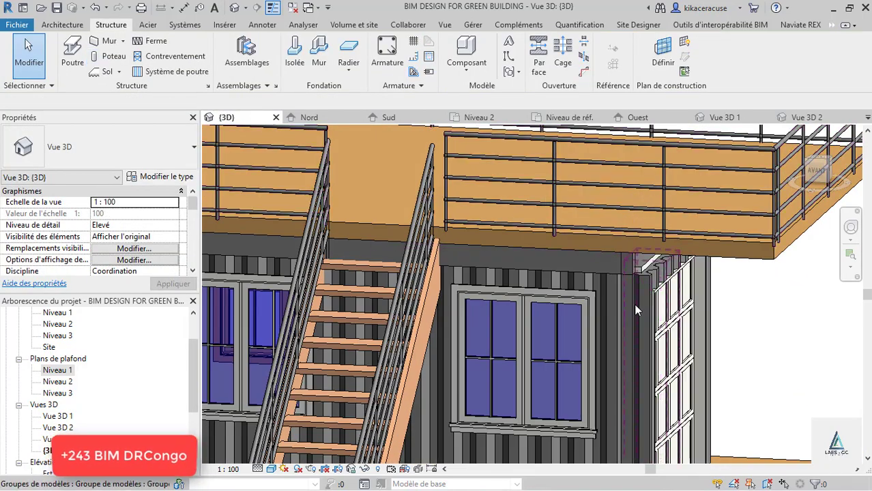
{"action": "left_click", "coordinate": [468, 55]}
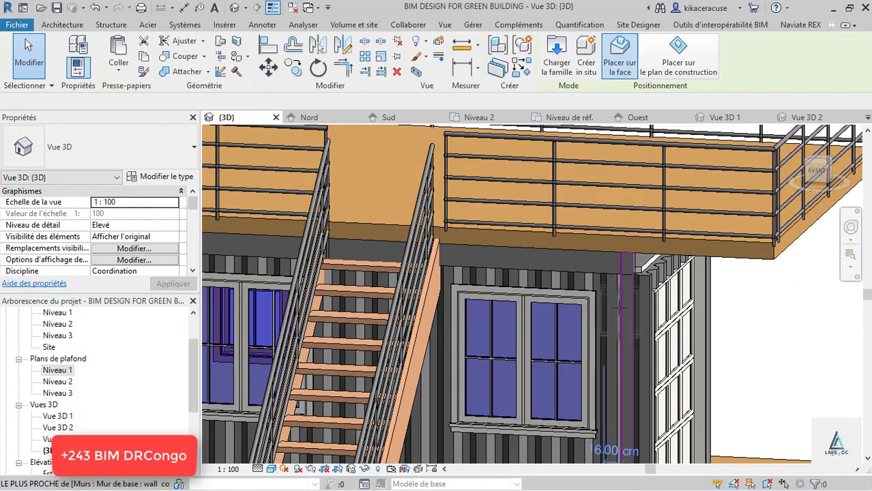
{"action": "scroll", "coordinate": [528, 281], "scroll_direction": "down", "scroll_amount": 5}
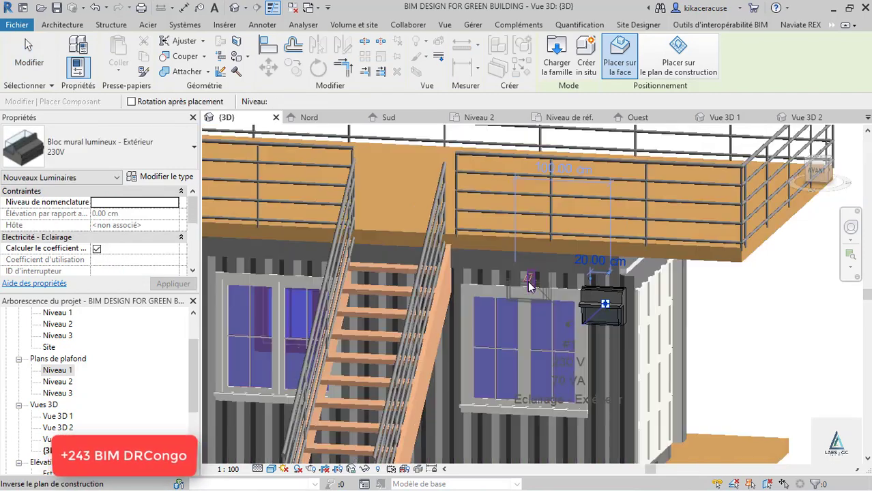
- Place three 230V exterior wall lights on the rear facade, near both ends and between the single window and the next wide window
{"action": "middle_click_drag", "start_coordinate": [796, 264], "coordinate": [672, 317], "text": "shift"}
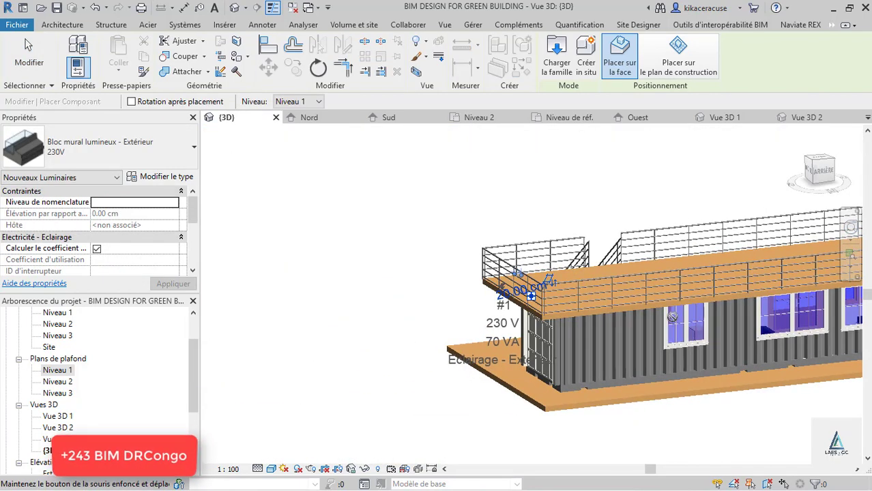
{"action": "scroll", "coordinate": [638, 339], "scroll_direction": "up", "scroll_amount": 5}
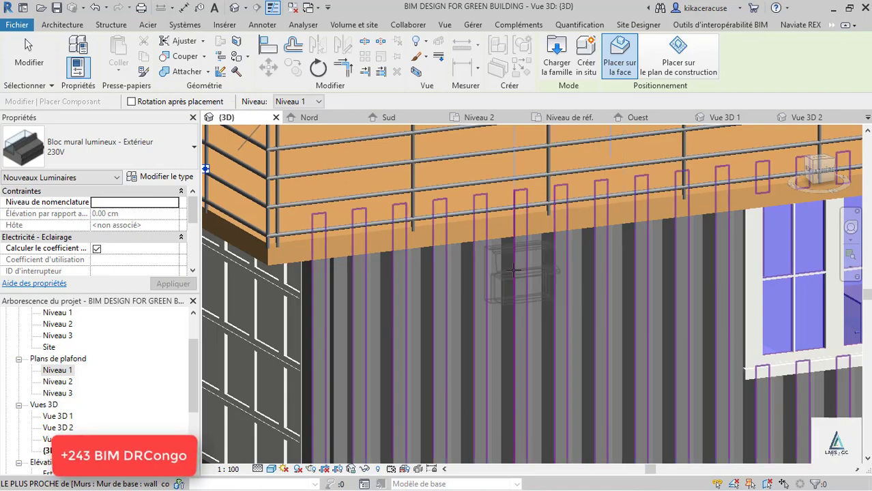
{"action": "left_click", "coordinate": [354, 275]}
{"action": "scroll", "coordinate": [354, 275], "scroll_direction": "down", "scroll_amount": 4}
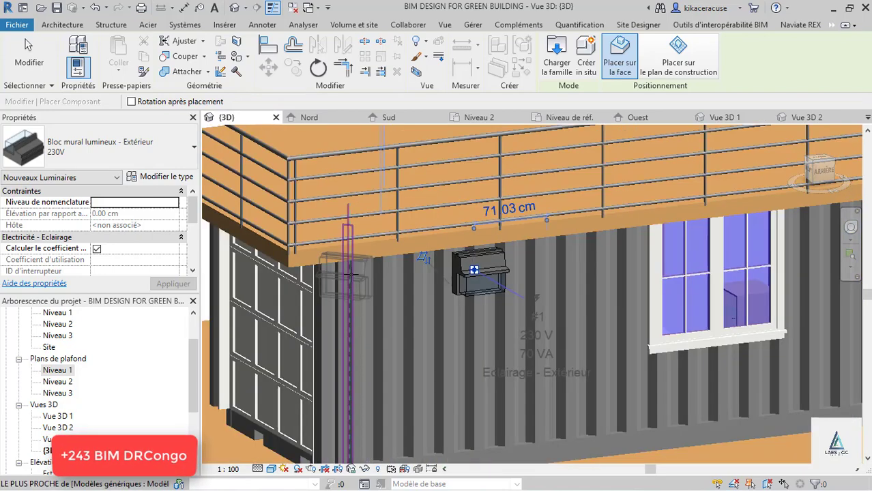
{"action": "scroll", "coordinate": [572, 247], "scroll_direction": "up", "scroll_amount": 3}
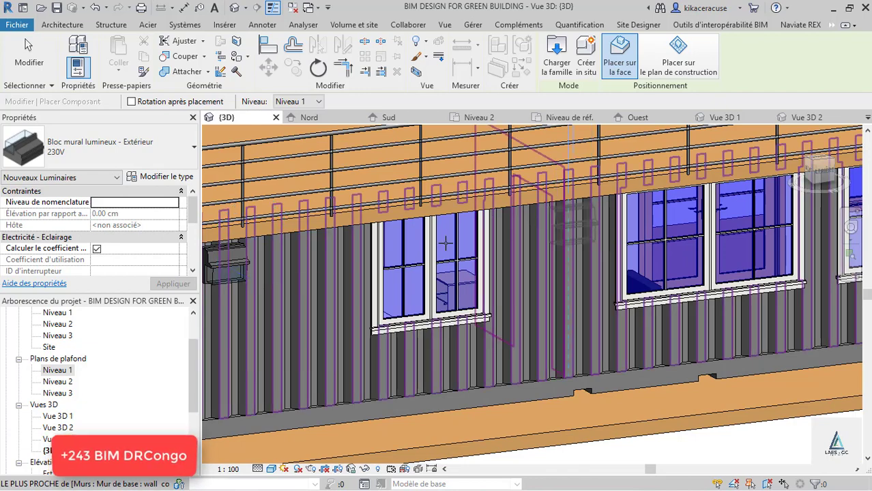
{"action": "left_click", "coordinate": [566, 223]}
{"action": "scroll", "coordinate": [607, 207], "scroll_direction": "down", "scroll_amount": 4}
{"action": "scroll", "coordinate": [555, 213], "scroll_direction": "up", "scroll_amount": 5}
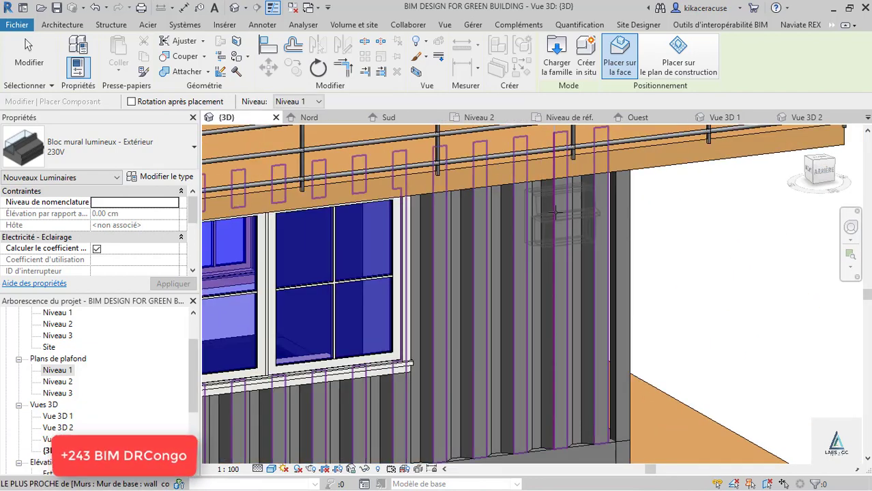
{"action": "left_click", "coordinate": [554, 213]}
{"action": "scroll", "coordinate": [536, 254], "scroll_direction": "down", "scroll_amount": 3}
{"action": "scroll", "coordinate": [536, 255], "scroll_direction": "down", "scroll_amount": 5}
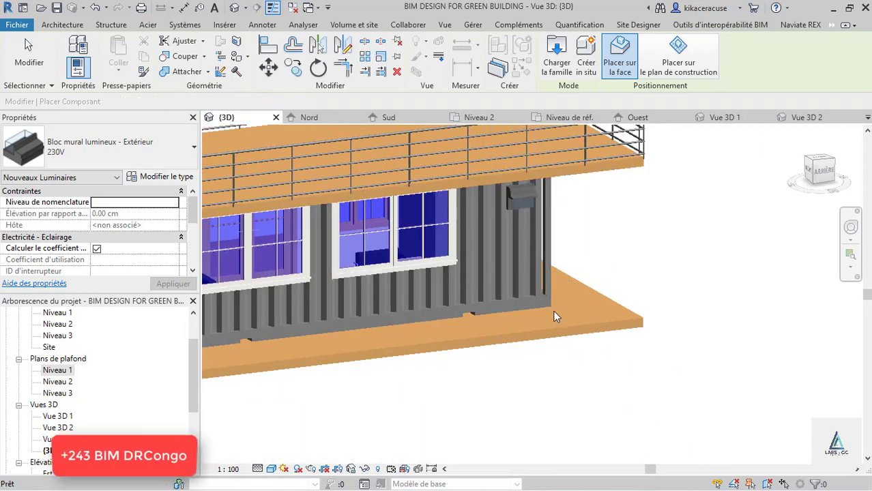
{"action": "key", "text": "Escape"}
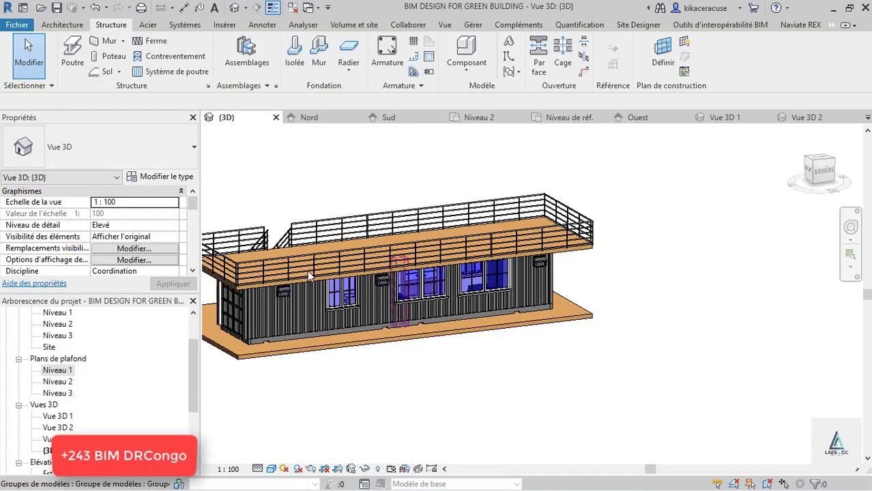
- Open the interior camera view Vue 3D 3 and enlarge its crop region downward and on both sides
{"action": "double_click", "coordinate": [51, 438]}
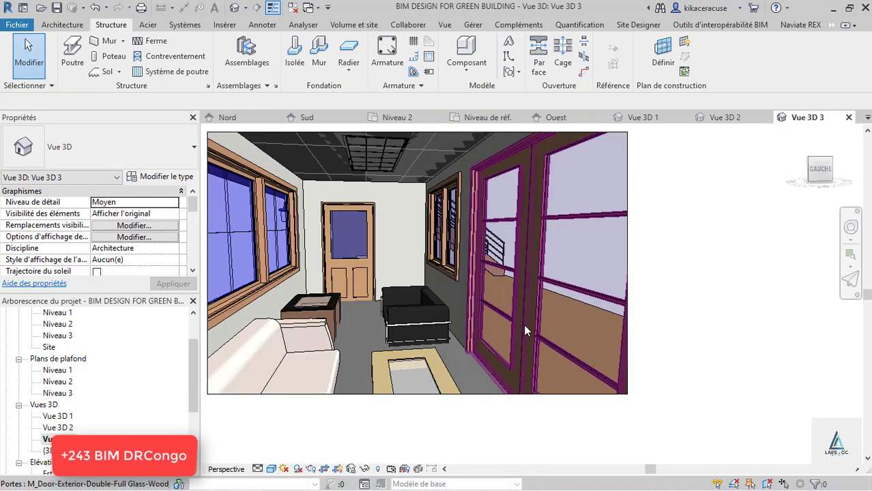
{"action": "scroll", "coordinate": [523, 324], "scroll_direction": "down", "scroll_amount": 3}
{"action": "scroll", "coordinate": [494, 357], "scroll_direction": "up", "scroll_amount": 1}
{"action": "left_click", "coordinate": [474, 355]}
{"action": "left_click_drag", "start_coordinate": [473, 355], "coordinate": [468, 414]}
{"action": "left_click_drag", "start_coordinate": [350, 309], "coordinate": [279, 300]}
{"action": "left_click_drag", "start_coordinate": [595, 311], "coordinate": [650, 311]}
{"action": "scroll", "coordinate": [440, 272], "scroll_direction": "up", "scroll_amount": 3}
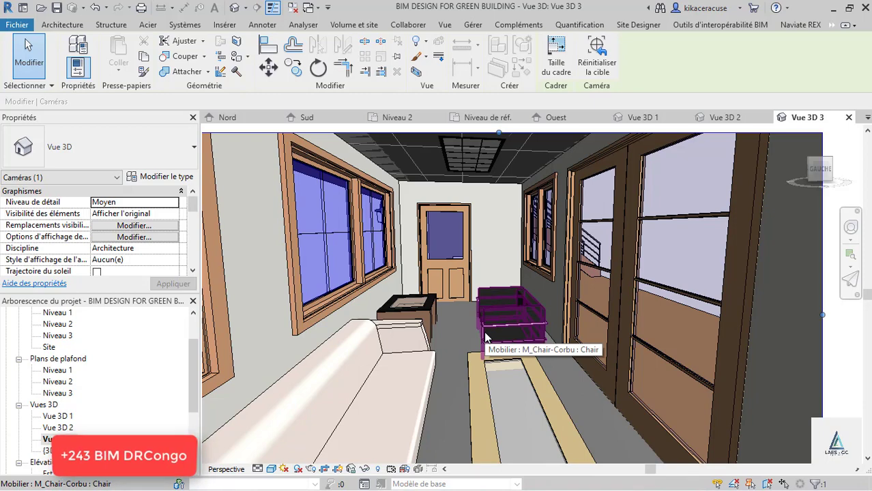
- Render the interior view with the lighting condition Intérieur: lumière artificielle uniquement
{"action": "key", "text": "r"}
{"action": "key", "text": "r"}
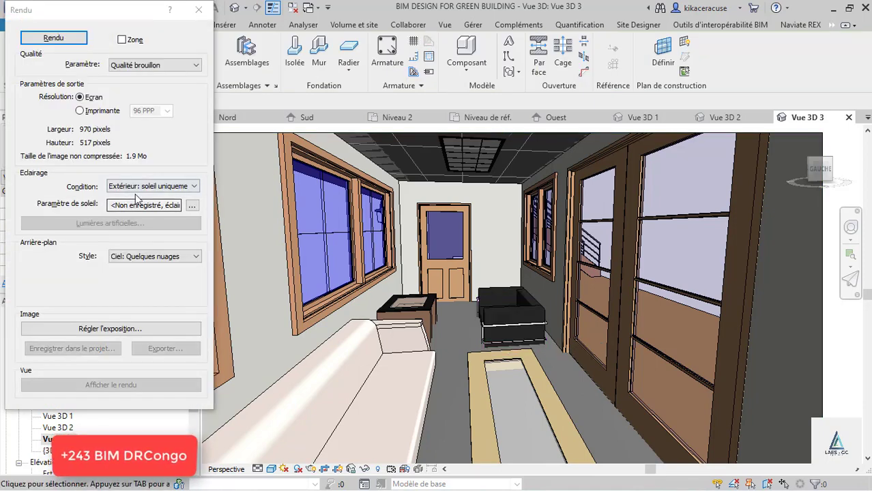
{"action": "left_click", "coordinate": [150, 186]}
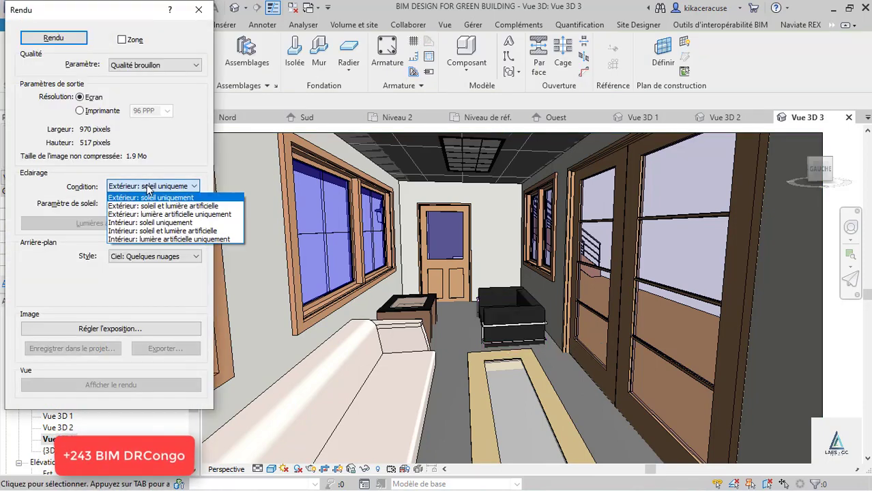
{"action": "left_click", "coordinate": [170, 240]}
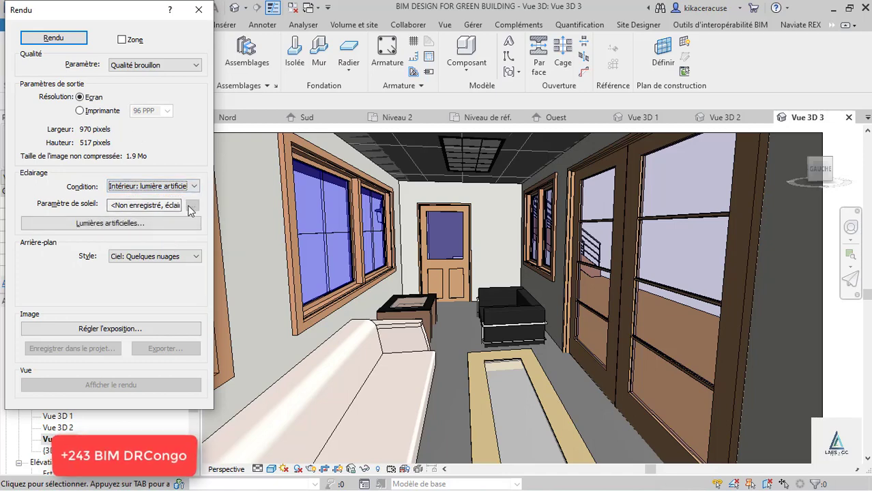
{"action": "left_click", "coordinate": [68, 37]}
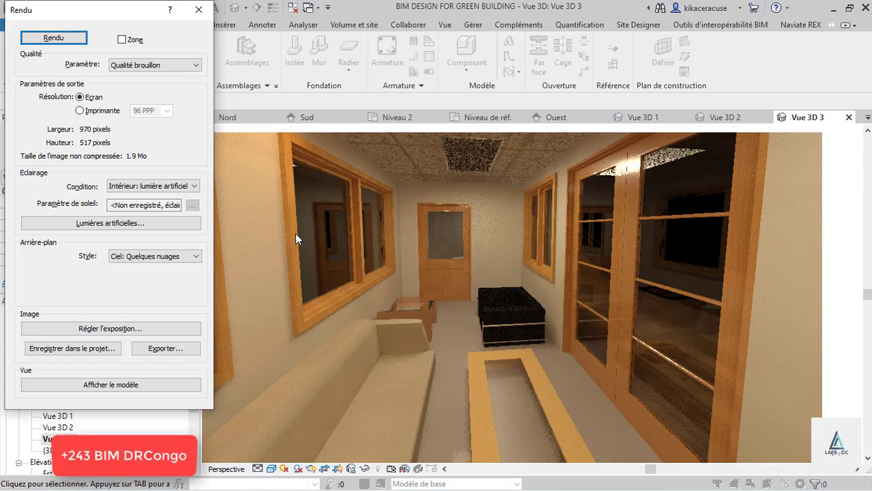
{"action": "left_click", "coordinate": [167, 352]}
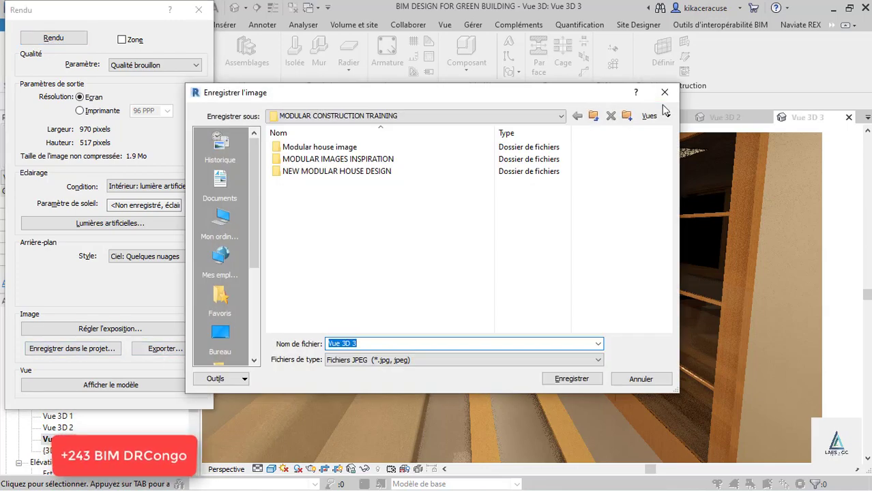
{"action": "left_click", "coordinate": [665, 94]}
- Set the render quality to Haute qualité and render the interior view again
{"action": "left_click", "coordinate": [142, 67]}
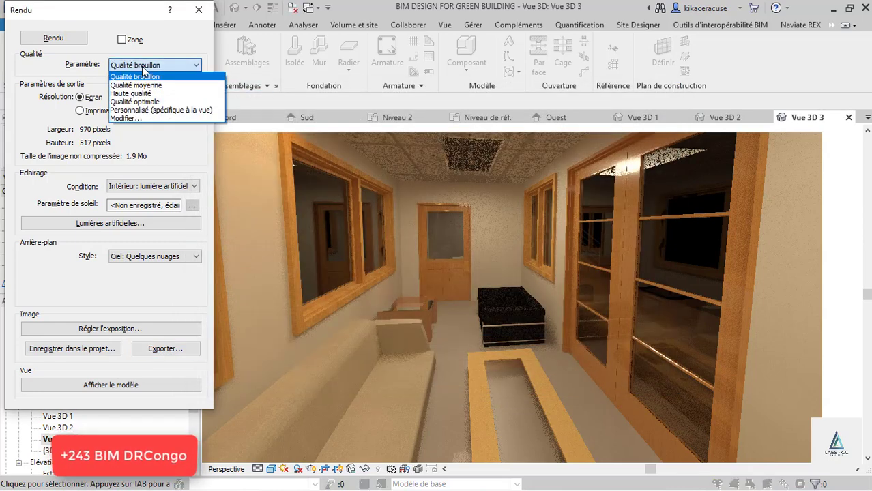
{"action": "left_click", "coordinate": [136, 94]}
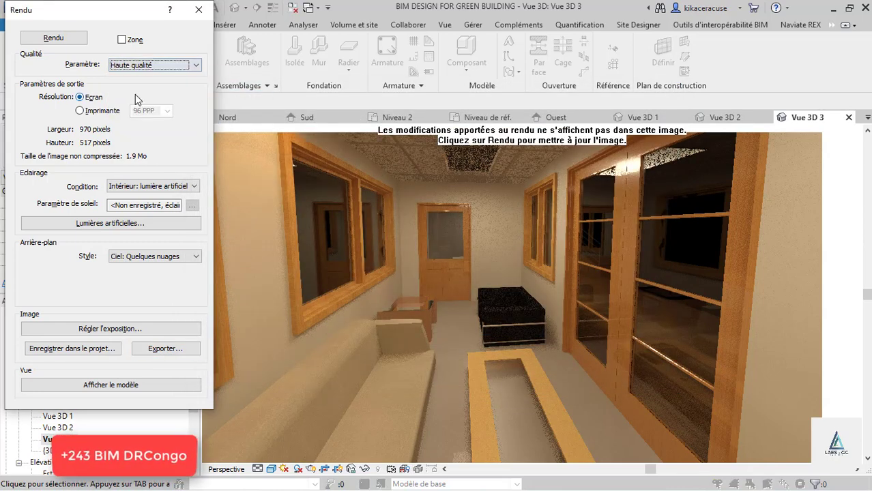
{"action": "left_click", "coordinate": [61, 38]}
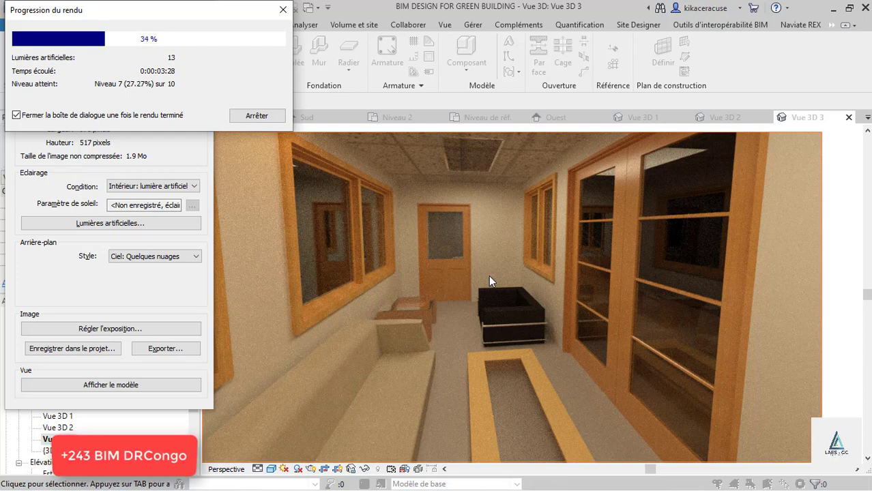
- Stop the high-quality render in progress and leave the render settings
{"action": "left_click", "coordinate": [257, 116]}
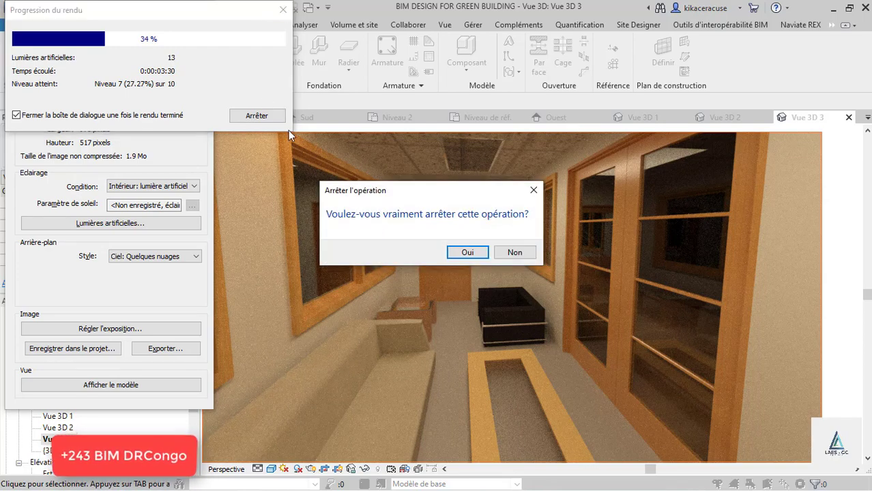
{"action": "left_click", "coordinate": [455, 253]}
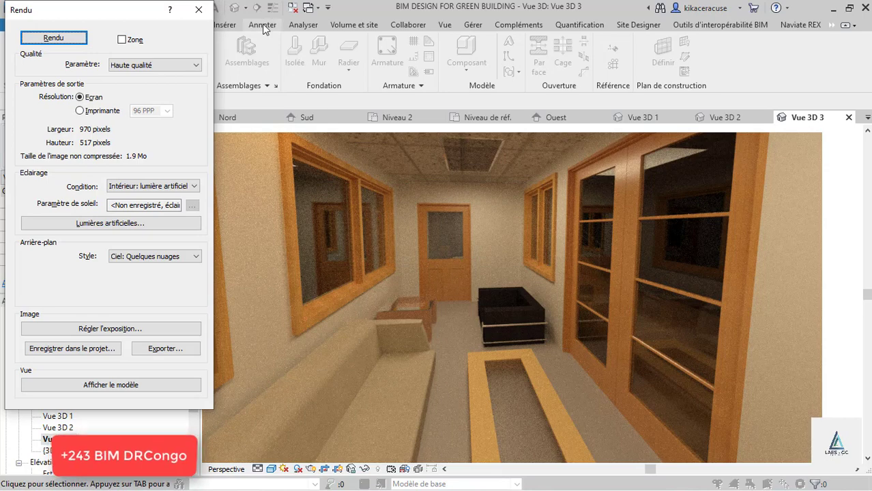
{"action": "left_click", "coordinate": [199, 10]}
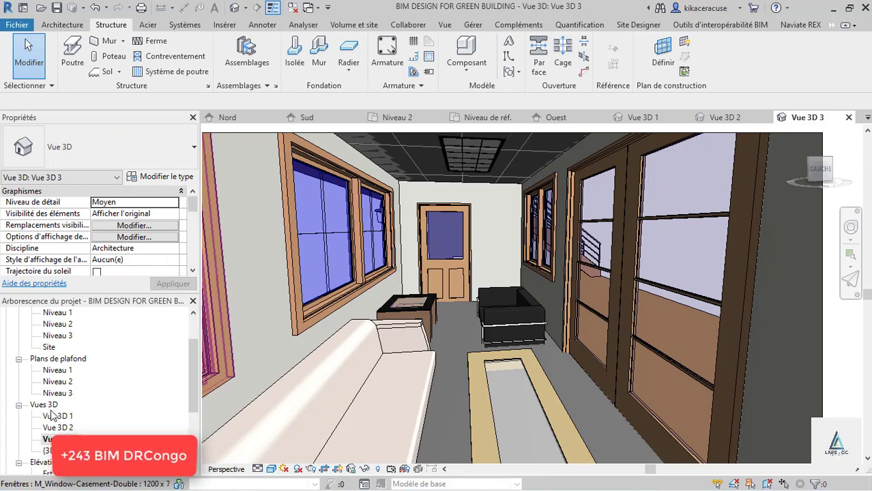
{"action": "scroll", "coordinate": [59, 408], "scroll_direction": "up", "scroll_amount": 3}
{"action": "double_click", "coordinate": [58, 358]}
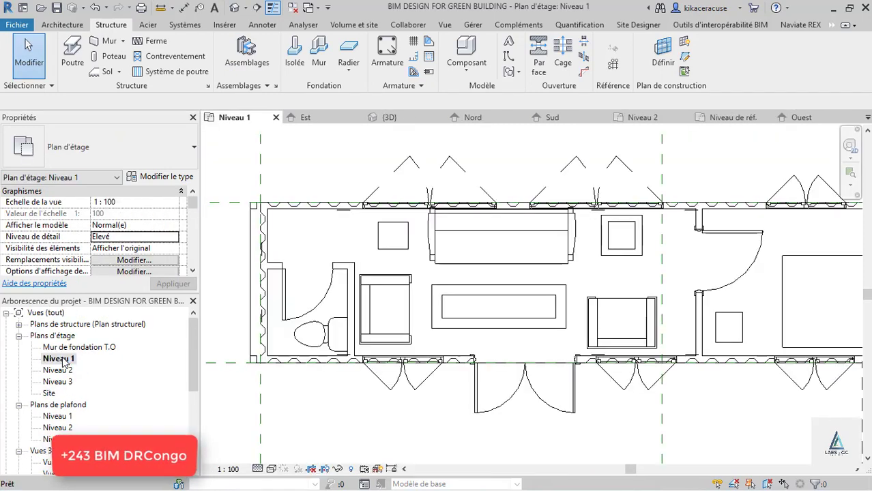
{"action": "scroll", "coordinate": [346, 262], "scroll_direction": "down", "scroll_amount": 2}
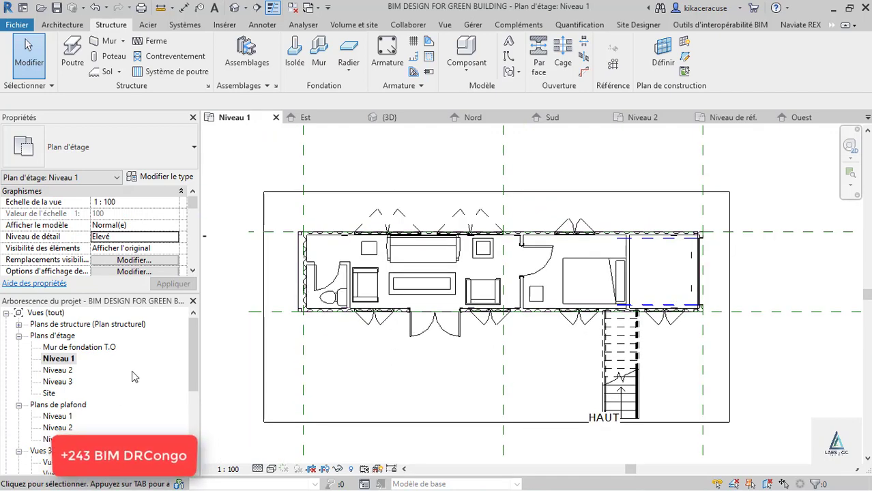
- Open the exterior camera view Vue 3D 2 and render it with the lighting condition Intérieur: lumière artificielle uniquement
{"action": "scroll", "coordinate": [61, 382], "scroll_direction": "down", "scroll_amount": 2}
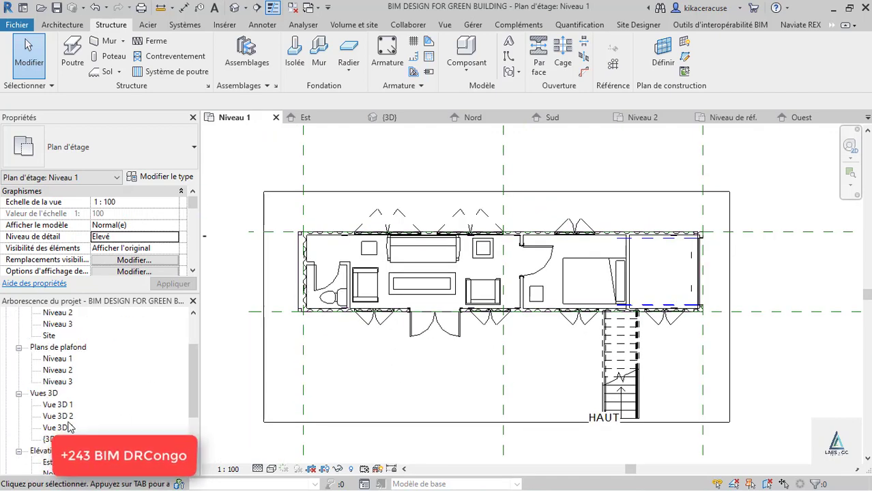
{"action": "left_click", "coordinate": [60, 416]}
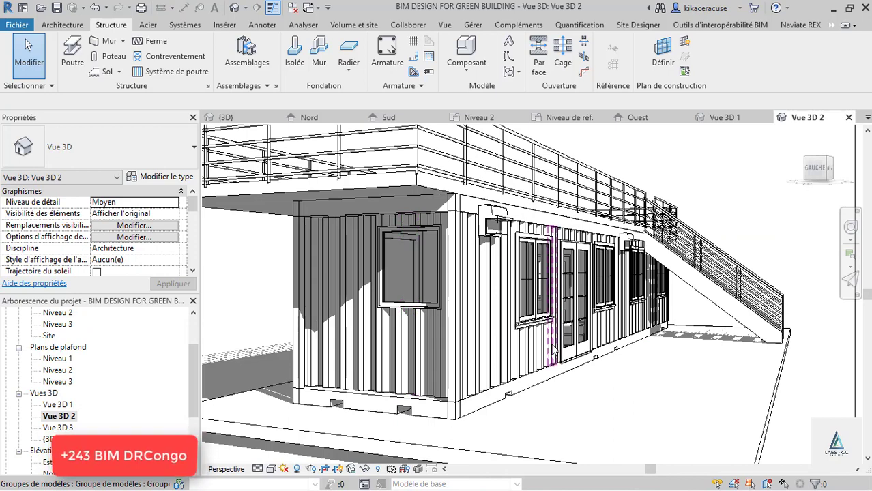
{"action": "key", "text": "r"}
{"action": "key", "text": "r"}
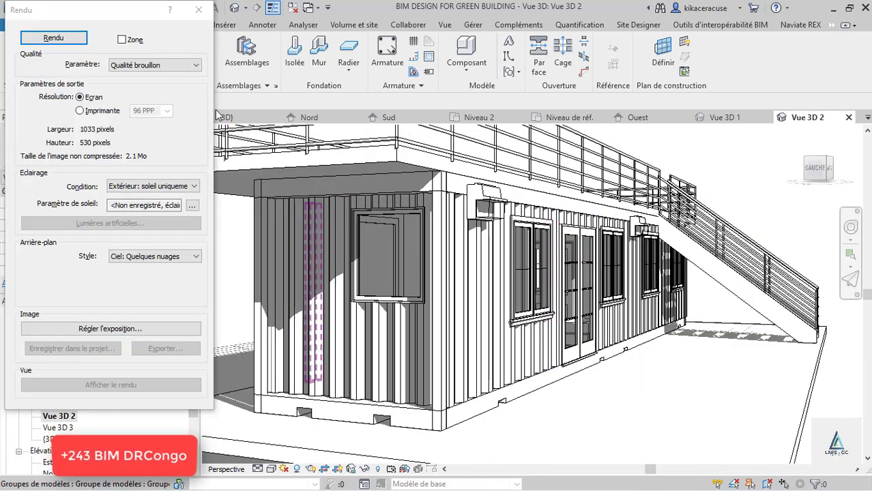
{"action": "left_click", "coordinate": [150, 66]}
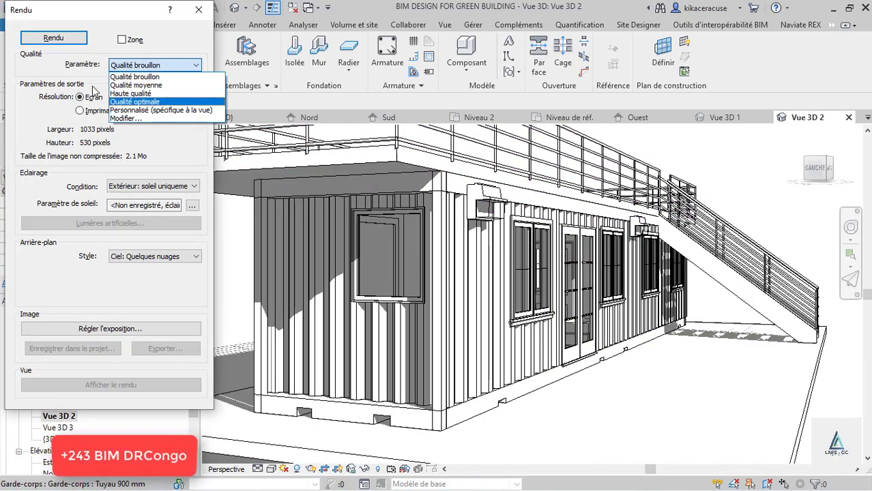
{"action": "left_click", "coordinate": [140, 148]}
{"action": "left_click", "coordinate": [151, 186]}
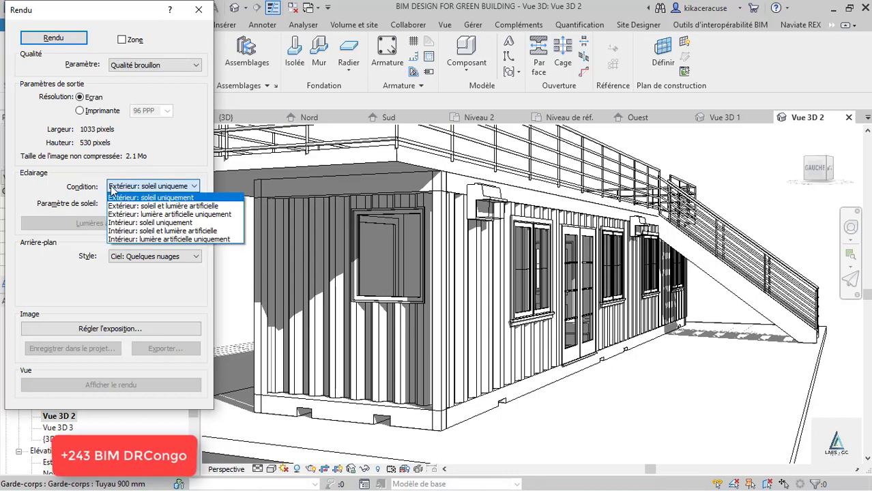
{"action": "left_click", "coordinate": [164, 239]}
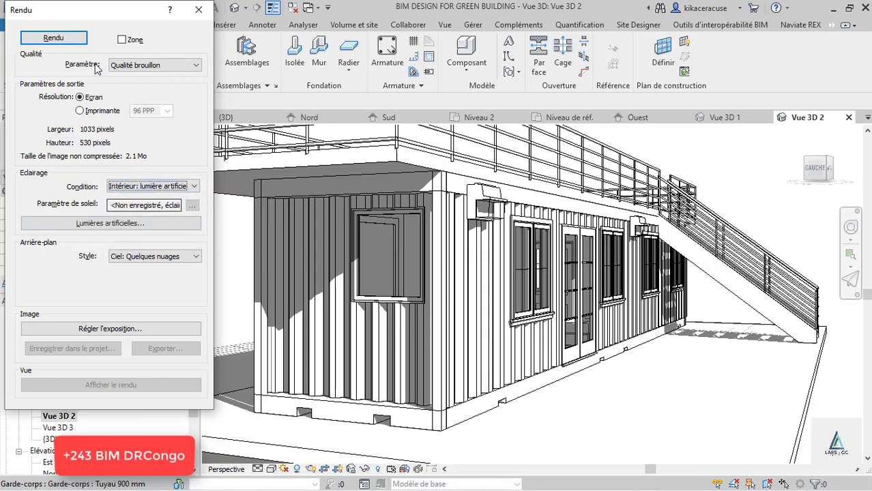
{"action": "left_click", "coordinate": [53, 38]}
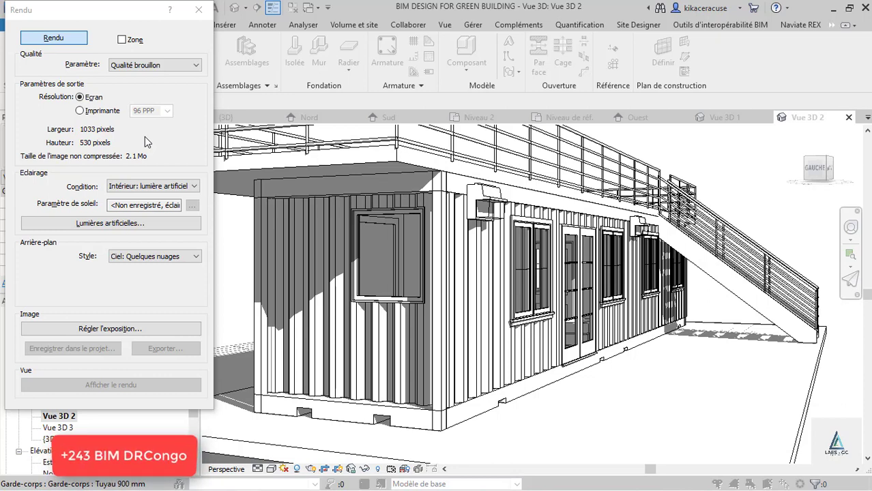
{"action": "key", "text": "Return"}
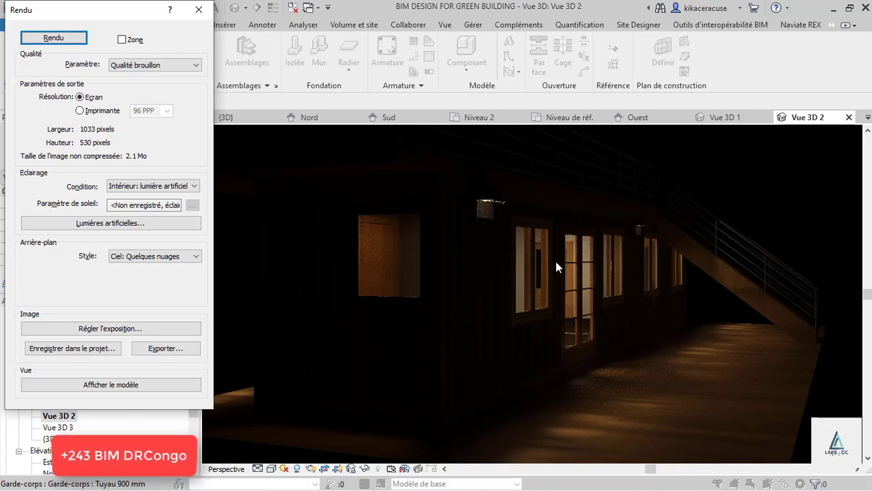
{"action": "left_click", "coordinate": [199, 10]}
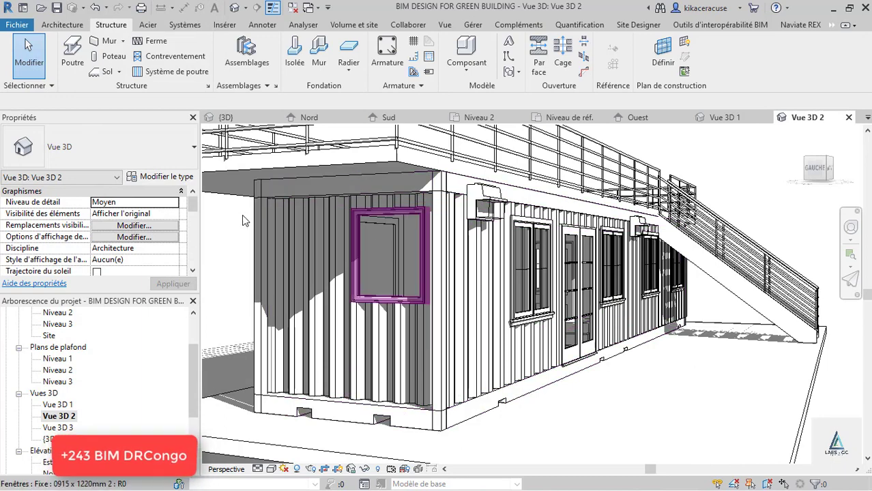
- Create a perspective camera view in the Niveau 1 floor plan, looking from the bedroom doorway across the living room to the toilet wall
{"action": "double_click", "coordinate": [58, 359]}
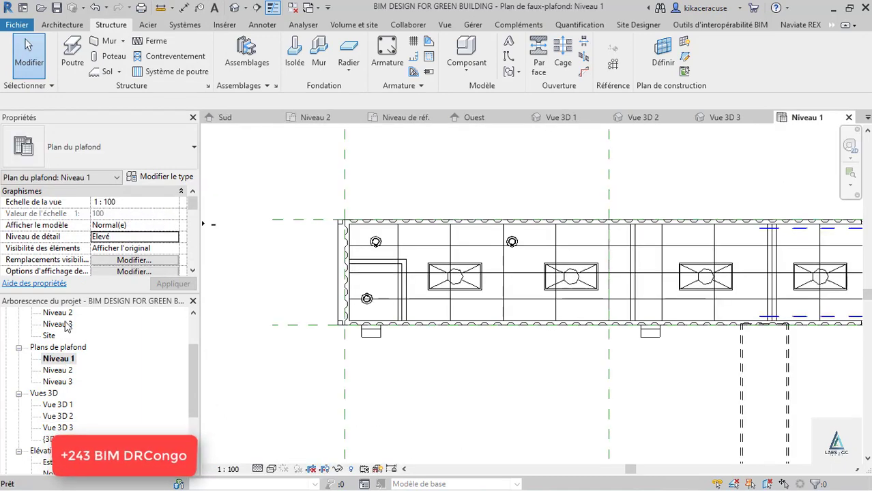
{"action": "scroll", "coordinate": [61, 345], "scroll_direction": "up", "scroll_amount": 2}
{"action": "double_click", "coordinate": [58, 348]}
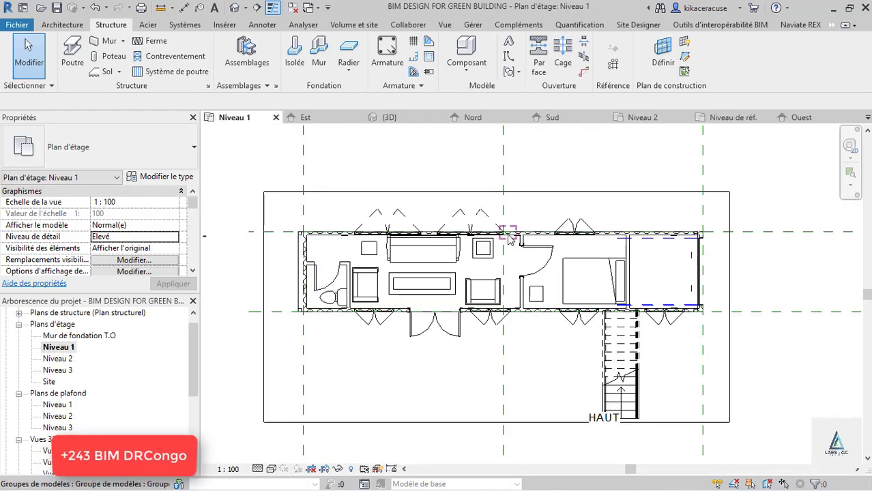
{"action": "left_click", "coordinate": [245, 9]}
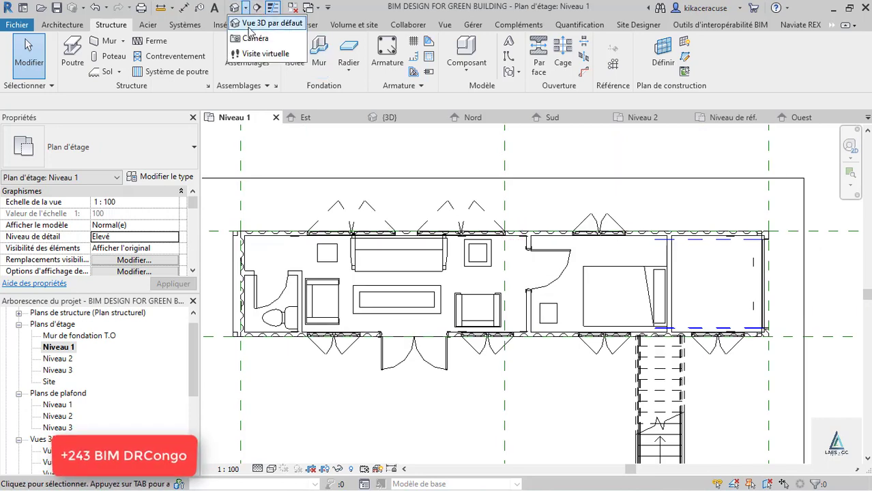
{"action": "left_click", "coordinate": [254, 37]}
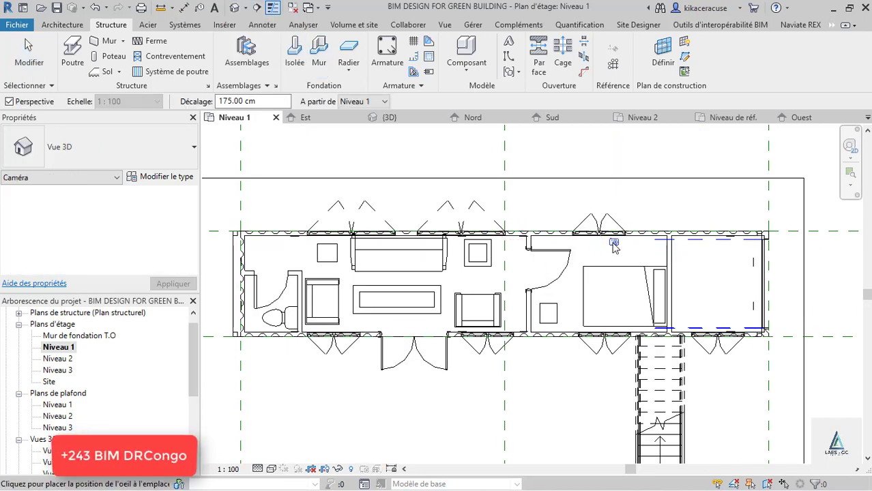
{"action": "left_click", "coordinate": [544, 265]}
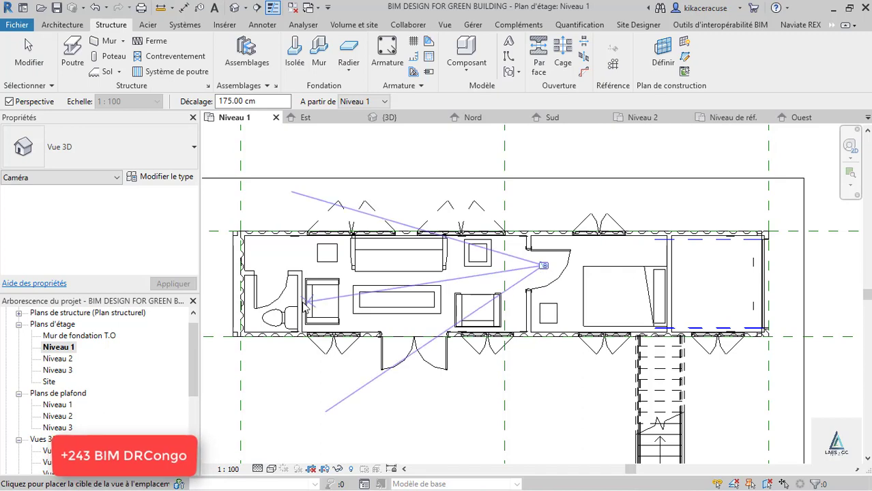
{"action": "left_click", "coordinate": [304, 293]}
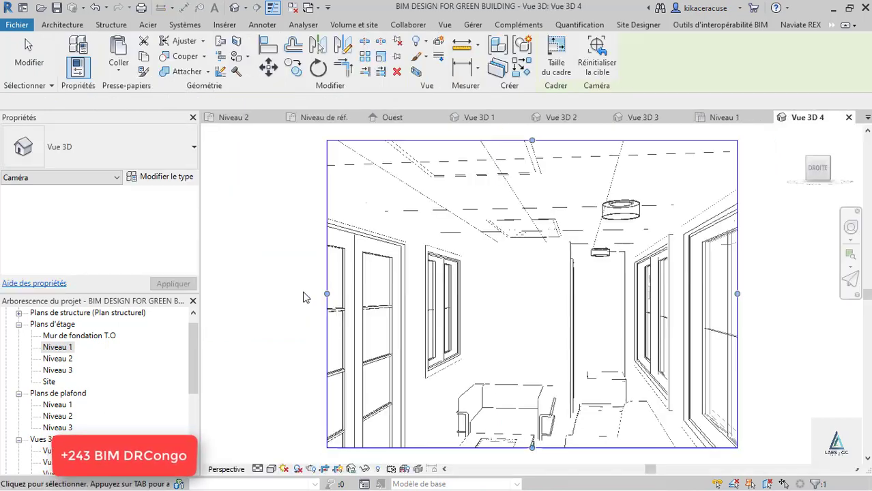
- Enlarge the new camera view's crop region downward and on both sides
{"action": "left_click_drag", "start_coordinate": [471, 350], "coordinate": [471, 431]}
{"action": "left_click_drag", "start_coordinate": [589, 301], "coordinate": [643, 302]}
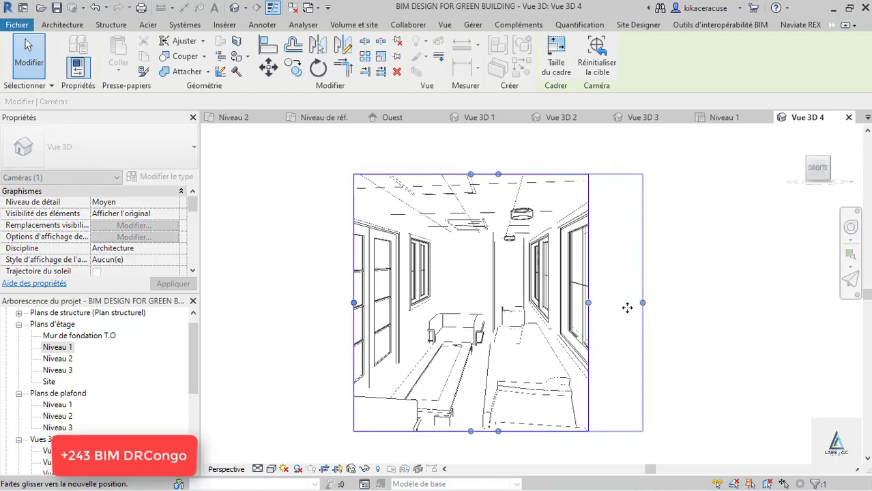
{"action": "left_click_drag", "start_coordinate": [353, 303], "coordinate": [294, 302]}
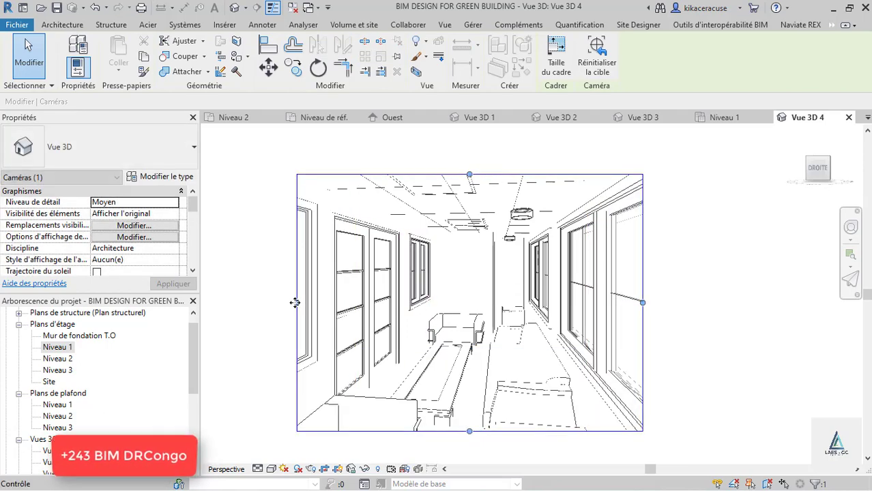
- Set the visual style of the new interior camera view to Ombré
{"action": "scroll", "coordinate": [435, 331], "scroll_direction": "up", "scroll_amount": 2}
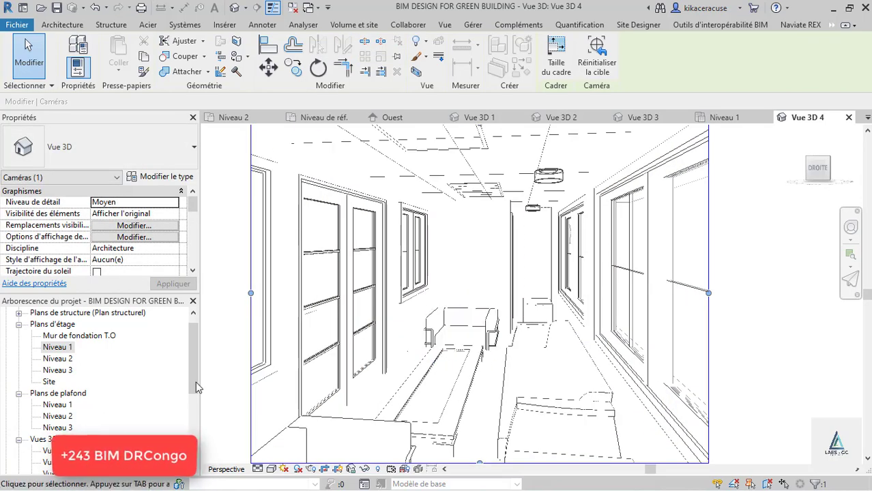
{"action": "left_click", "coordinate": [272, 470]}
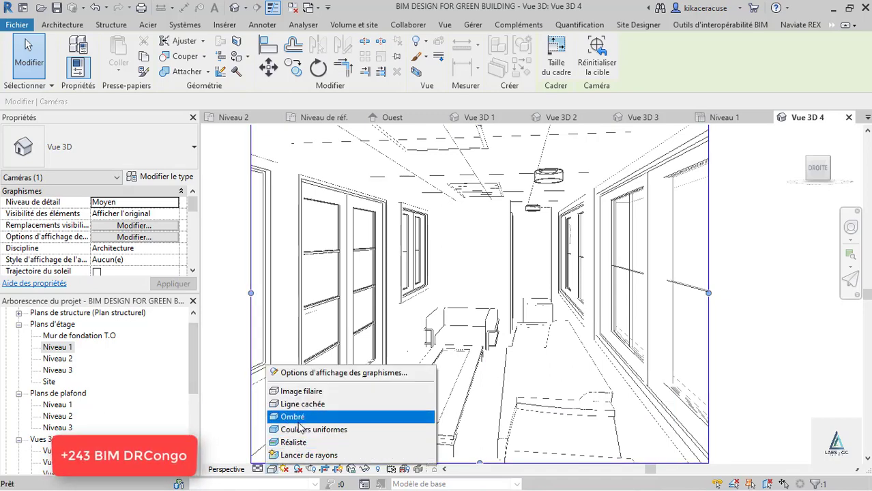
{"action": "left_click", "coordinate": [308, 412]}
{"action": "left_click", "coordinate": [787, 311]}
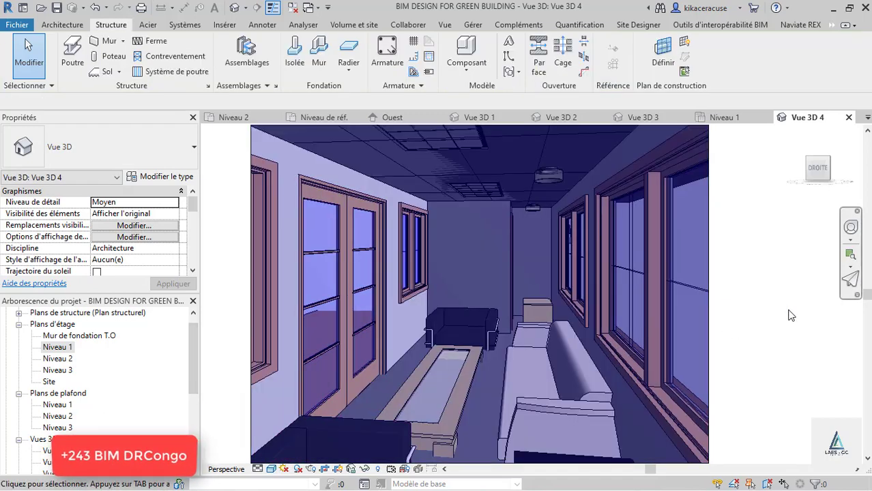
{"action": "scroll", "coordinate": [503, 374], "scroll_direction": "up", "scroll_amount": 2}
{"action": "scroll", "coordinate": [503, 374], "scroll_direction": "down", "scroll_amount": 2}
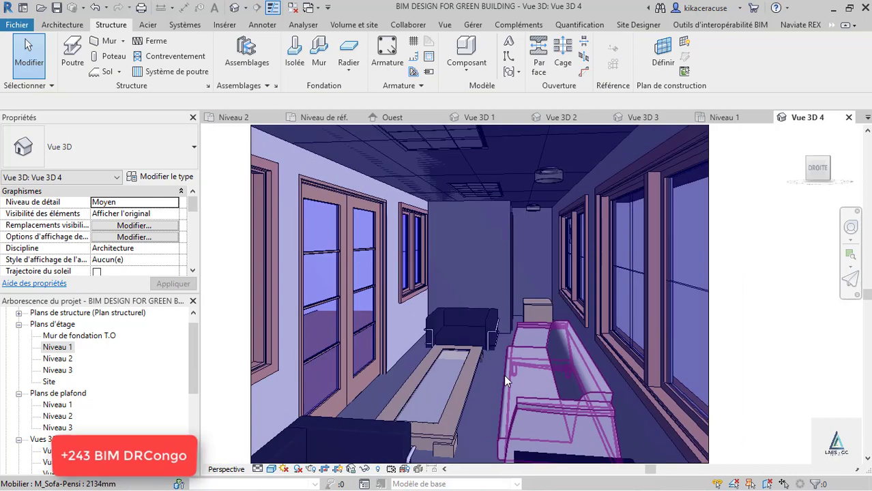
- Render the new interior view in Qualité brouillon with the lighting condition Intérieur: lumière artificielle uniquement
{"action": "key", "text": "r"}
{"action": "key", "text": "r"}
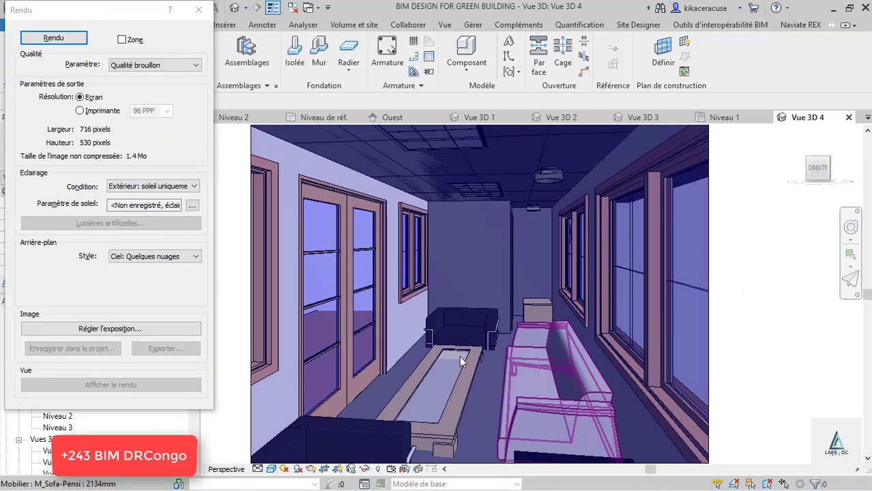
{"action": "left_click", "coordinate": [155, 65]}
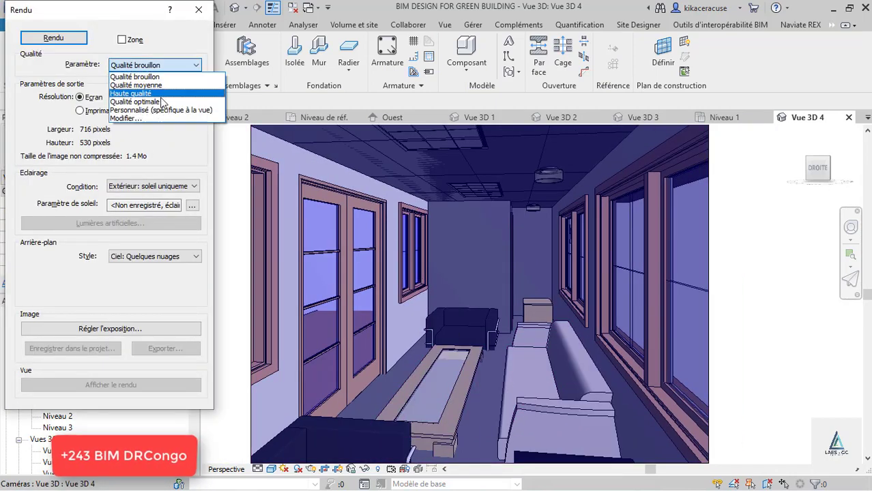
{"action": "left_click", "coordinate": [143, 178]}
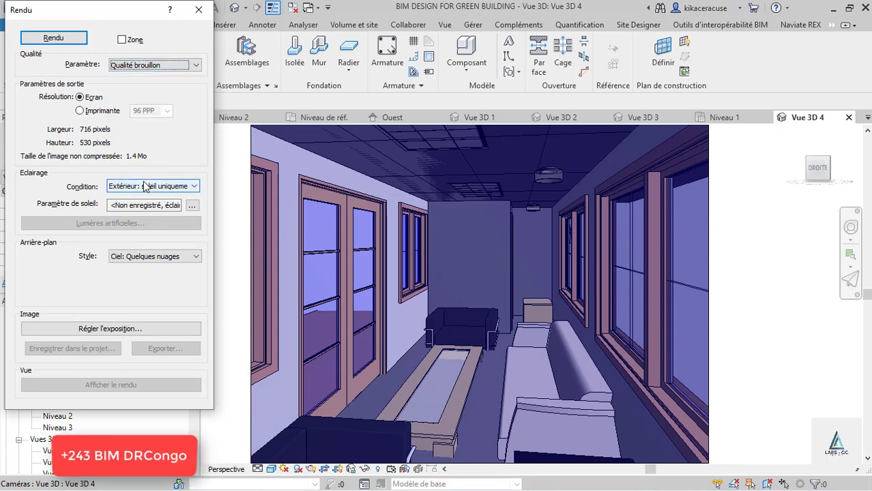
{"action": "left_click", "coordinate": [145, 184]}
{"action": "left_click", "coordinate": [138, 240]}
{"action": "left_click", "coordinate": [54, 38]}
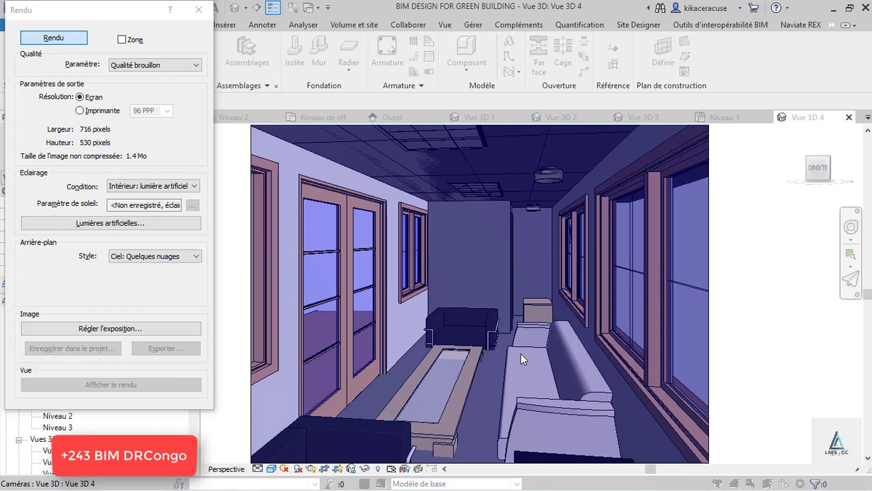
{"action": "key", "text": "Return"}
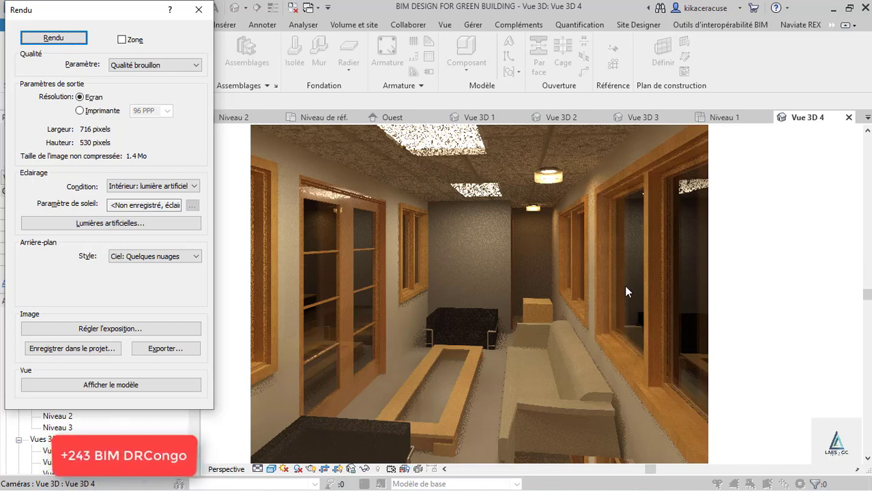
{"action": "left_click", "coordinate": [199, 10]}
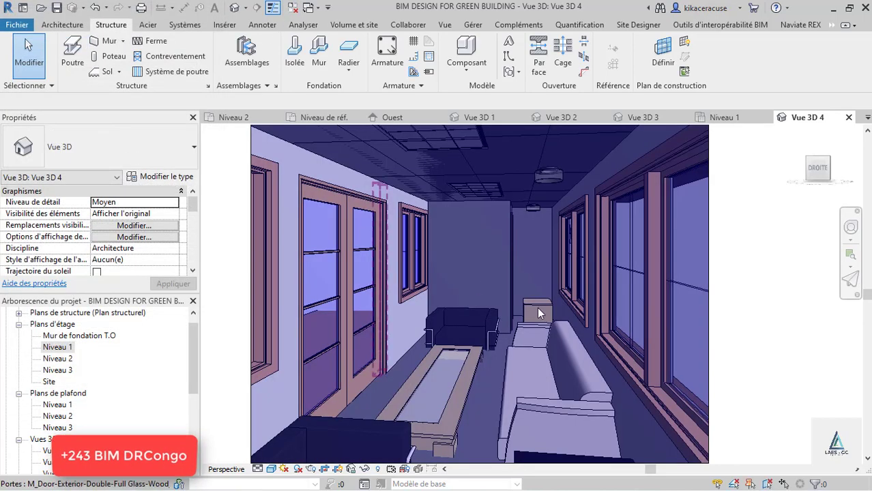
- Return to the exterior camera view Vue 3D 2
{"action": "double_click", "coordinate": [60, 463]}
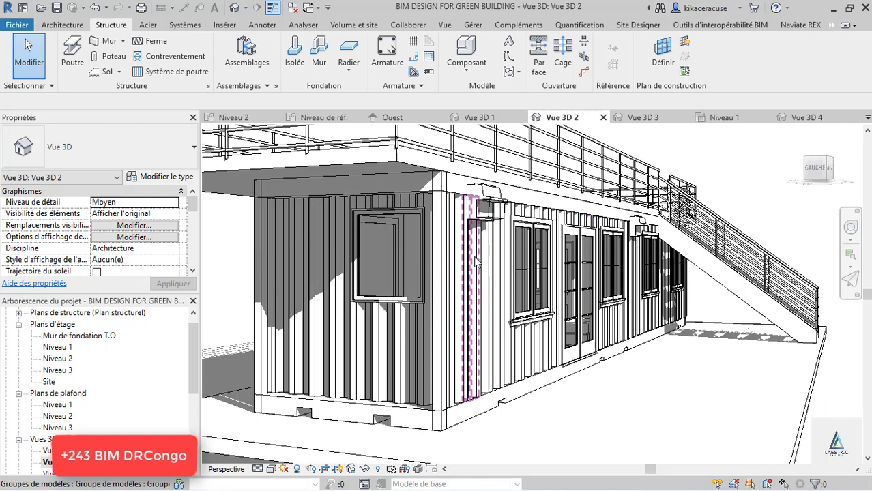